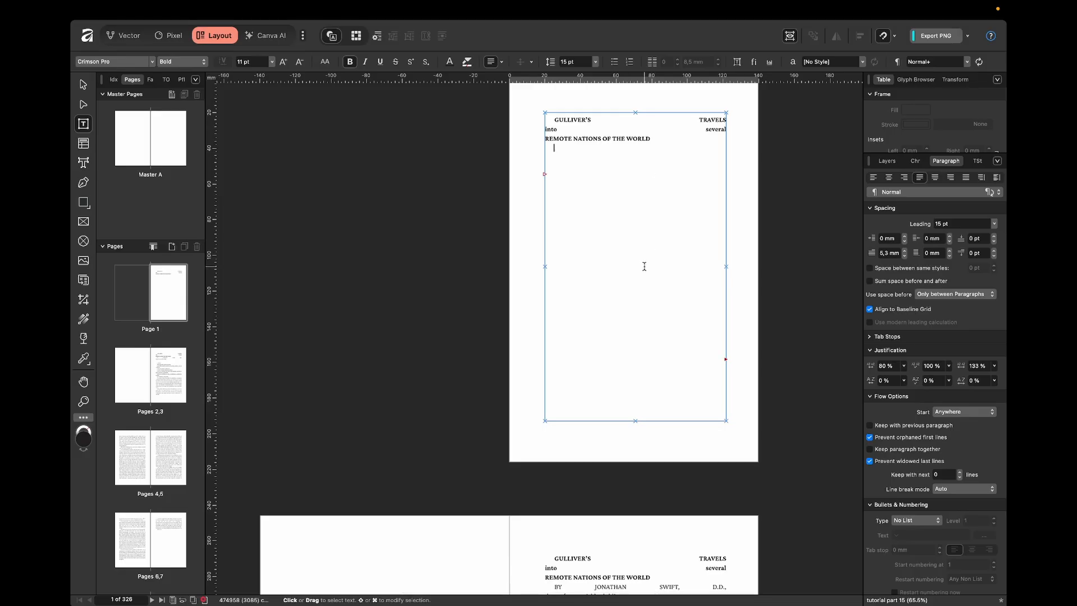
Apply the Heading 2 paragraph style to the Contents line below the book's title text
scroll(645, 268, "down", 6)
left_click(457, 285)
scroll(449, 291, "down", 2)
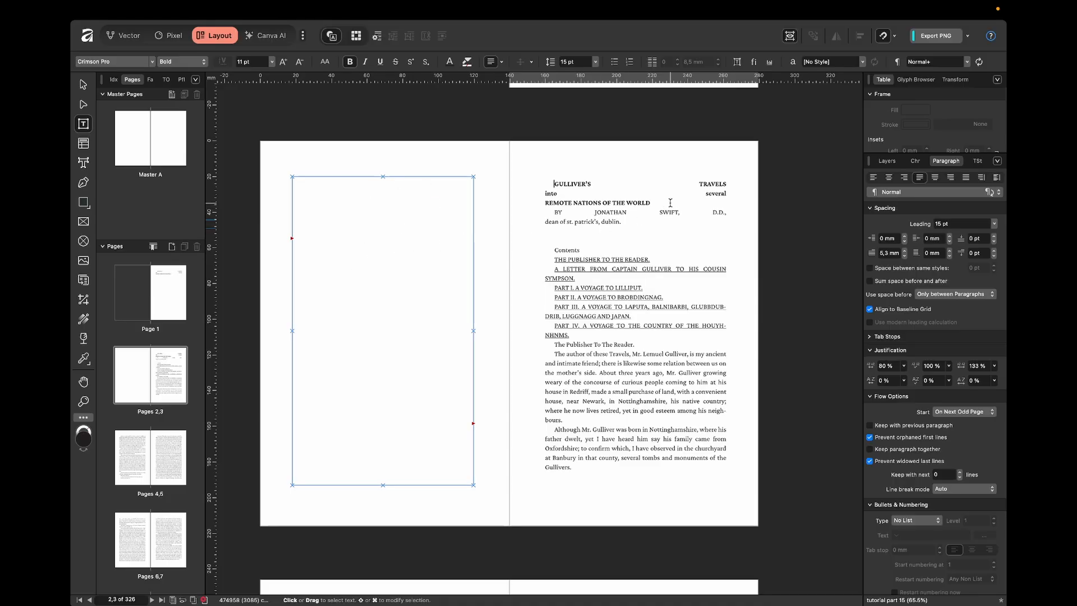
scroll(671, 203, "up", 3)
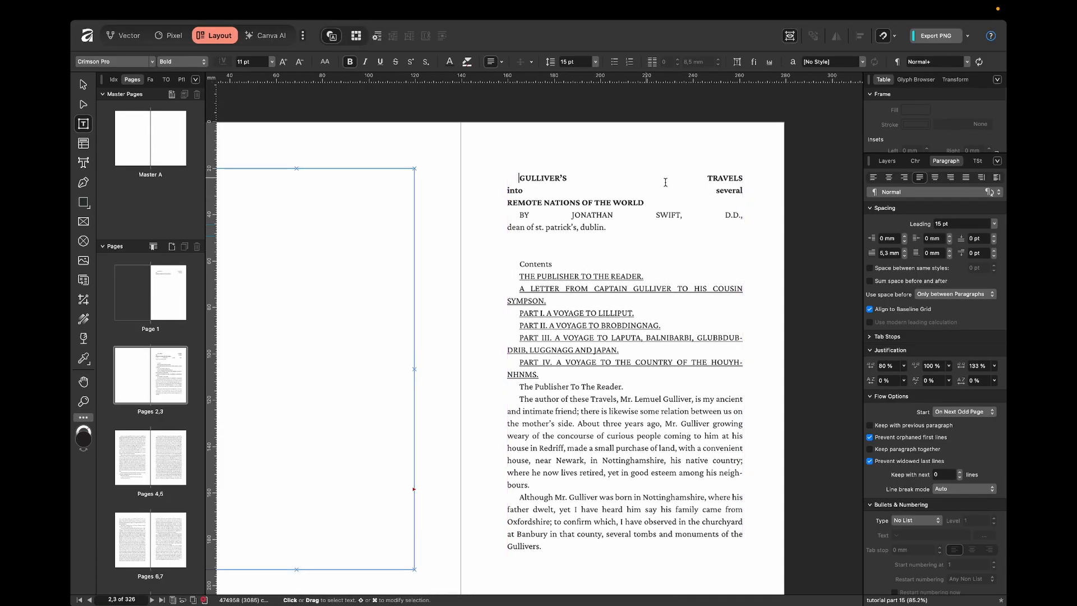
left_click(649, 240)
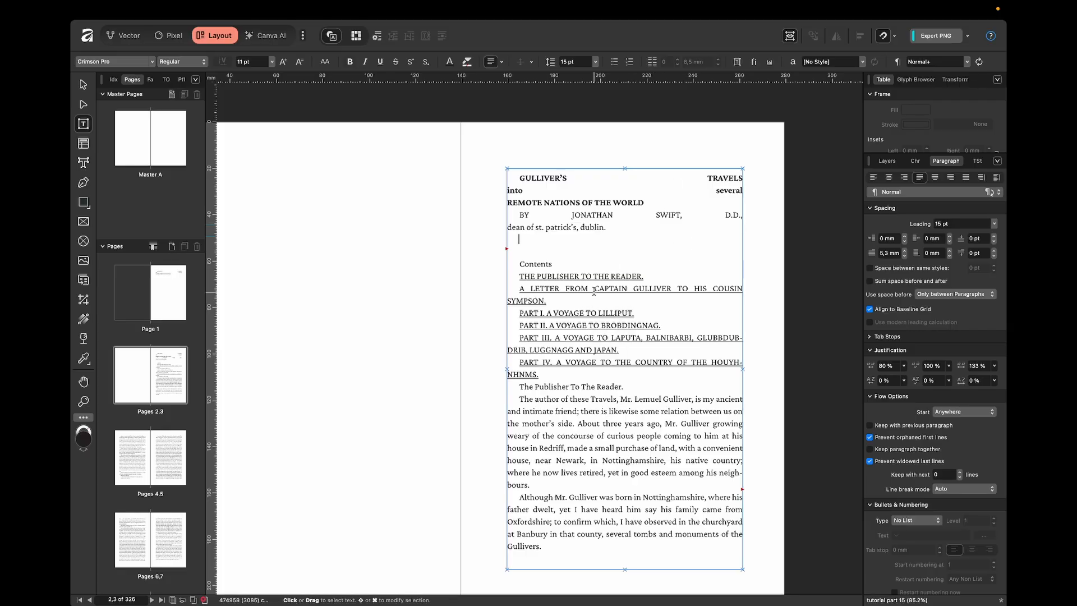
left_click_drag(522, 179, 673, 191)
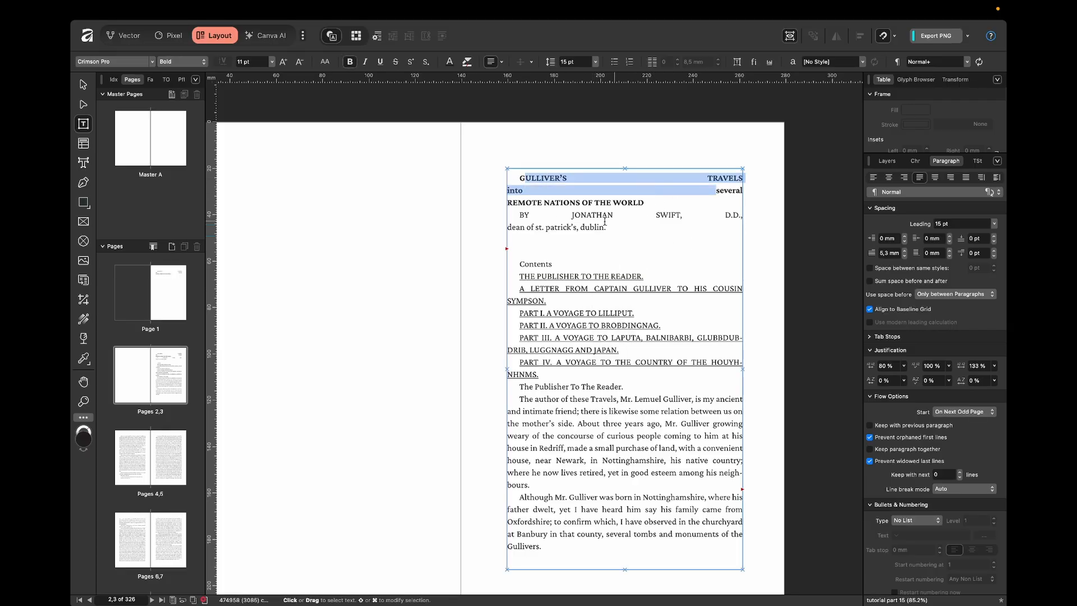
left_click(548, 265)
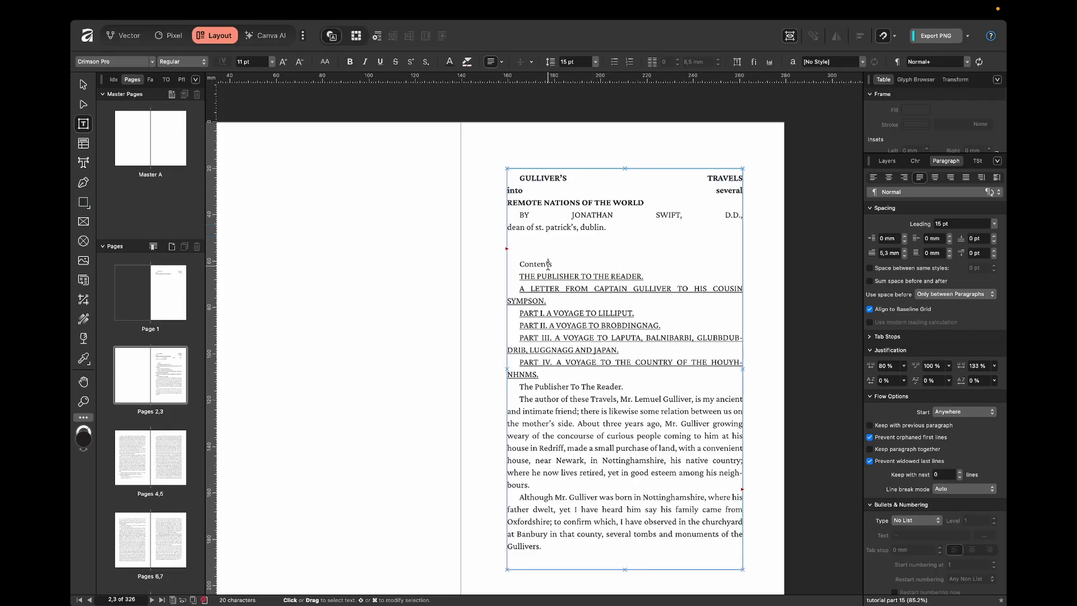
left_click(974, 161)
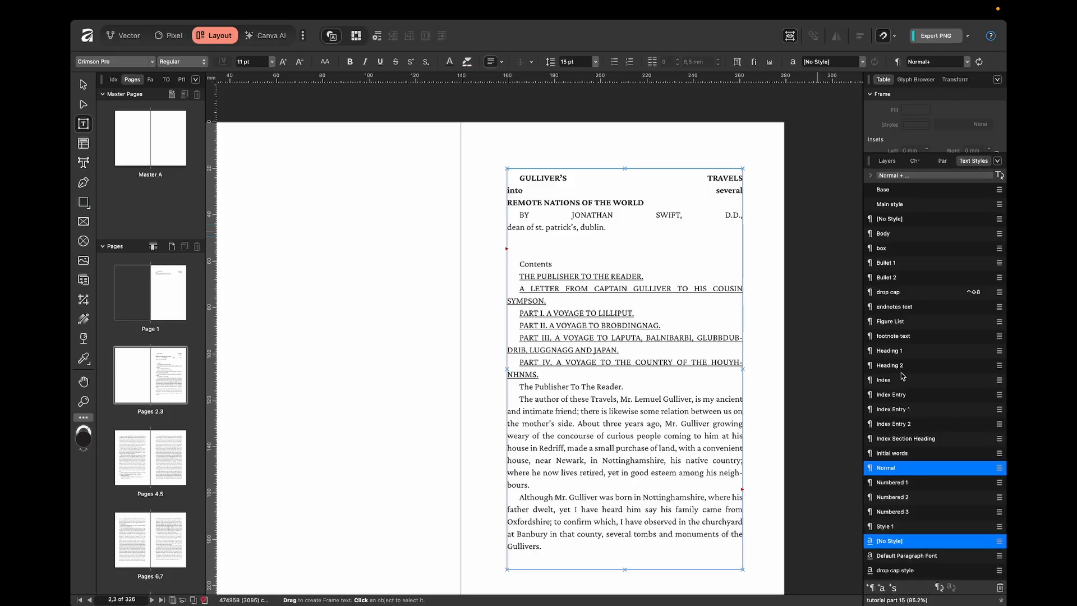
scroll(926, 487, "down", 5)
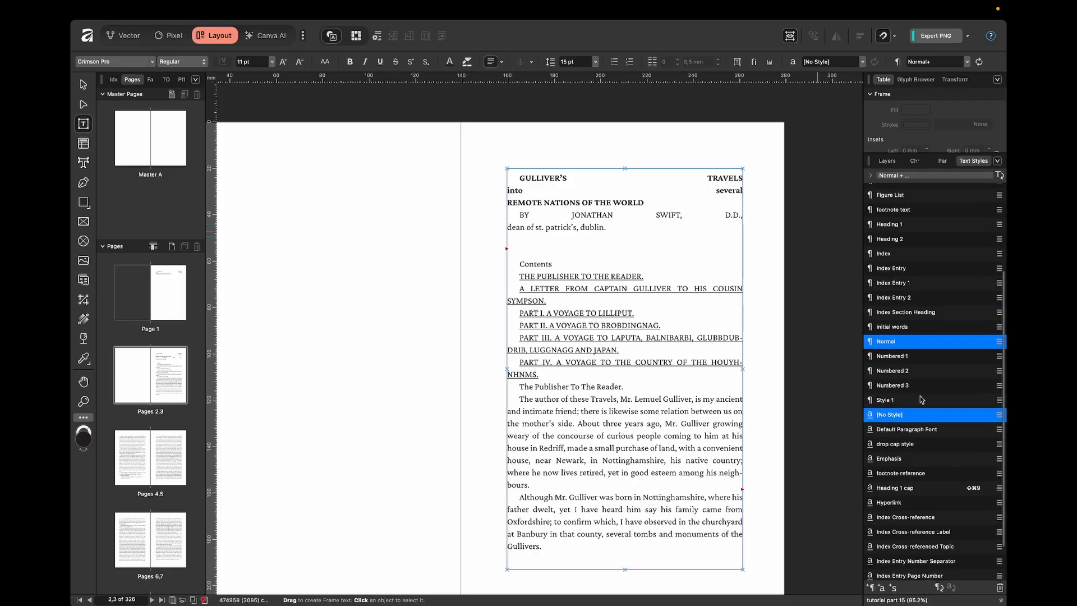
left_click(900, 278)
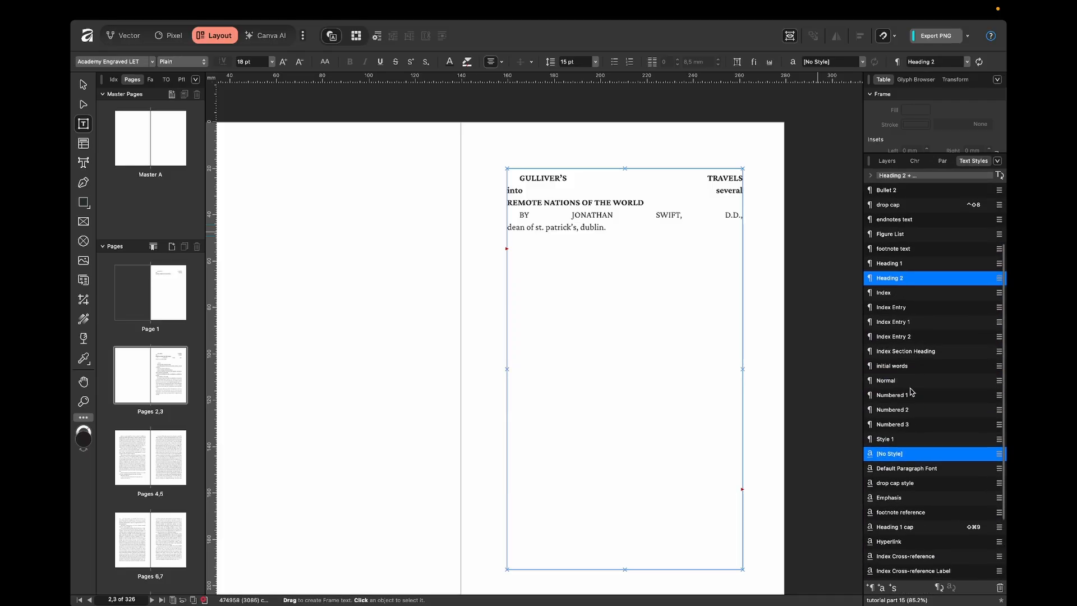
Set the Contents heading's paragraph flow to start on the next odd page
scroll(572, 382, "down", 6)
scroll(580, 386, "down", 3)
scroll(556, 386, "down", 2)
scroll(533, 385, "down", 1)
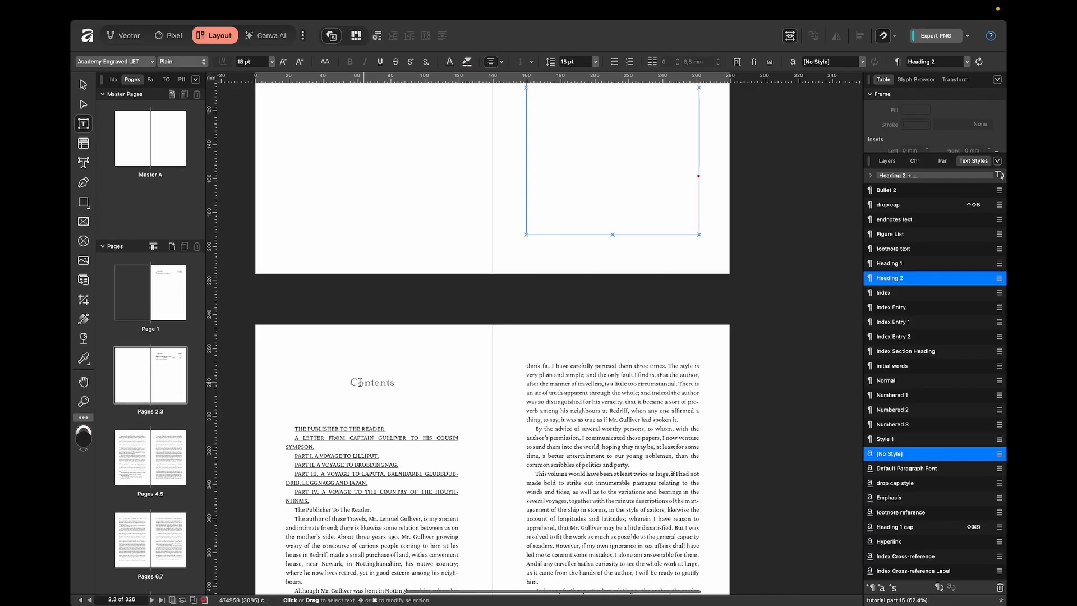
left_click(351, 385)
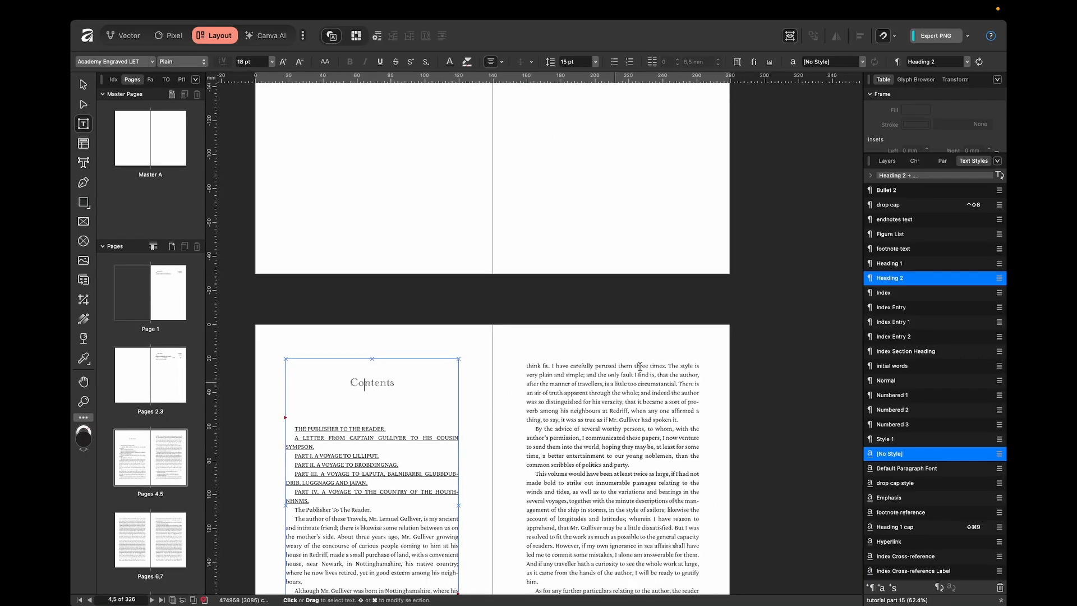
left_click(945, 164)
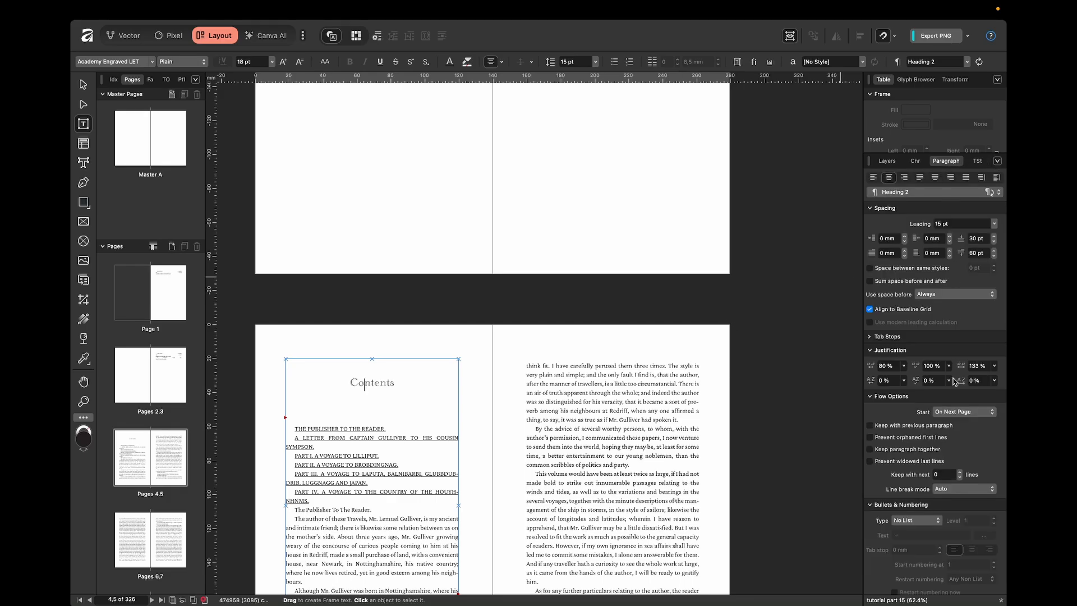
left_click(991, 414)
left_click(967, 425)
Look through the spreads from the Contents page past Chapter I to review page starts and heading styling
scroll(682, 413, "down", 20)
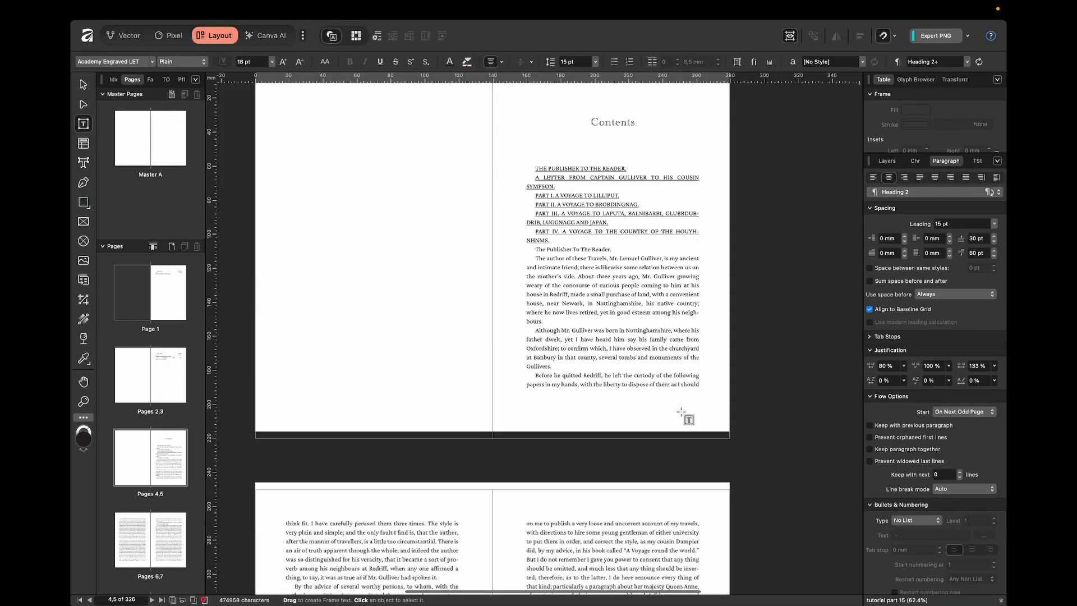
scroll(682, 413, "down", 10)
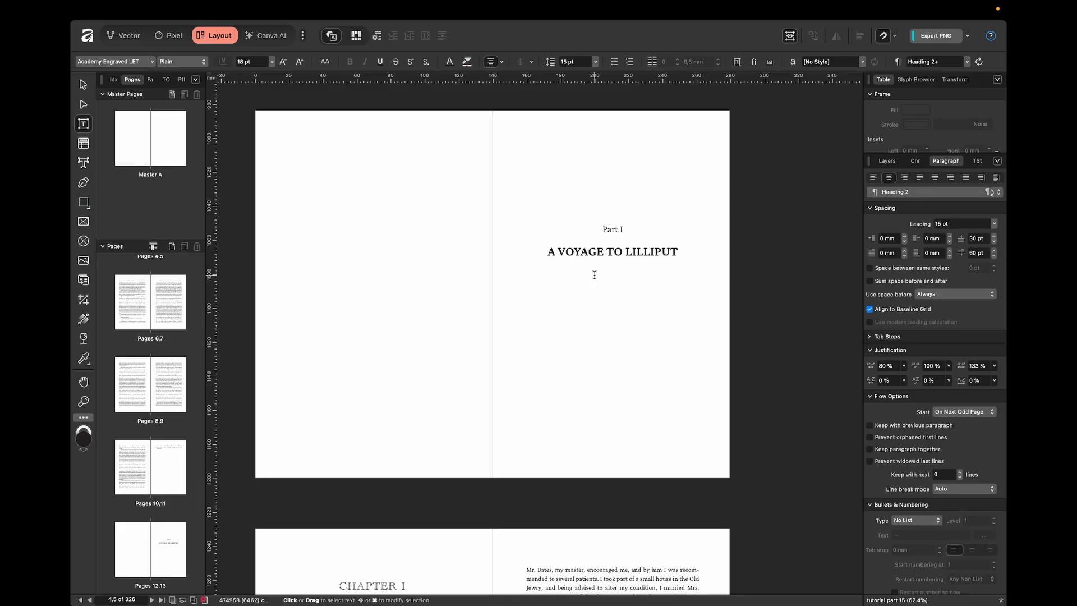
scroll(594, 275, "up", 15)
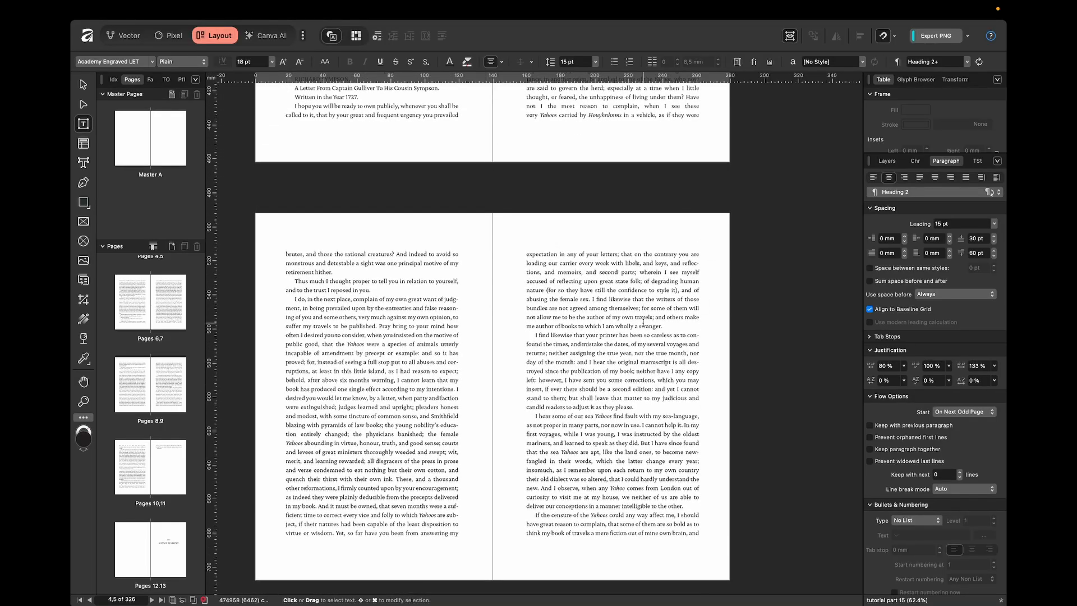
scroll(699, 303, "left", 2)
left_click(748, 304)
key("super+0")
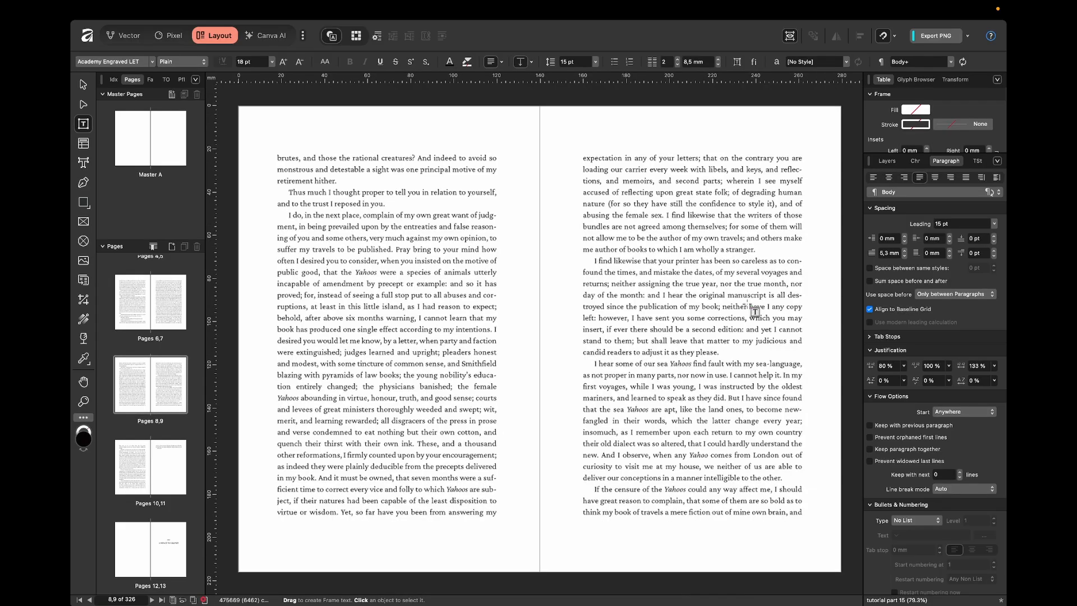
scroll(747, 304, "down", 14)
scroll(748, 304, "down", 12)
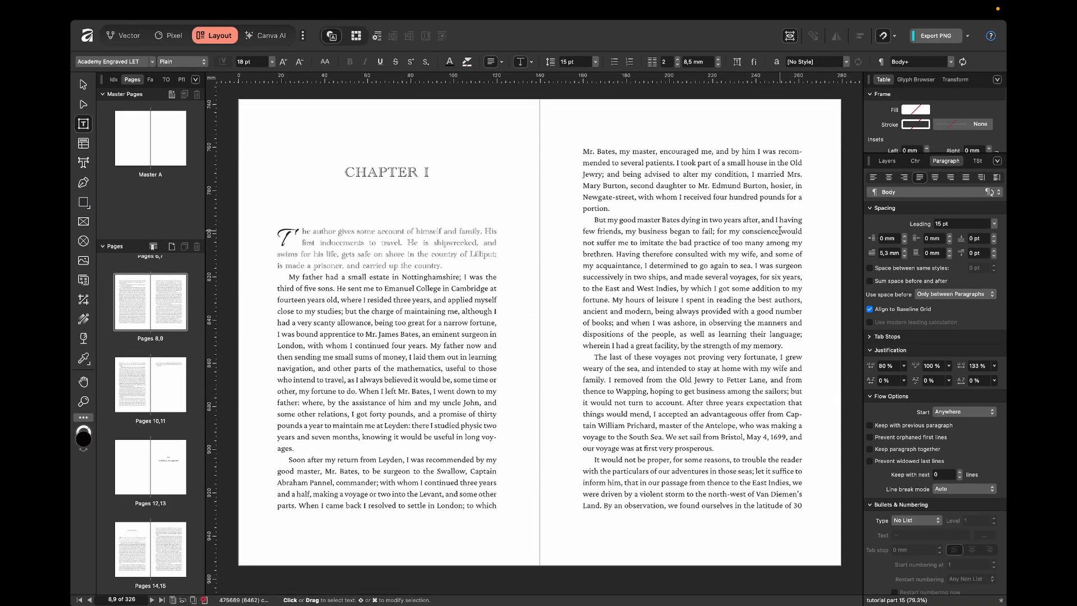
scroll(780, 230, "down", 8)
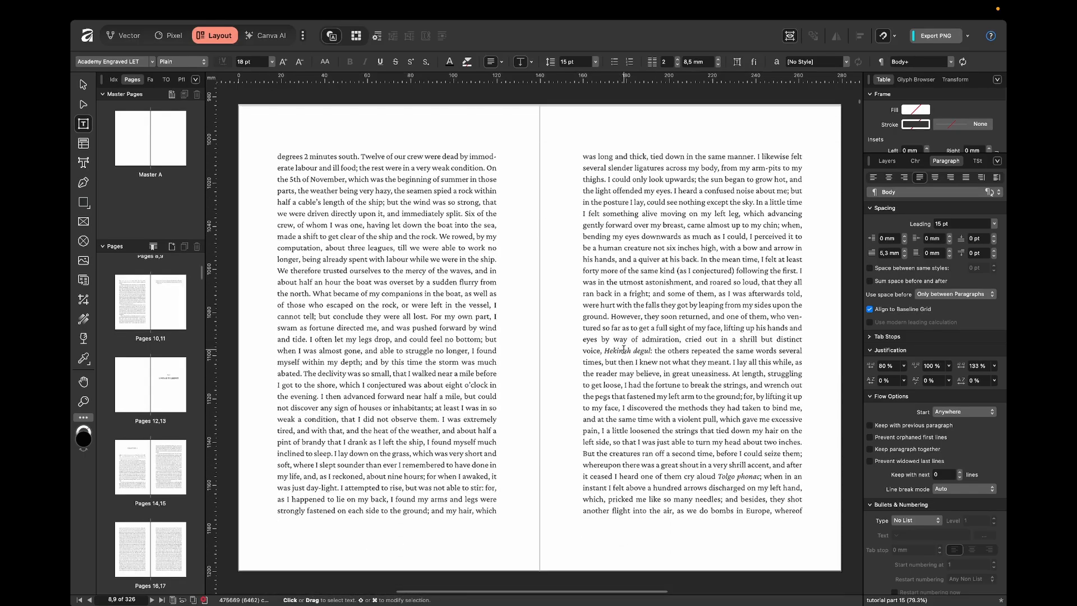
scroll(646, 345, "down", 1)
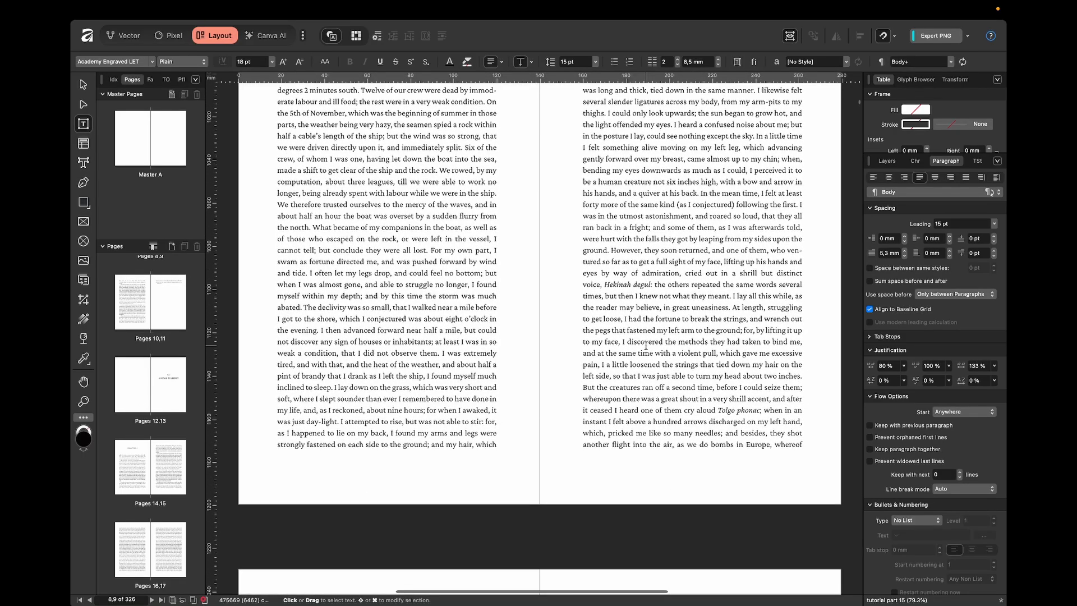
scroll(646, 345, "up", 20)
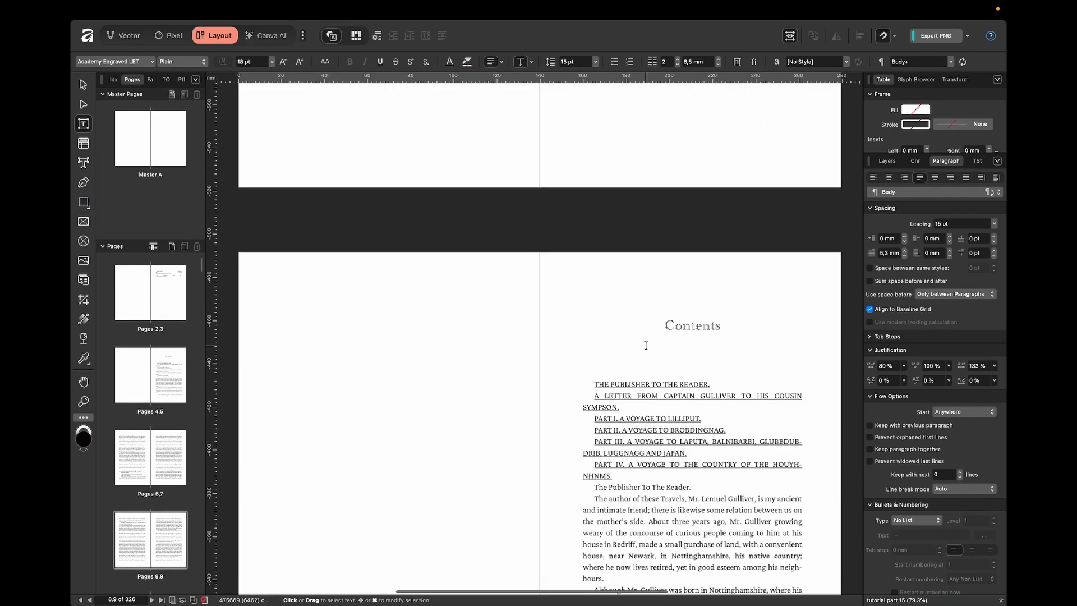
Set the Contents heading's font to Crimson Pro in the SemiBold weight
scroll(685, 300, "down", 2)
left_click(689, 297)
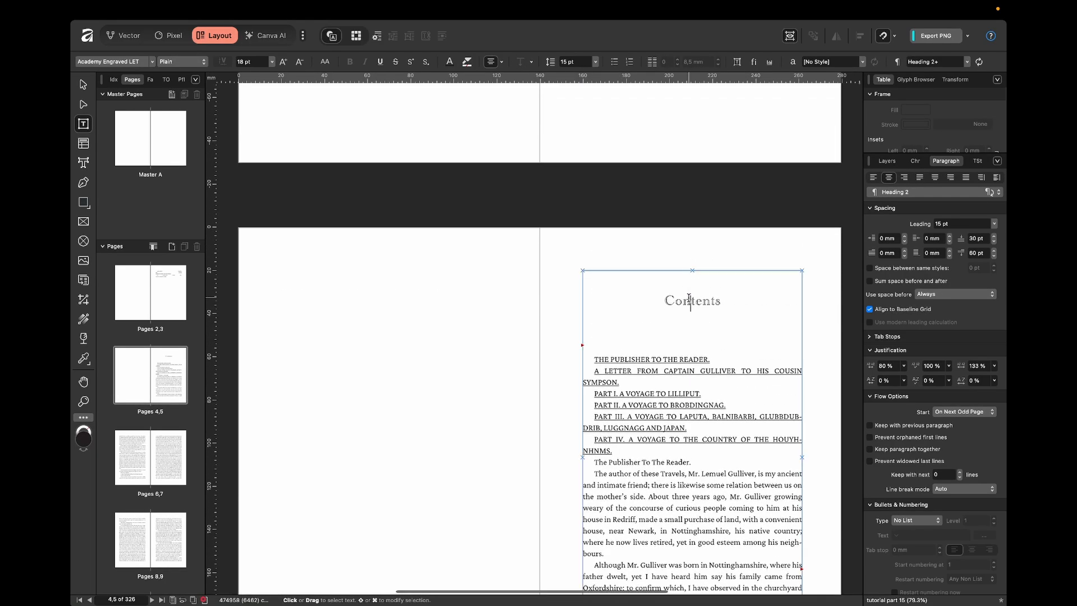
double_click(689, 297)
left_click(919, 161)
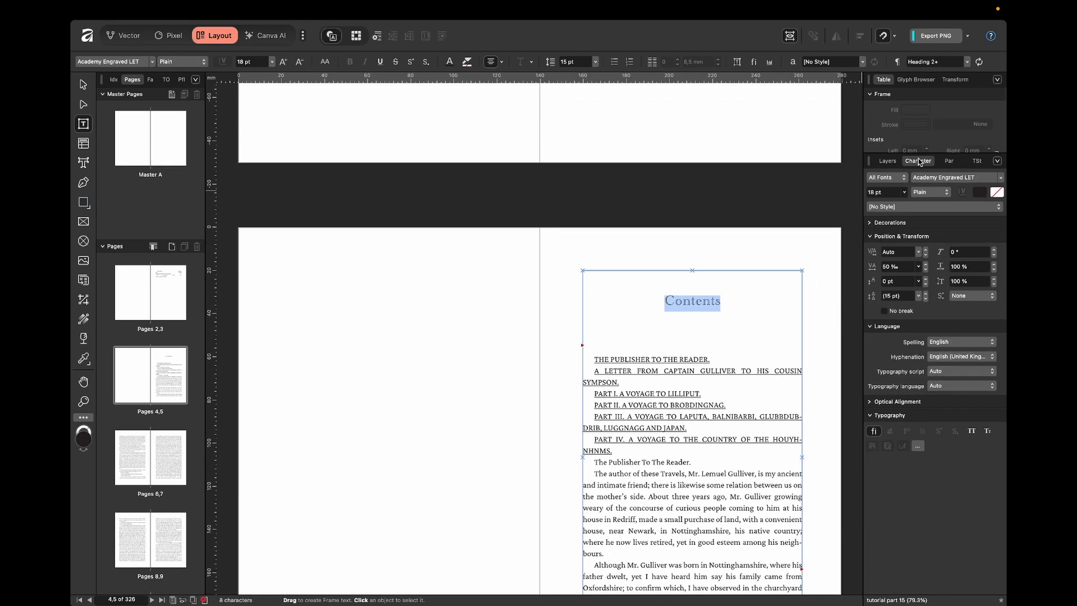
left_click(922, 177)
type("crim")
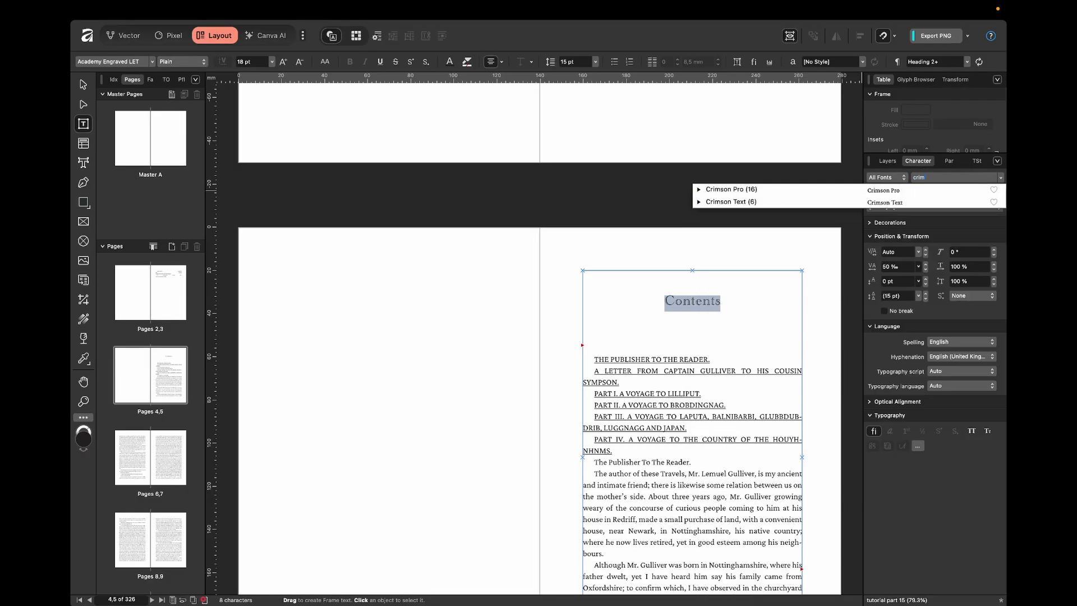
key("Return")
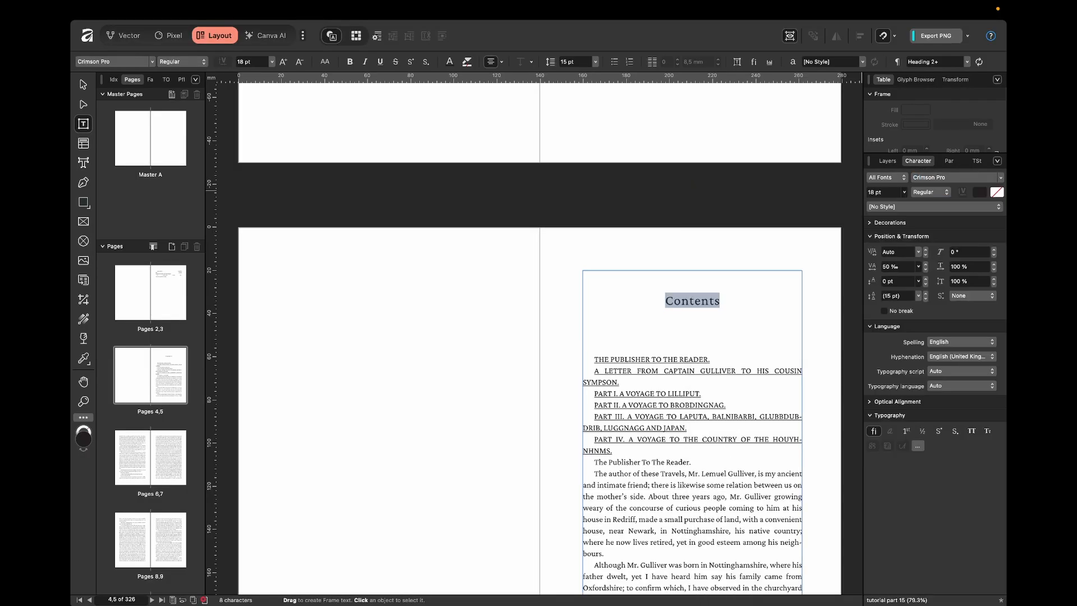
left_click(926, 192)
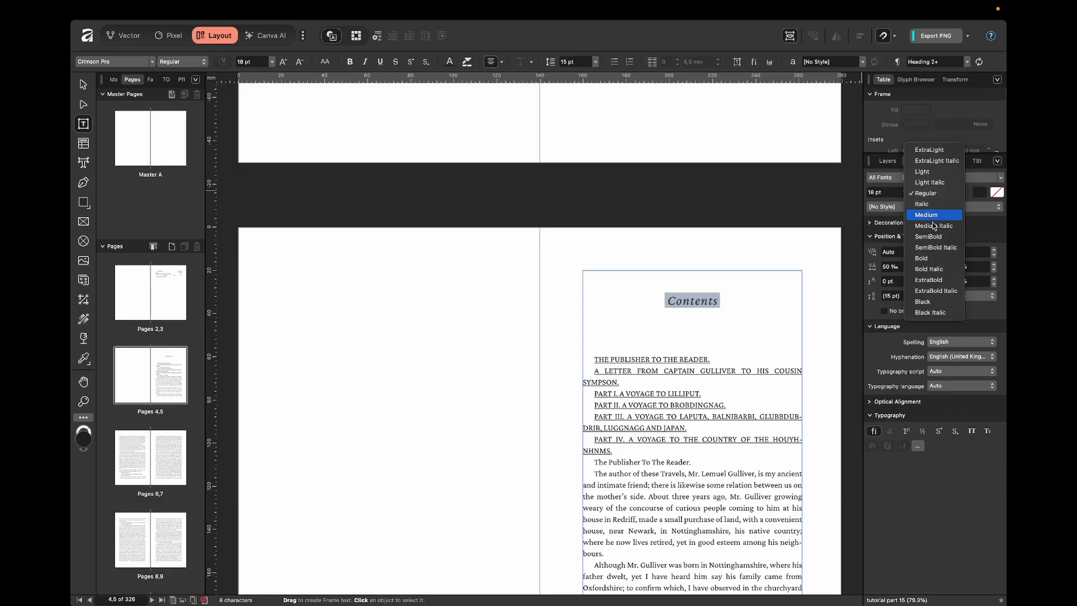
left_click(931, 237)
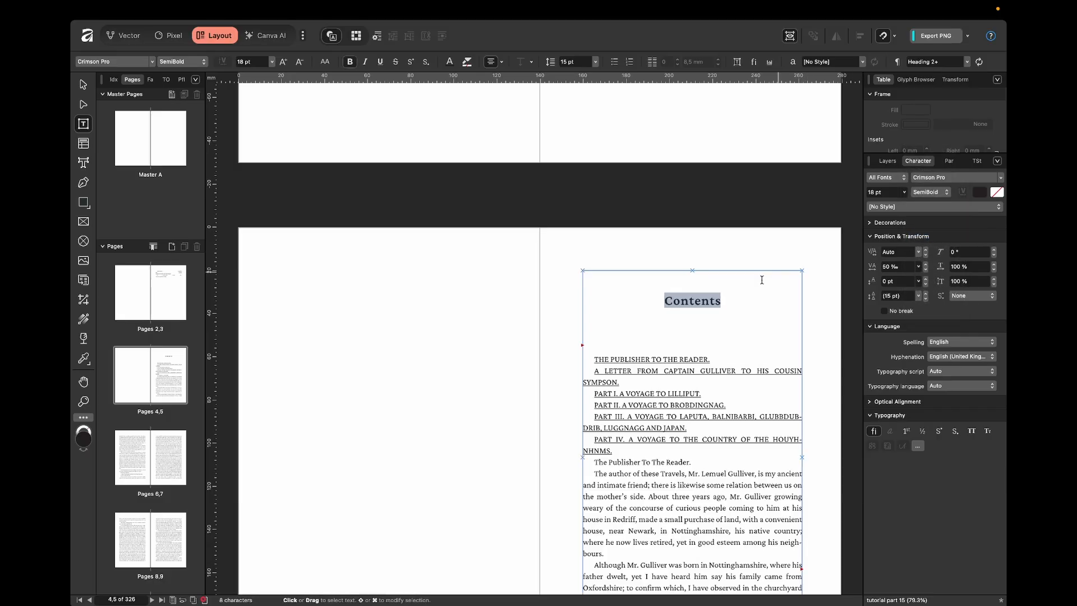
left_click(709, 301)
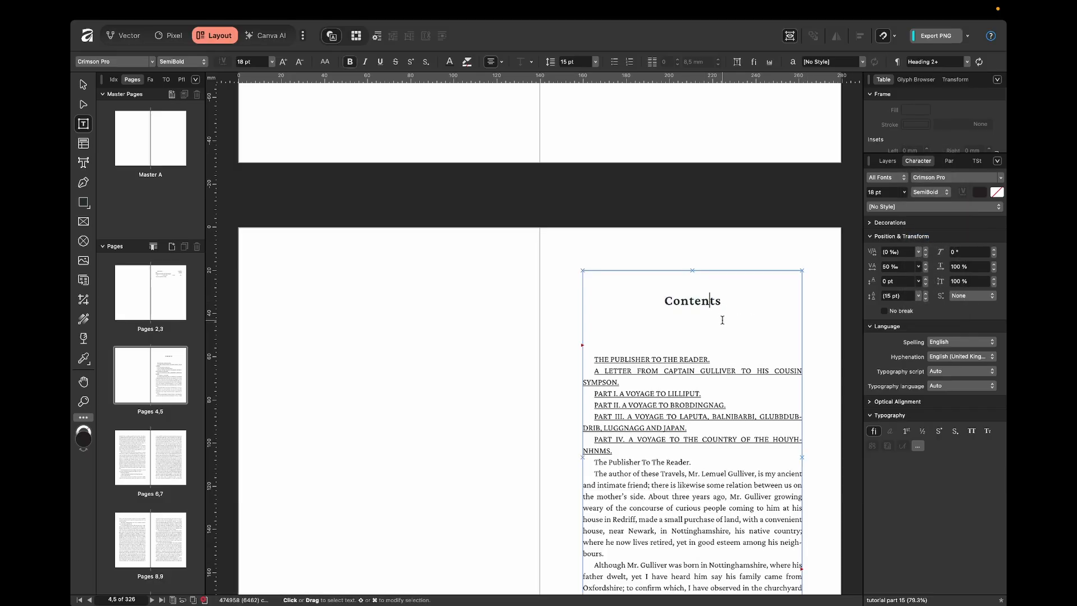
Set the CHAPTER I heading to Crimson Pro SemiBold and update the Heading 2 paragraph style to match it
scroll(722, 319, "down", 5)
scroll(701, 292, "up", 4)
scroll(689, 271, "down", 2)
scroll(689, 271, "down", 20)
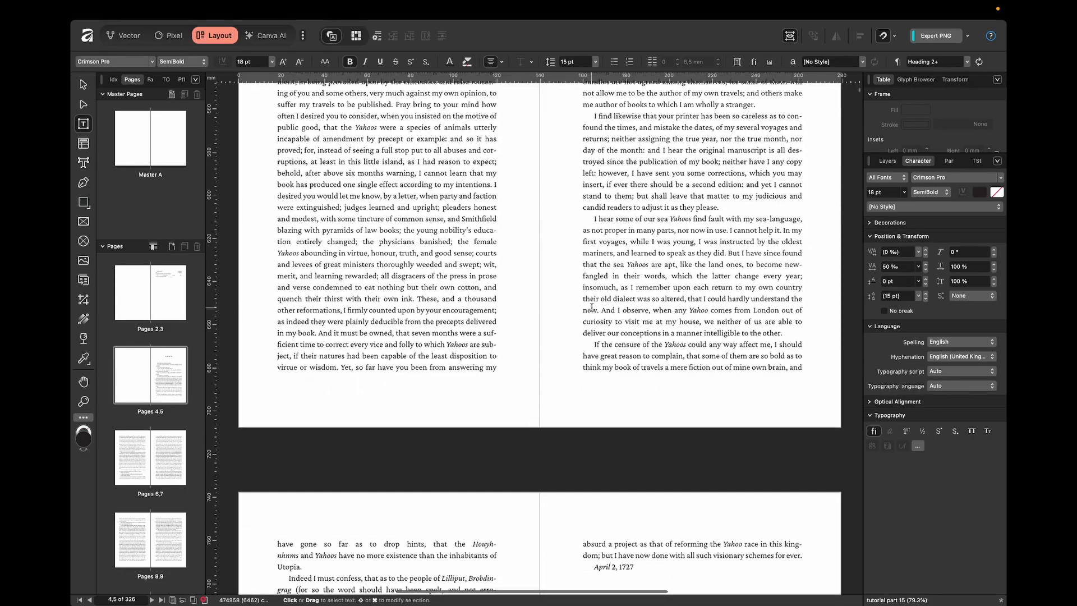
scroll(592, 307, "down", 8)
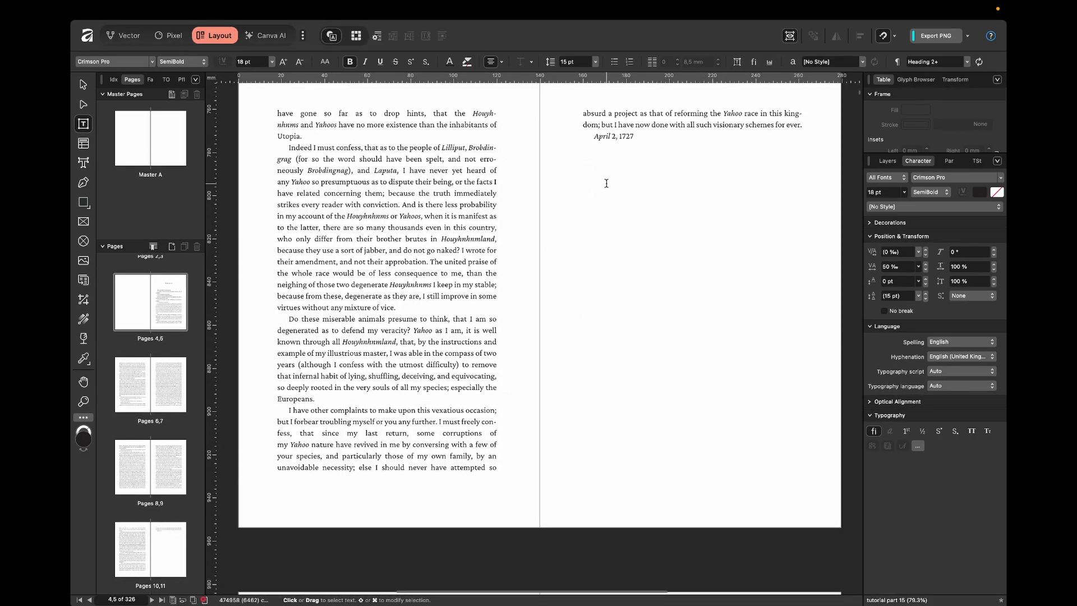
scroll(606, 183, "down", 15)
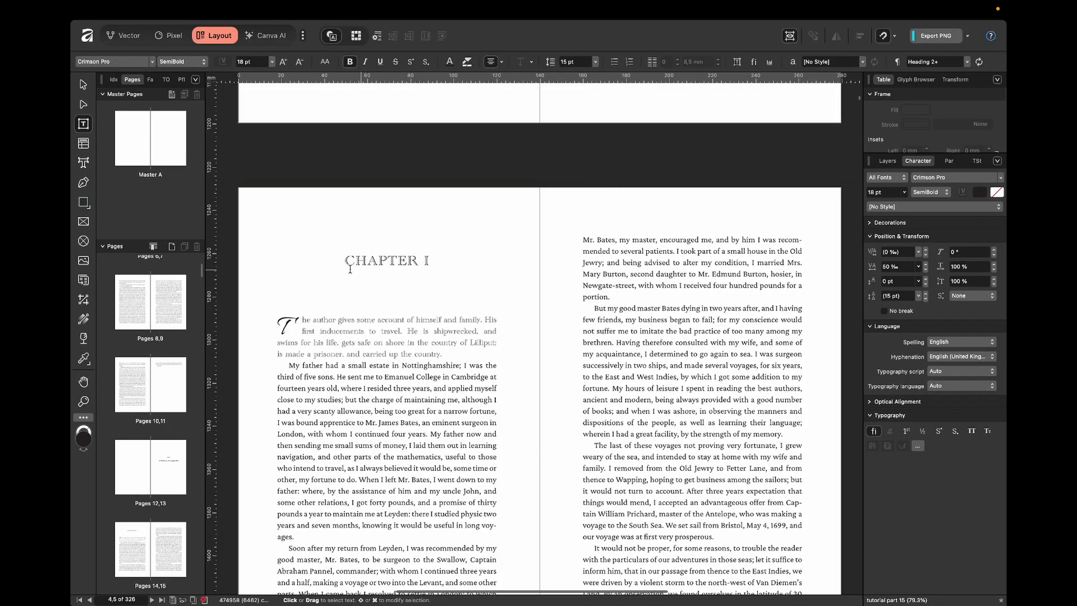
double_click(374, 263)
triple_click(429, 260)
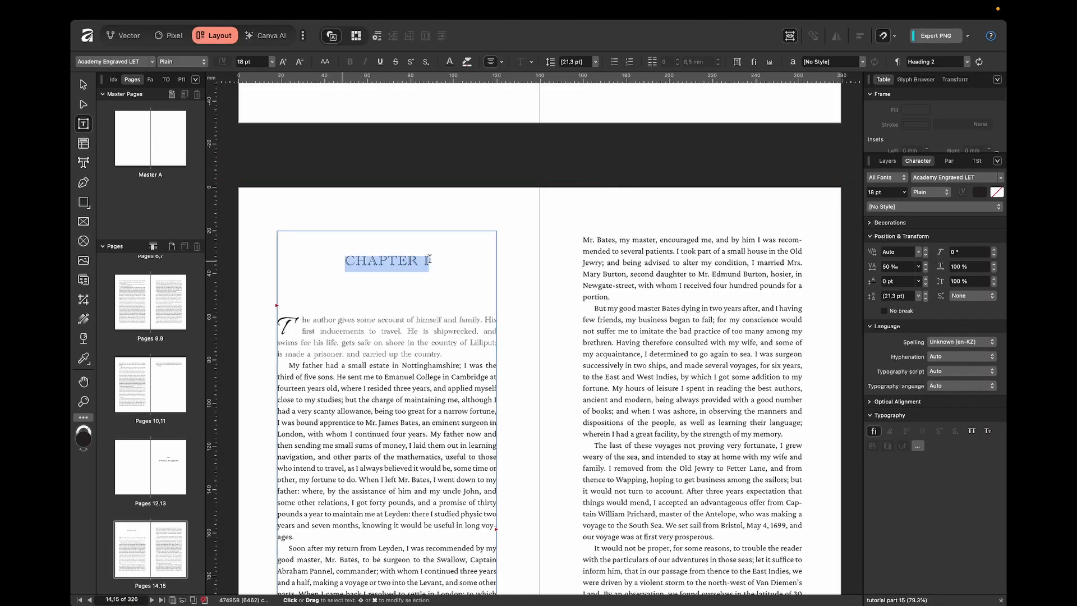
left_click(917, 177)
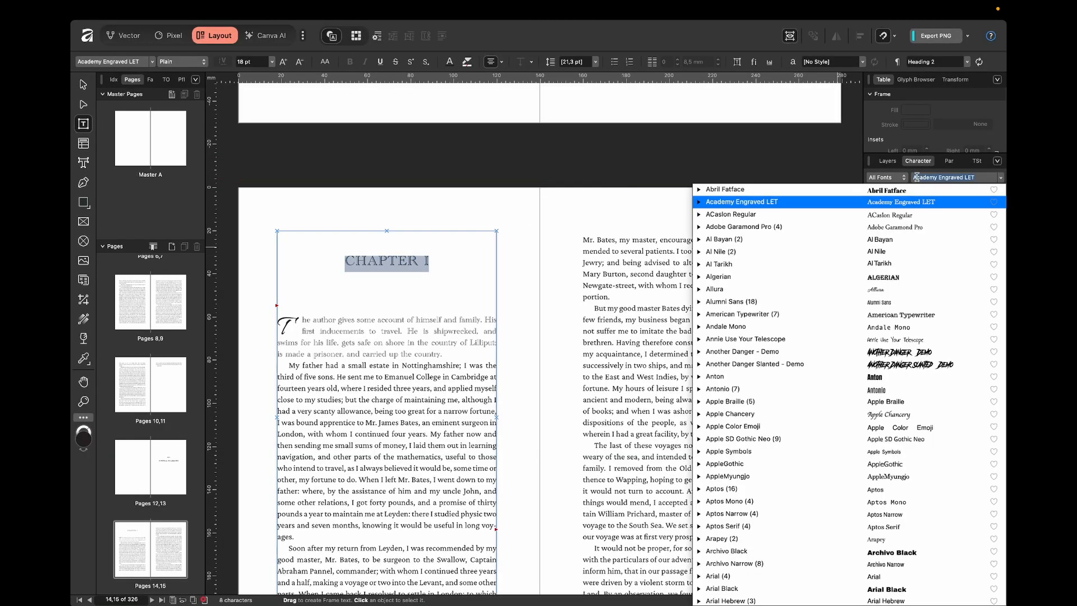
type("crims")
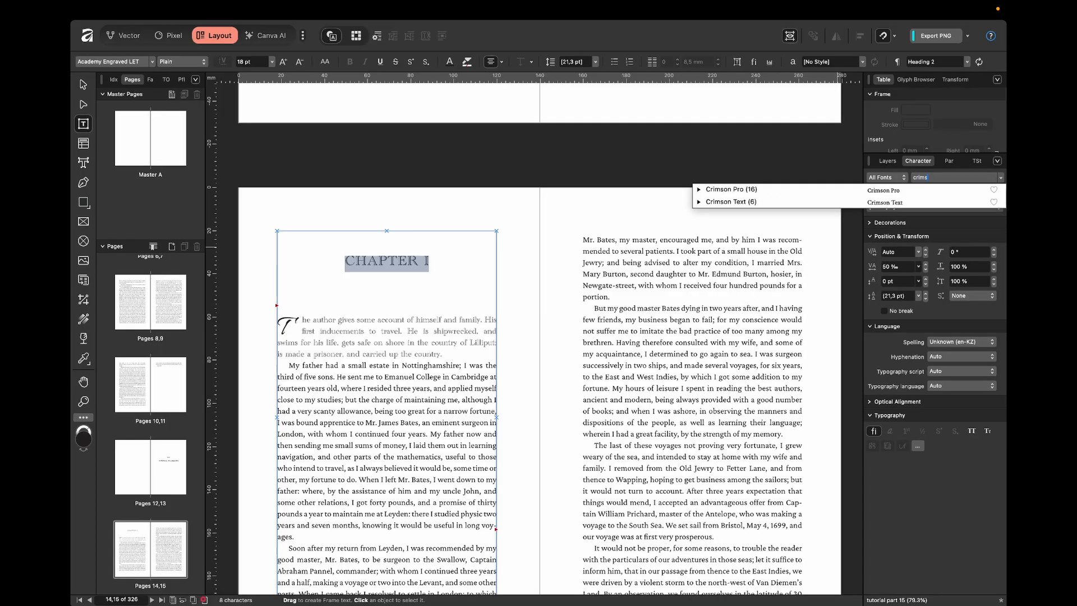
key("Return")
left_click(927, 192)
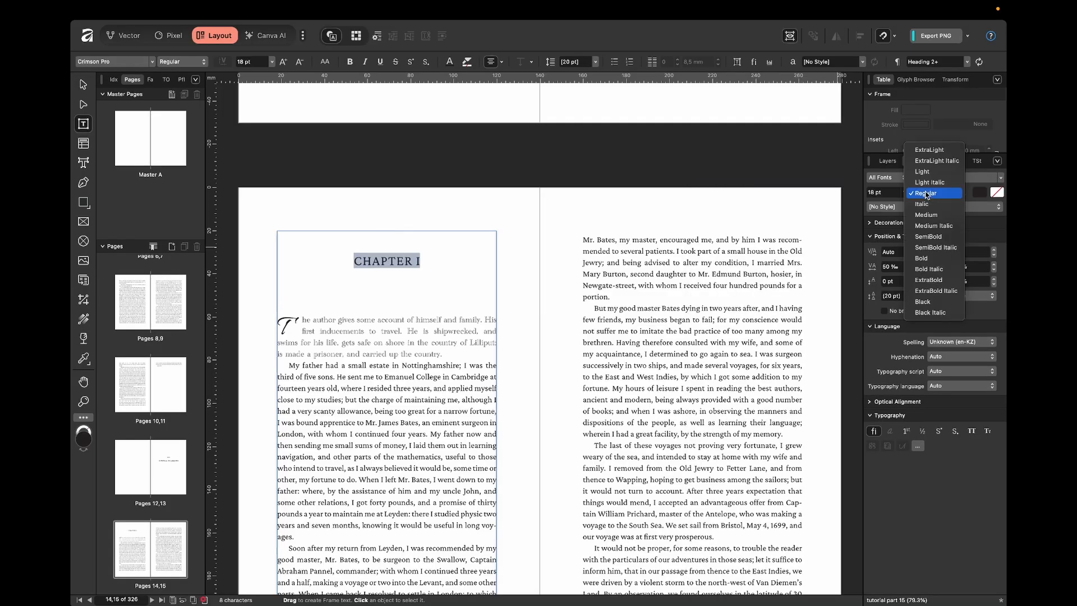
left_click(933, 237)
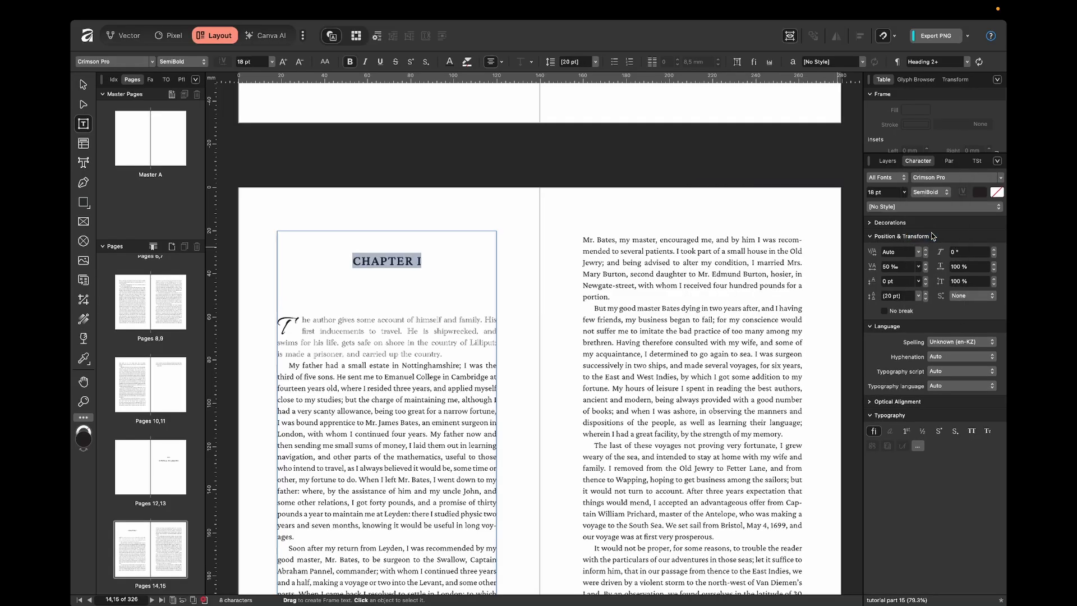
left_click(951, 161)
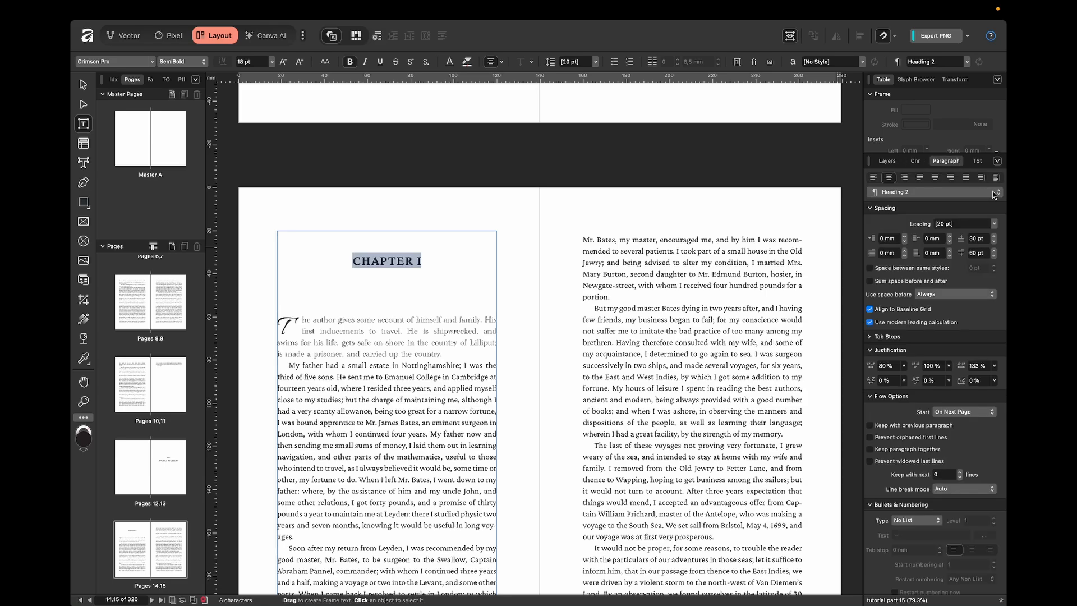
Find all text in the document that uses the Heading 2 paragraph style
left_click(148, 82)
left_click(229, 96)
mouse_move(214, 135)
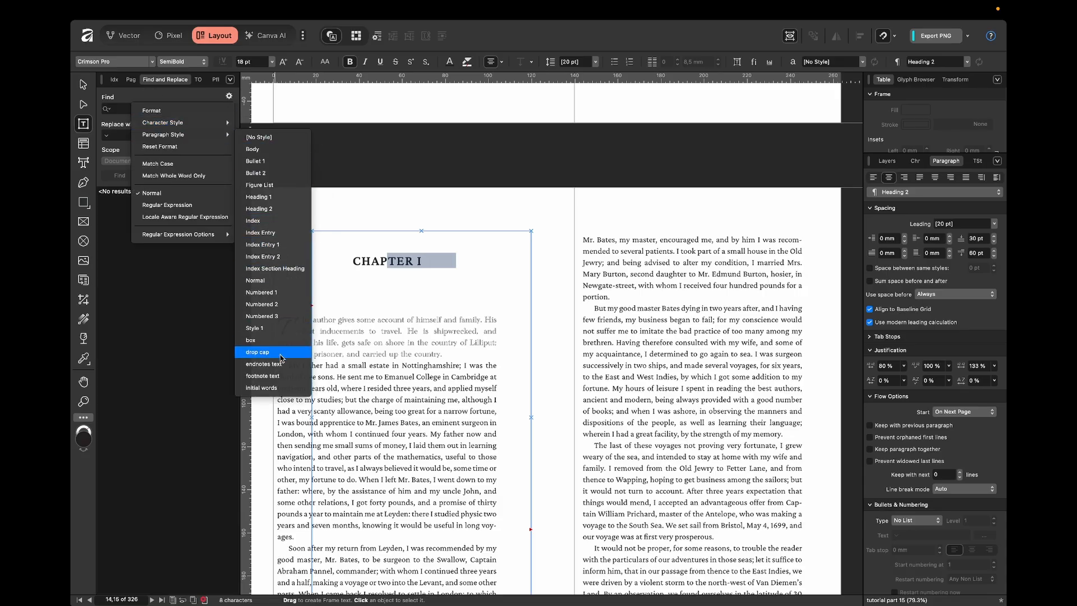
left_click(260, 209)
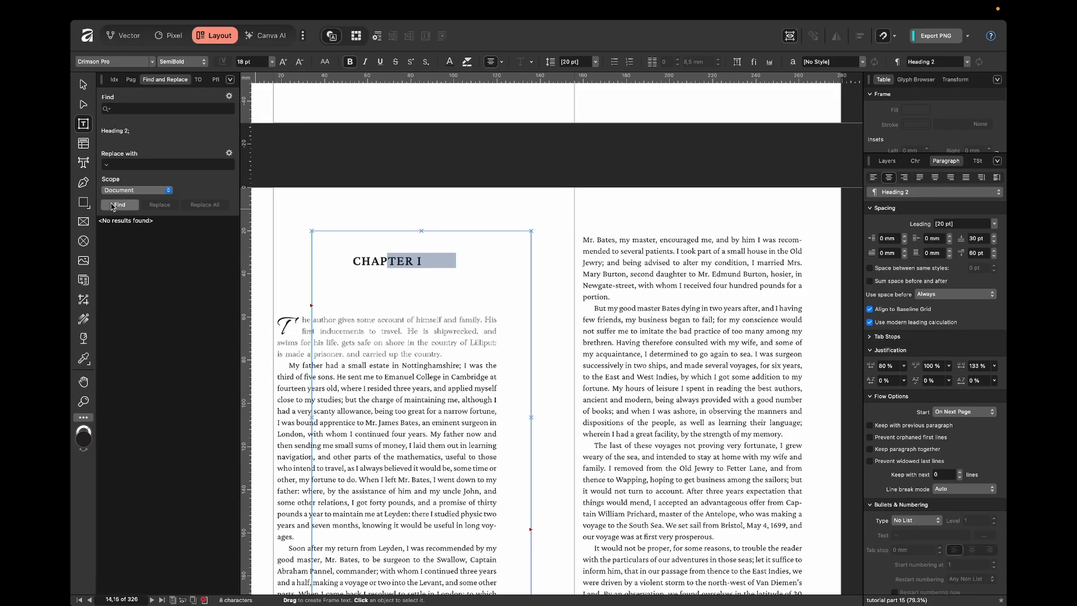
left_click(120, 205)
Check several found chapter headings throughout the book for consistent styling and page starts, ending at the Contents heading
left_click(134, 272)
left_click(134, 324)
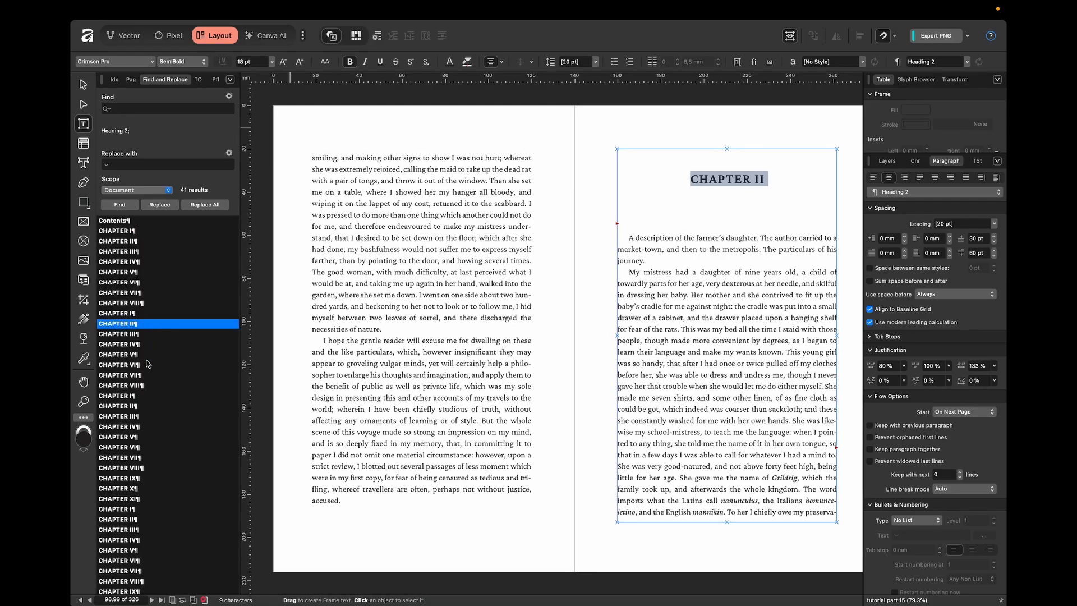
left_click(135, 365)
left_click(135, 396)
left_click(140, 458)
left_click(135, 540)
scroll(141, 348, "up", 2)
left_click(140, 222)
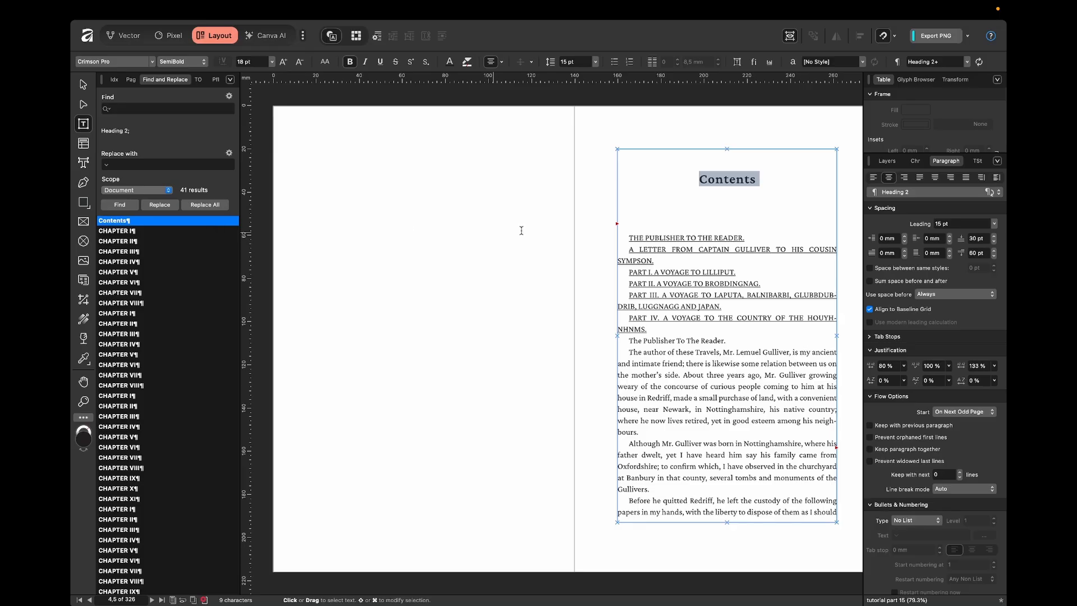
Reapply the plain Heading 2 style to the Contents heading and set its flow to start on the next odd page
left_click(735, 180)
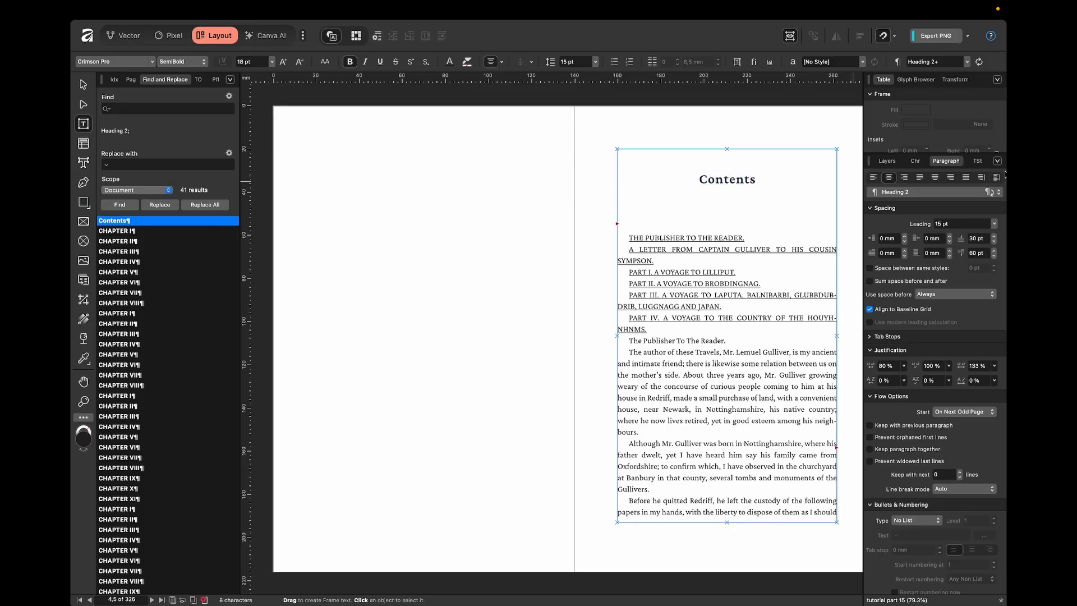
left_click(979, 161)
left_click(999, 176)
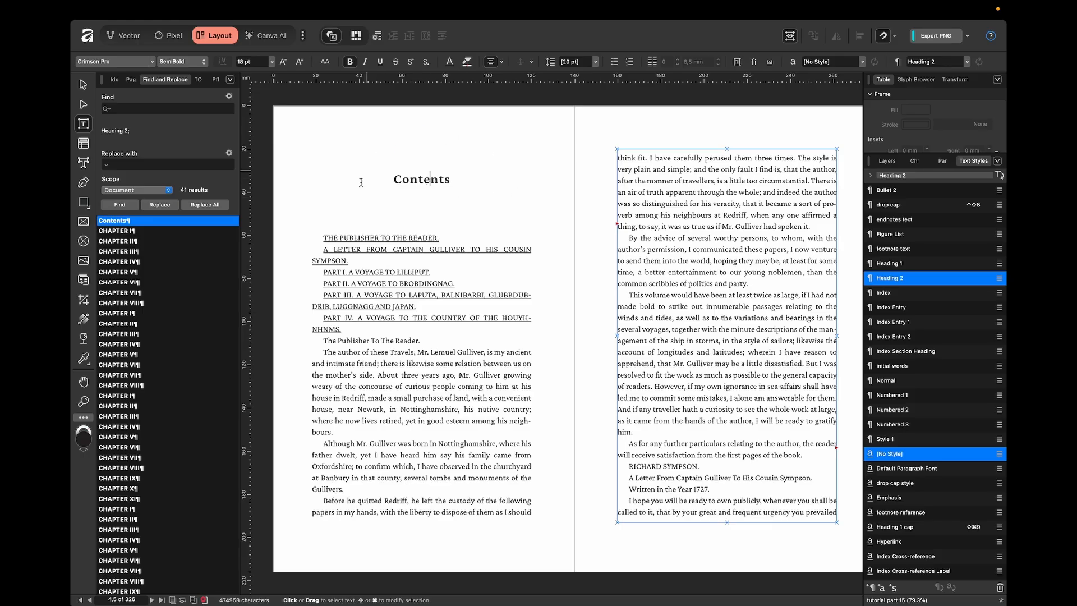
left_click(945, 162)
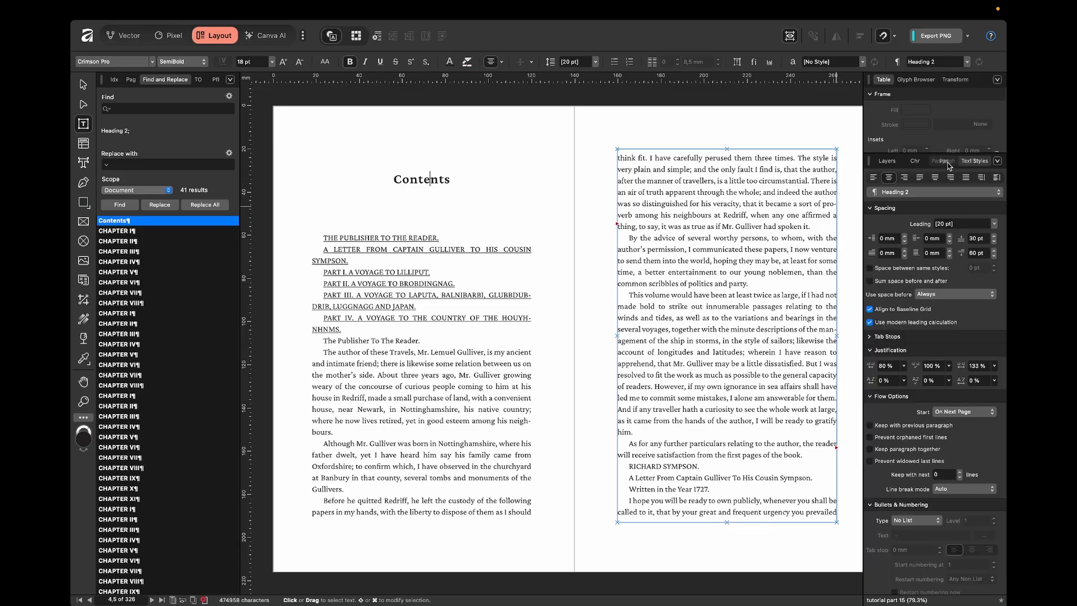
left_click(995, 414)
left_click(980, 428)
Set the first CHAPTER I heading's paragraph flow to start on the next odd page
left_click(152, 231)
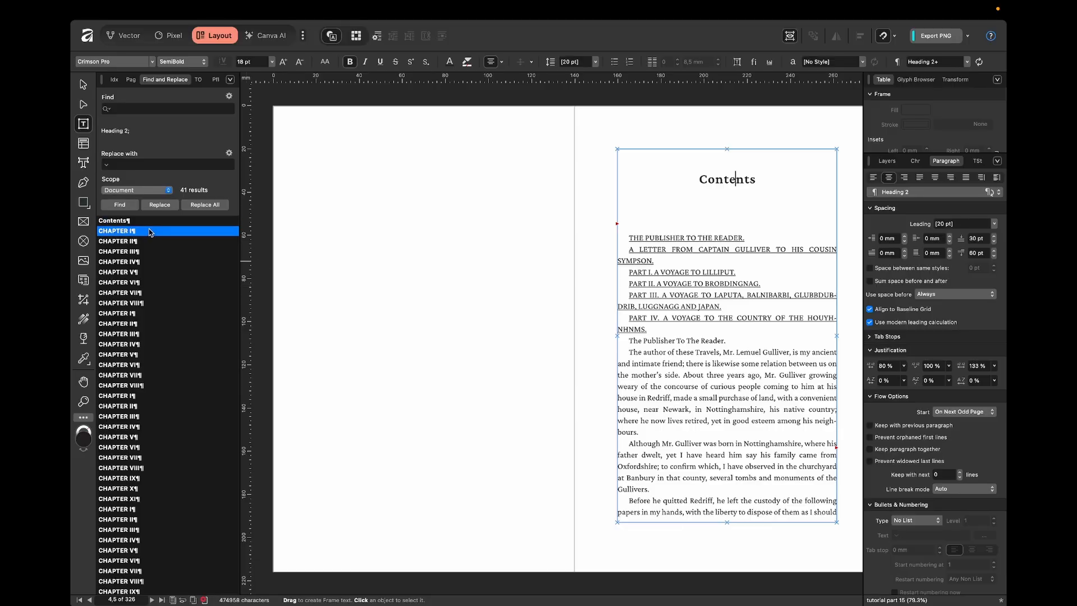
left_click(977, 411)
left_click(973, 423)
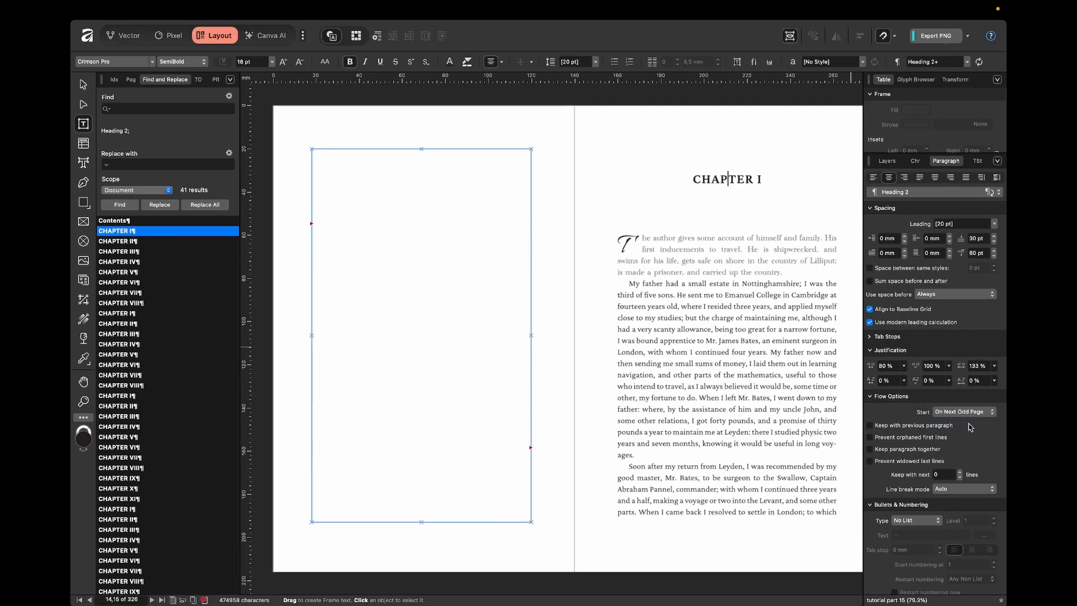
Apply the Heading 2 style to the line "The Publisher To The Reader." below the contents list and remove its final period
left_click(139, 221)
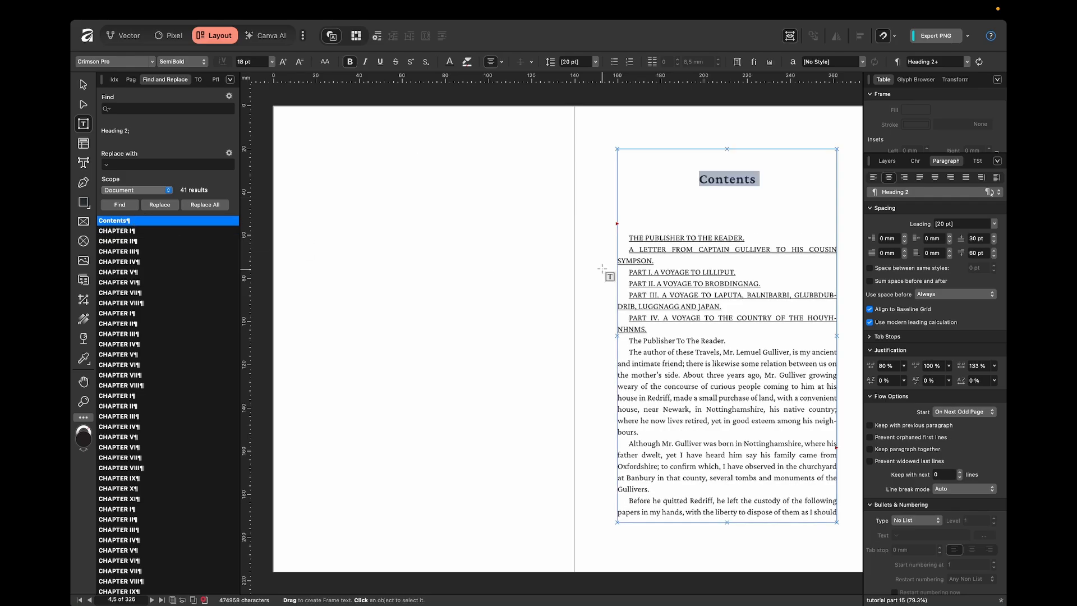
left_click(776, 180)
left_click(656, 294)
scroll(656, 294, "down", 5)
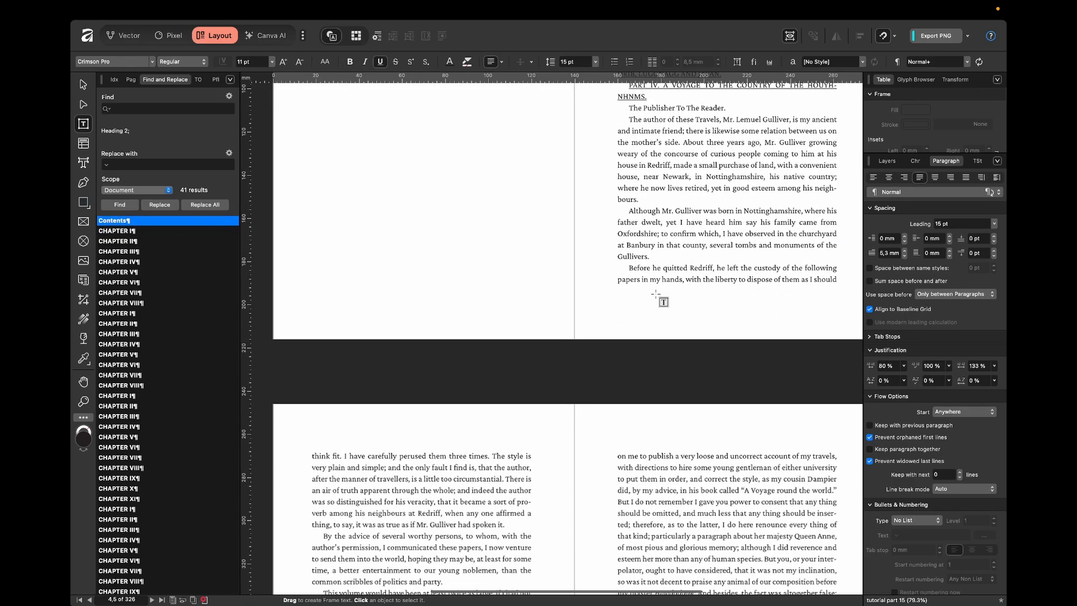
scroll(656, 294, "up", 2)
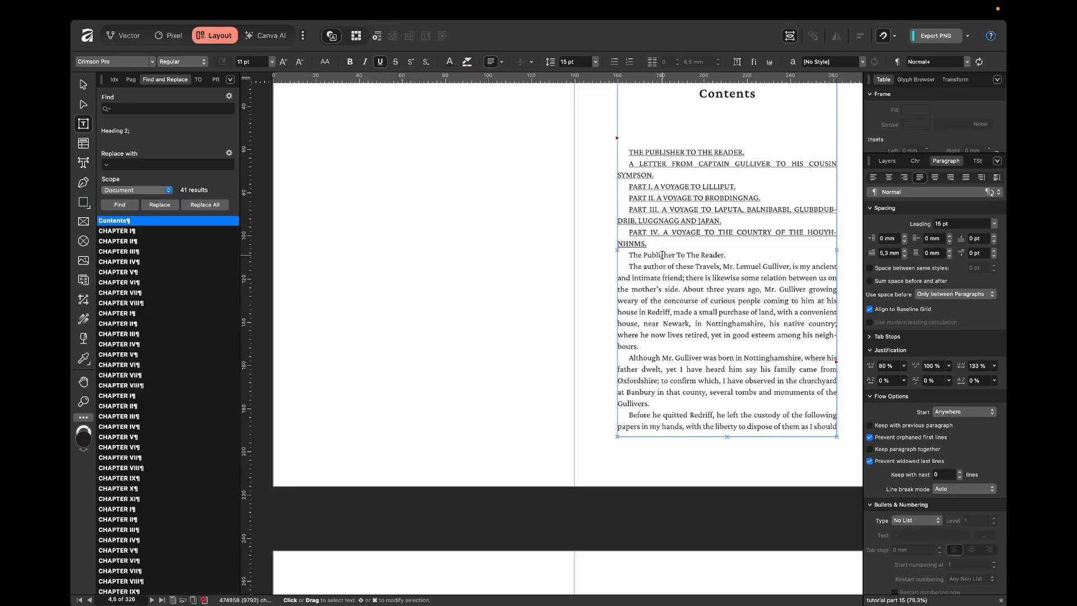
left_click(980, 161)
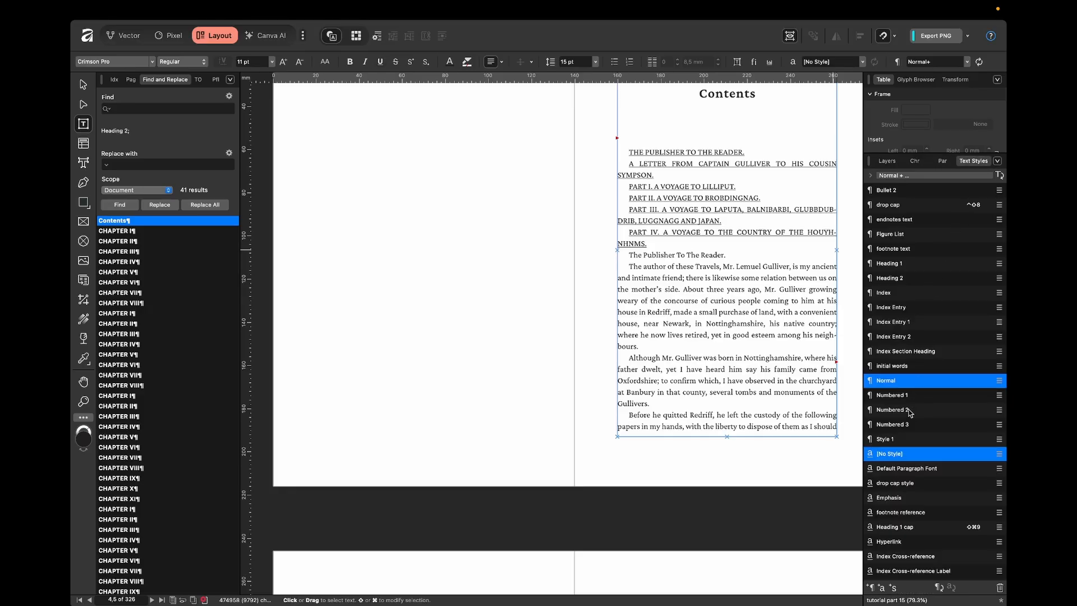
scroll(915, 438, "down", 3)
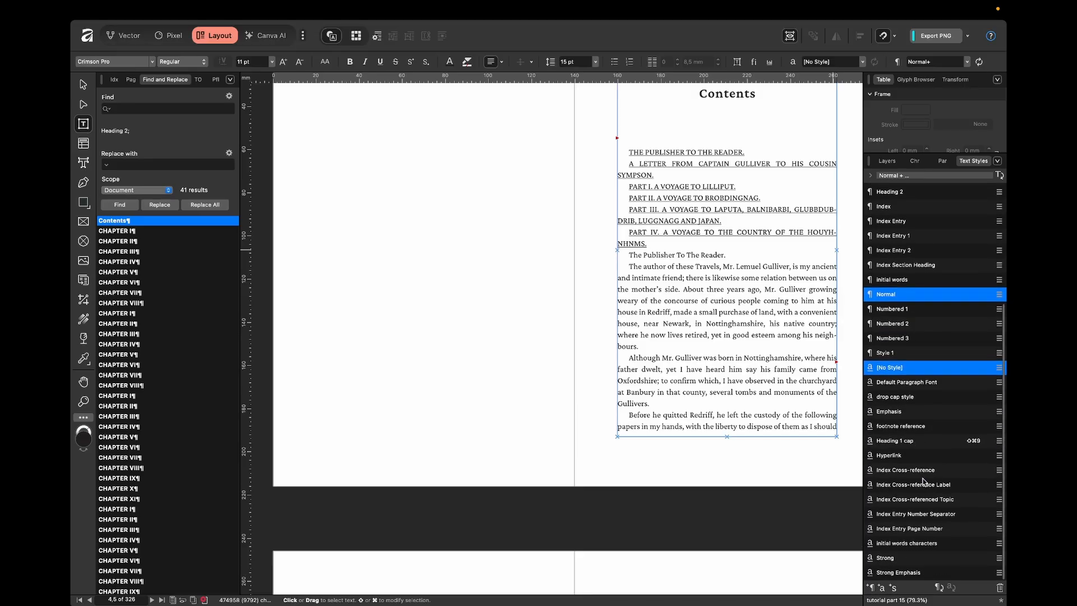
scroll(915, 290, "up", 5)
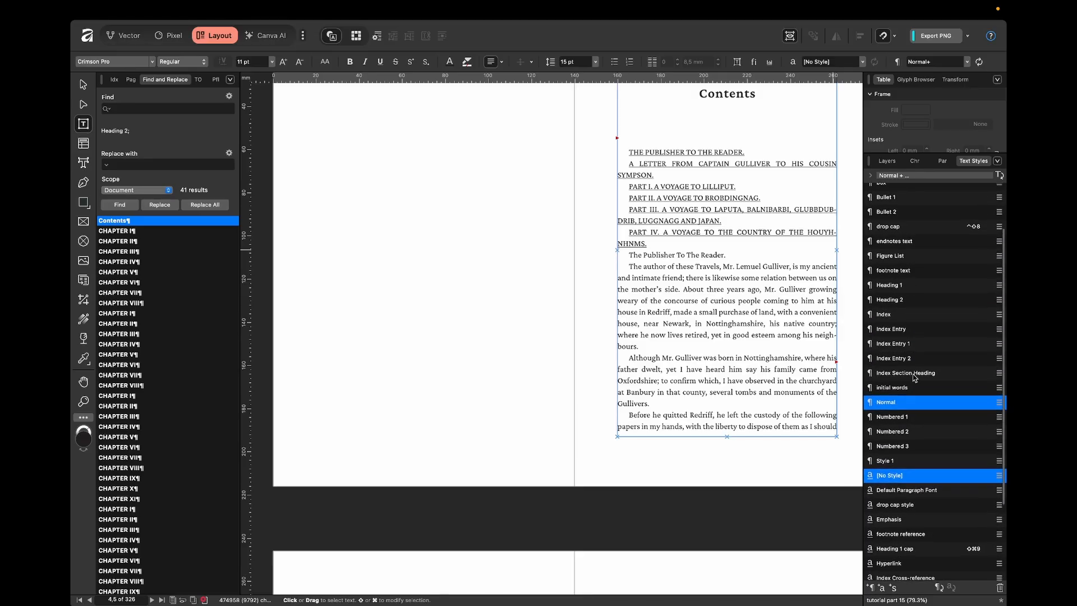
left_click(909, 337)
scroll(795, 356, "down", 5)
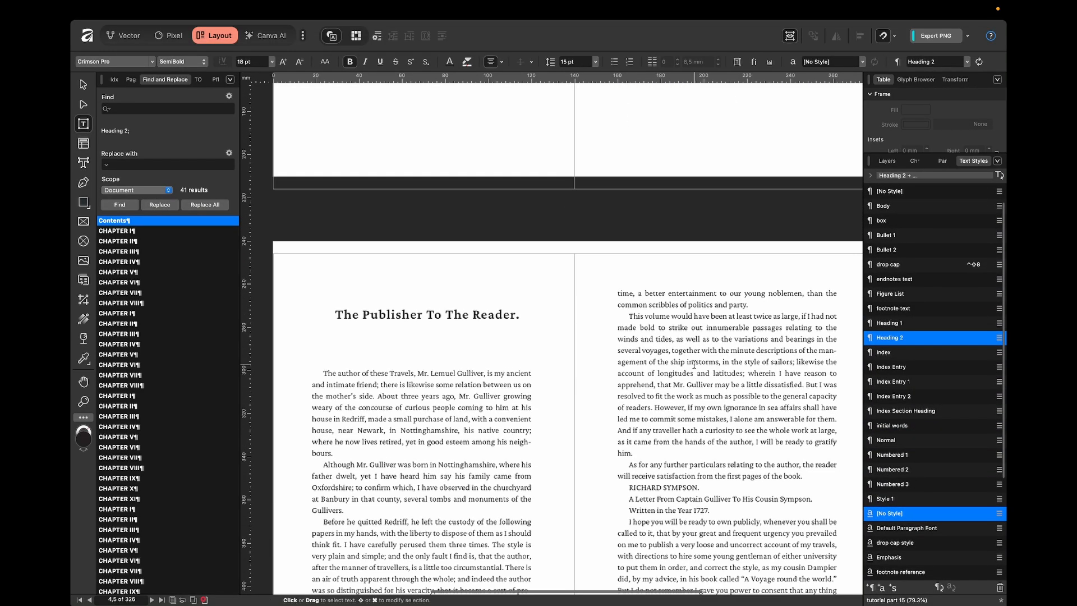
left_click(527, 263)
key("BackSpace")
Set the first-line indent of the opening paragraph under The Publisher To The Reader to 0 mm
left_click(324, 310)
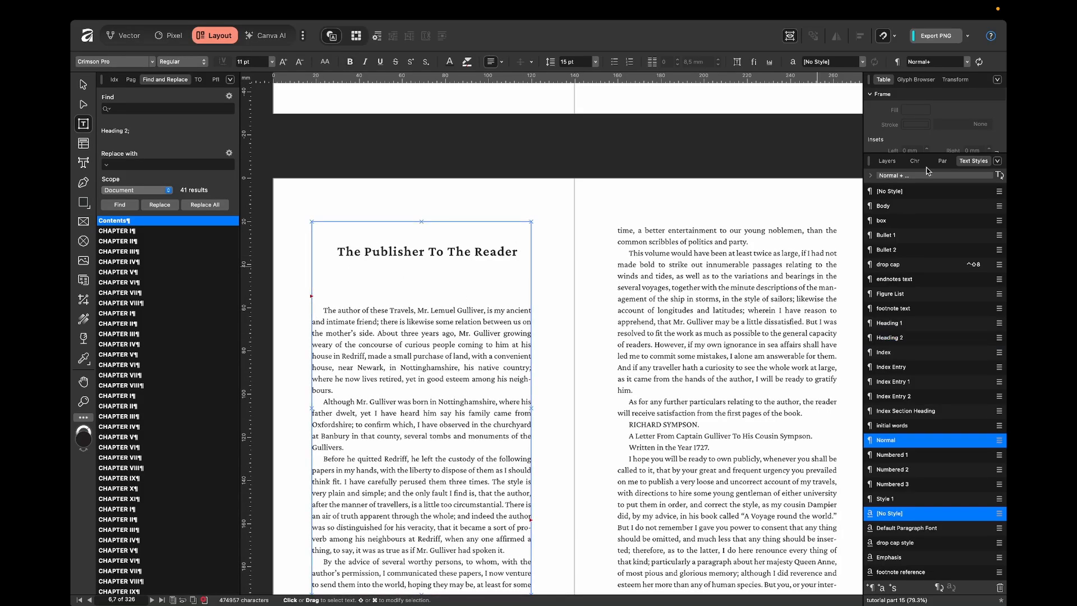
left_click(942, 162)
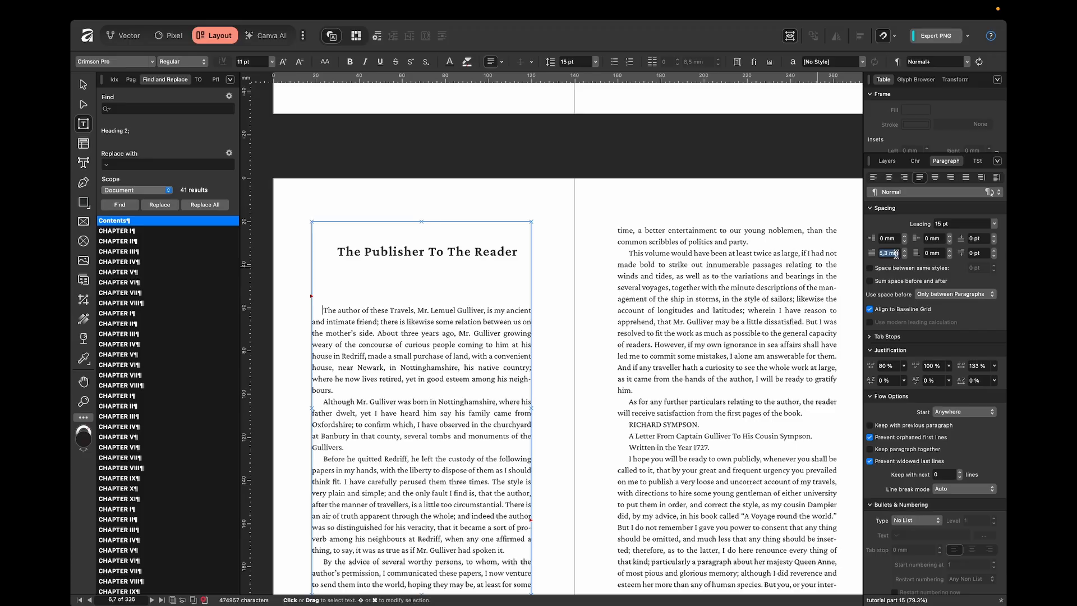
type("0")
key("Return")
Delete the underlined list of entries below the Contents heading
scroll(695, 277, "up", 8)
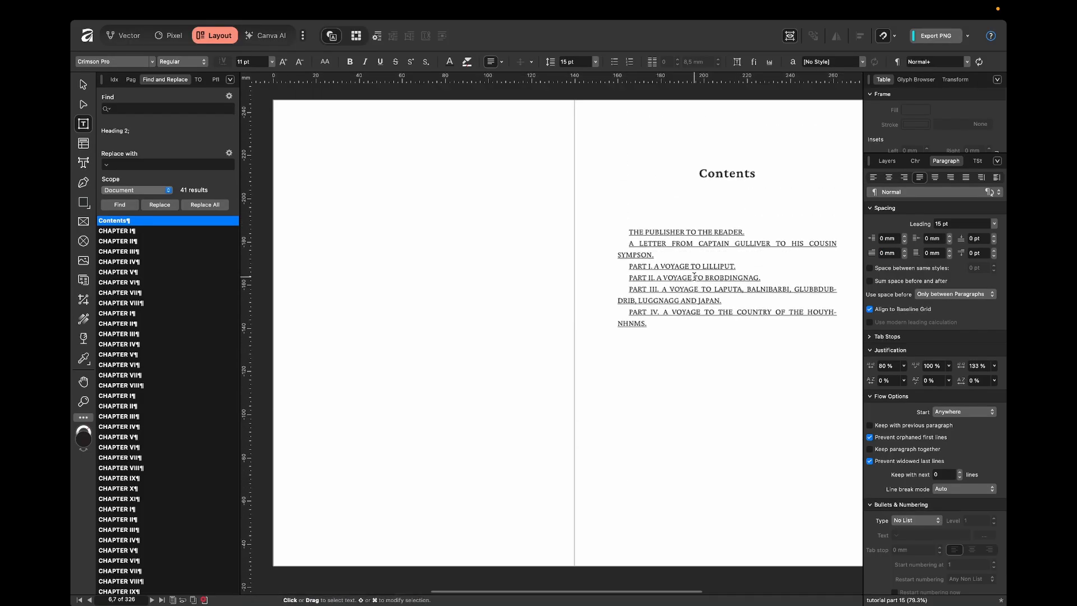
left_click_drag(670, 320, 597, 236)
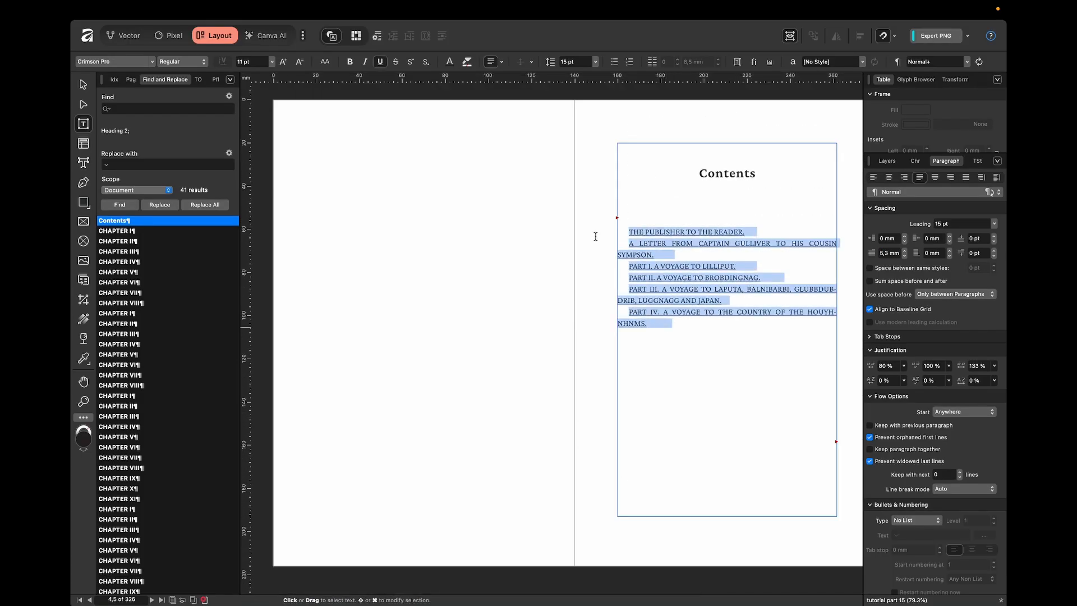
key("BackSpace")
key("Right")
key("Left")
key("Left")
key("Right")
Set the flow of the heading "The Publisher To The Reader" to start on the next odd page
scroll(665, 303, "down", 3)
scroll(666, 303, "down", 5)
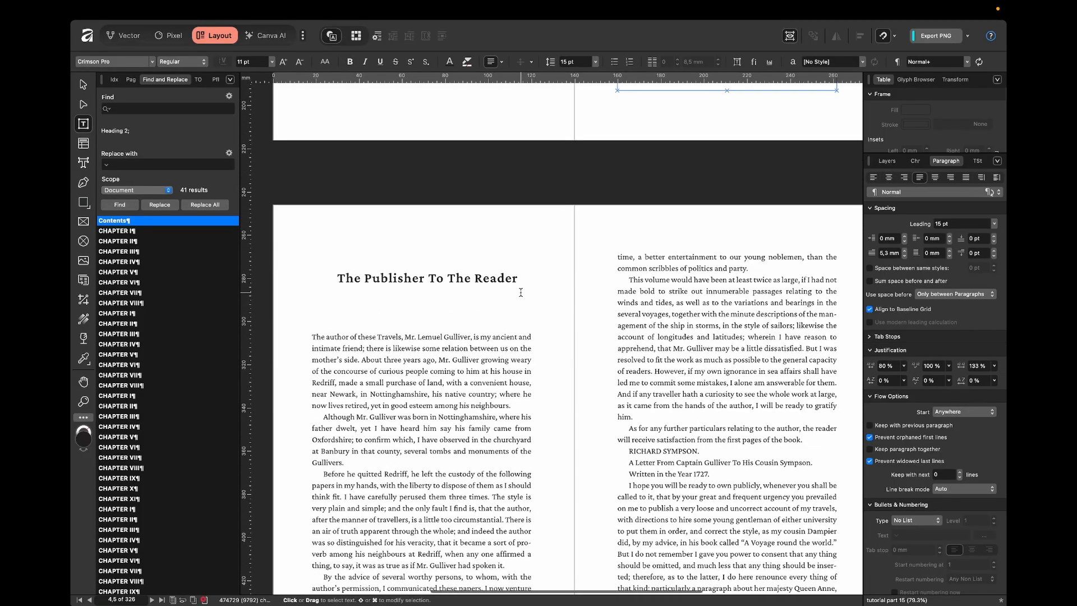
left_click(465, 279)
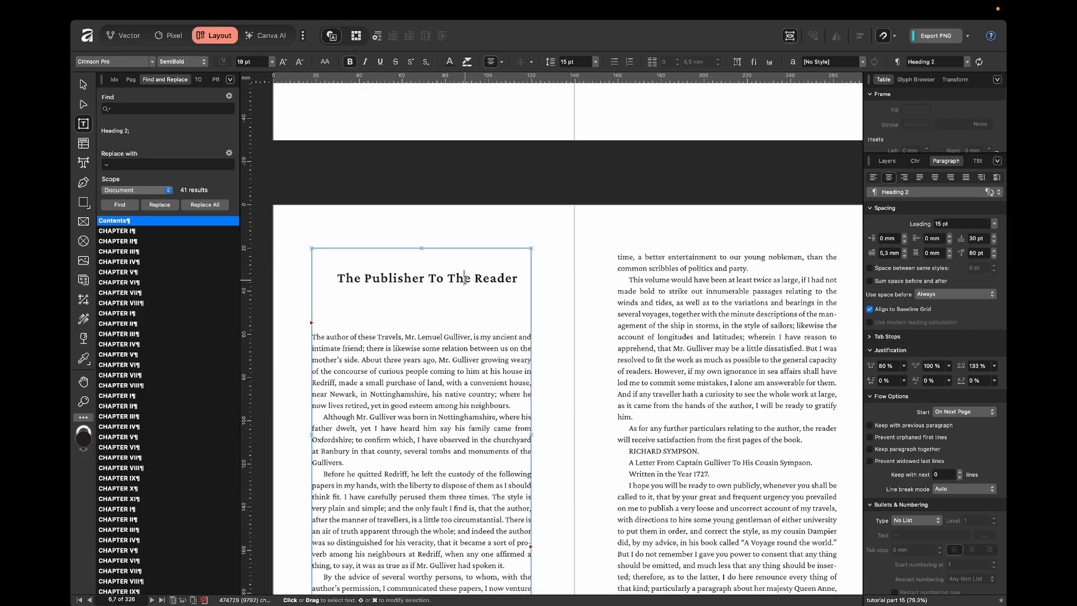
left_click(977, 162)
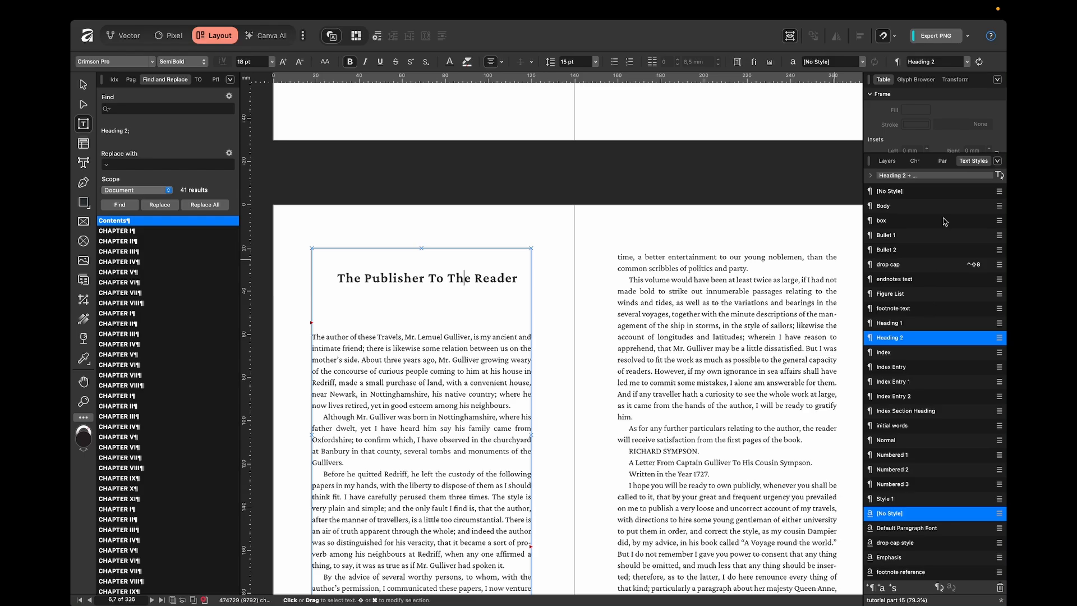
left_click(944, 162)
left_click(968, 413)
left_click(961, 424)
left_click(574, 245)
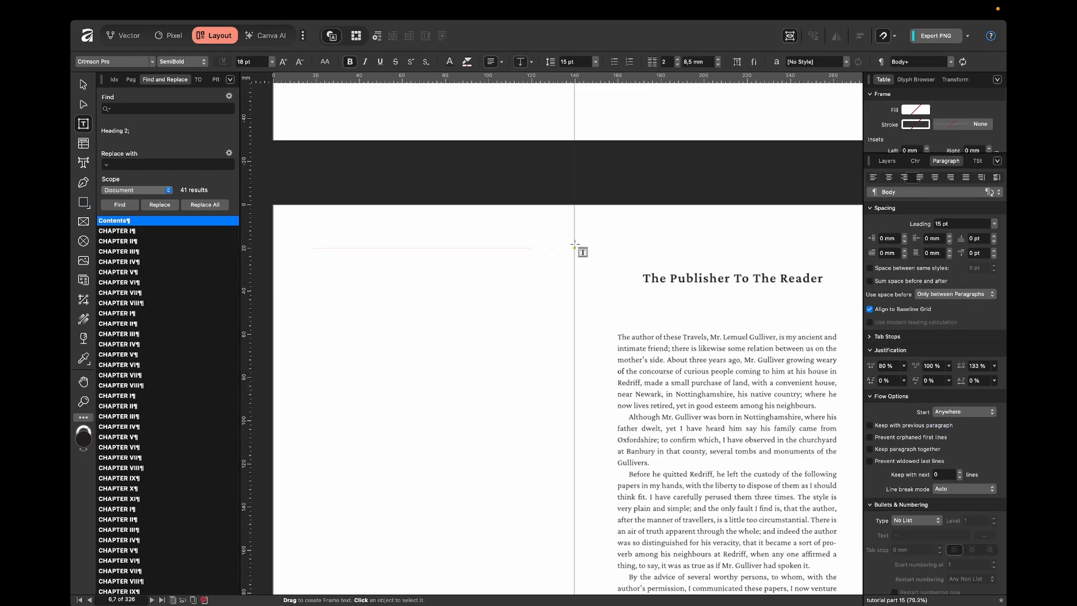
Change the word "To" to lowercase so the heading reads "The Publisher to The Reader"
scroll(661, 290, "down", 2)
scroll(662, 290, "right", 2)
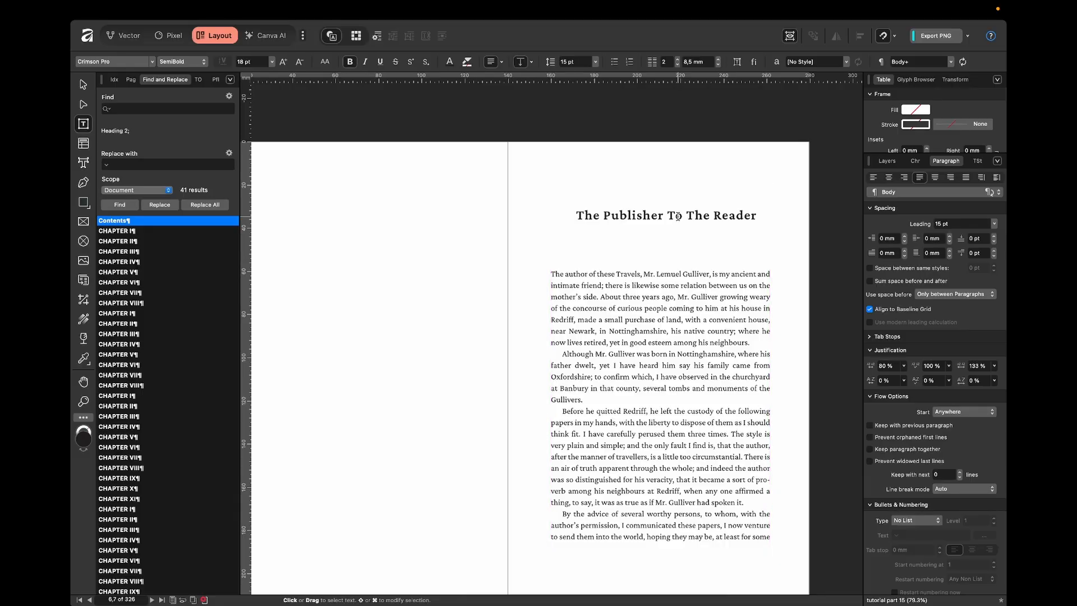
left_click(677, 216)
key("BackSpace")
type("t")
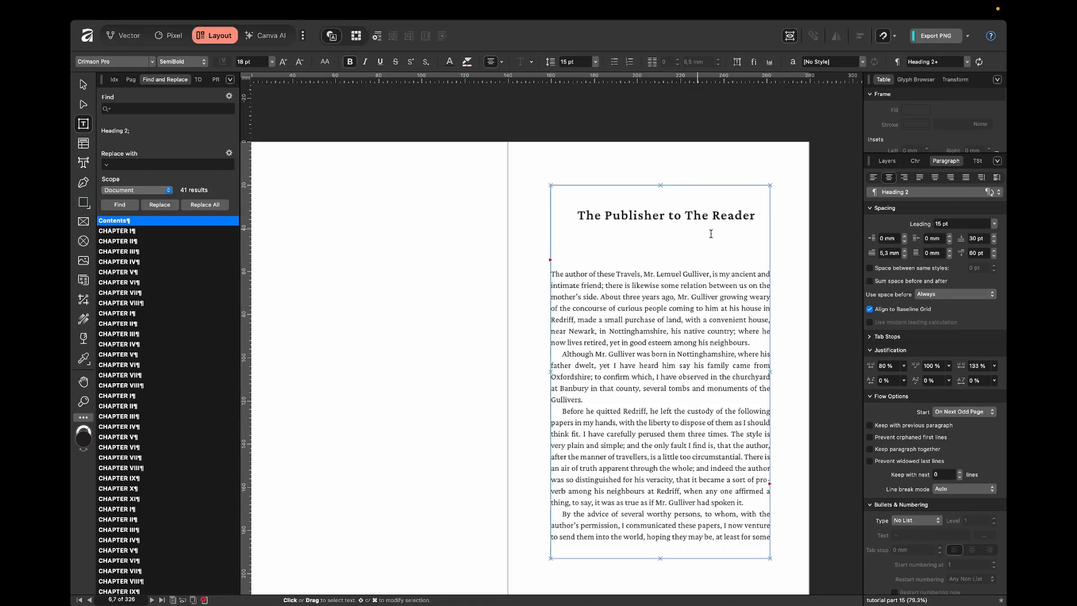
left_click(810, 228)
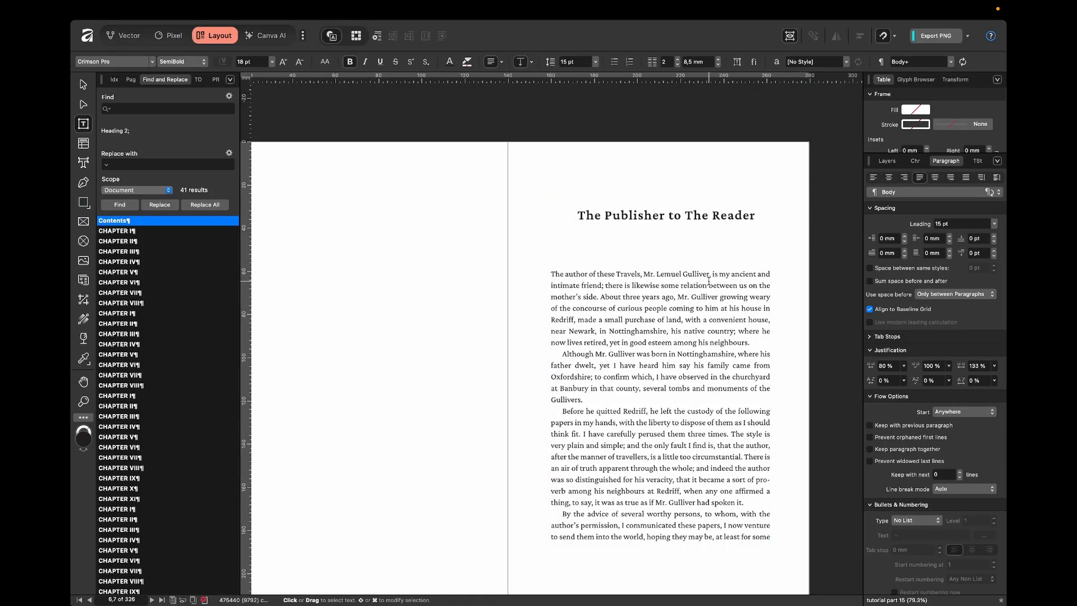
Set the tracking of the whole heading "The Publisher to The Reader" to 30‰
left_click(733, 227)
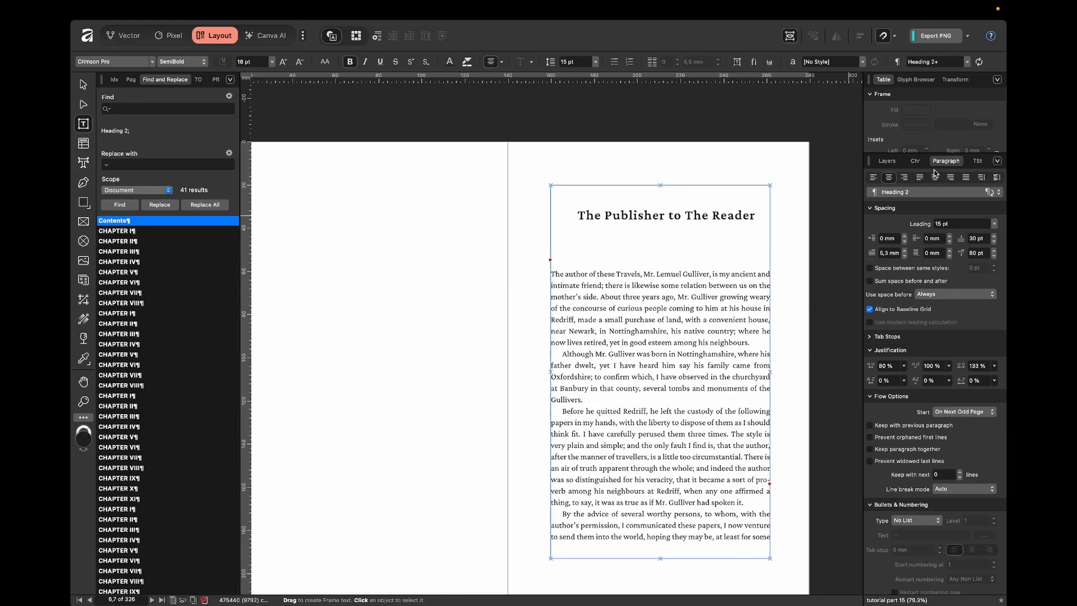
left_click(917, 161)
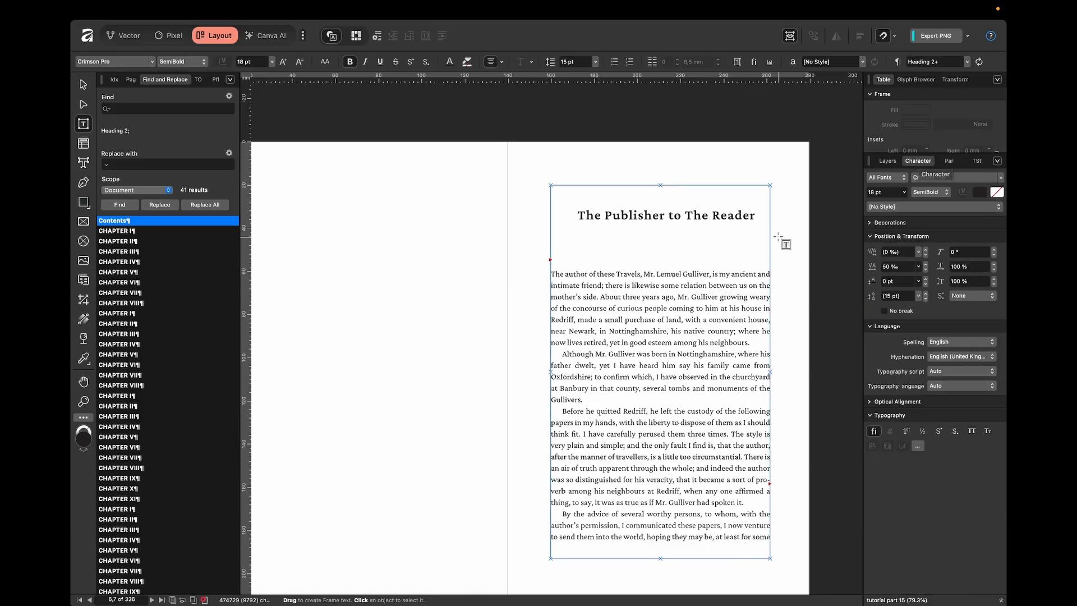
scroll(722, 244, "down", 15)
scroll(722, 244, "down", 10)
scroll(721, 244, "left", 3)
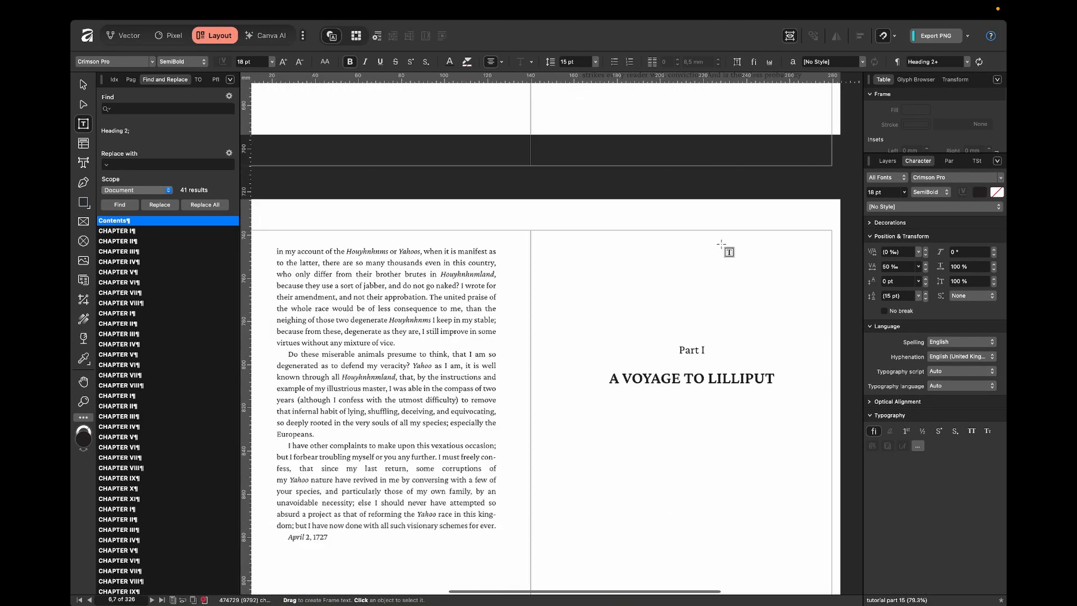
scroll(722, 244, "up", 15)
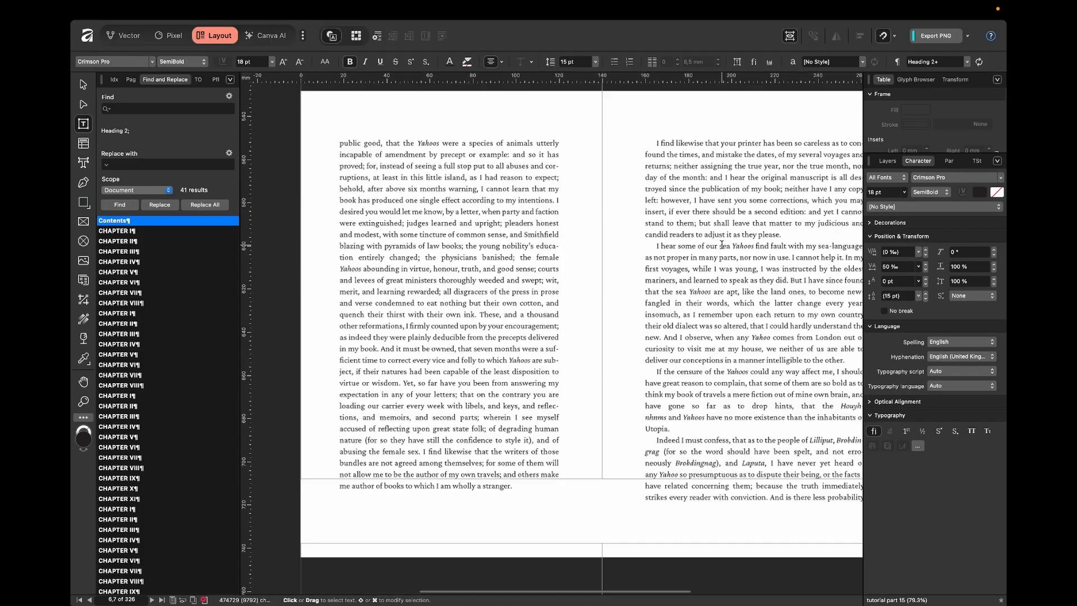
scroll(721, 244, "down", 5)
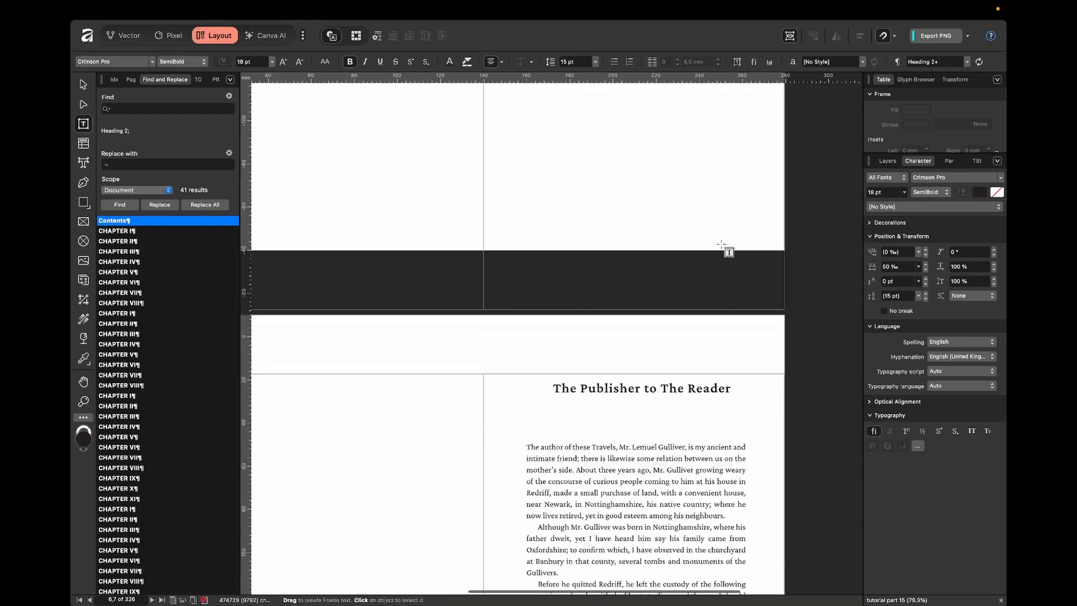
left_click(702, 243)
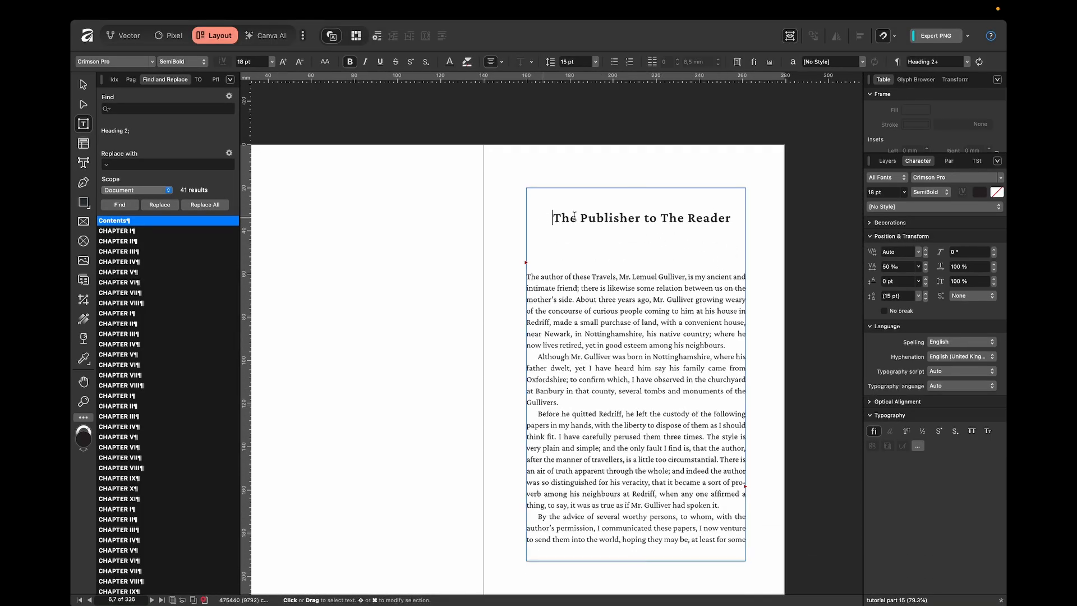
left_click_drag(551, 218, 730, 218)
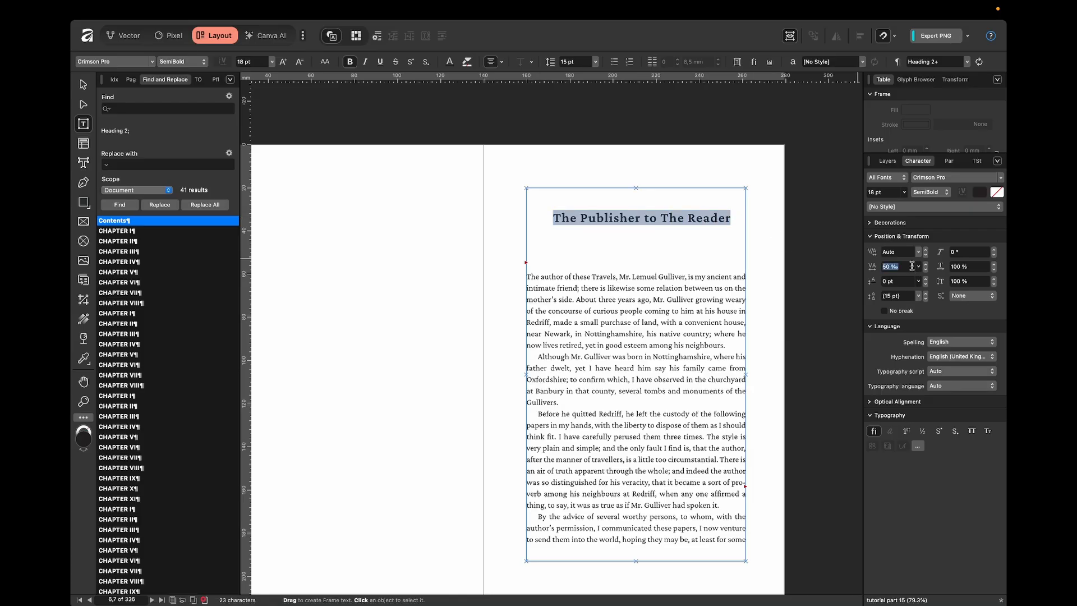
type("30")
key("Return")
left_click(749, 278)
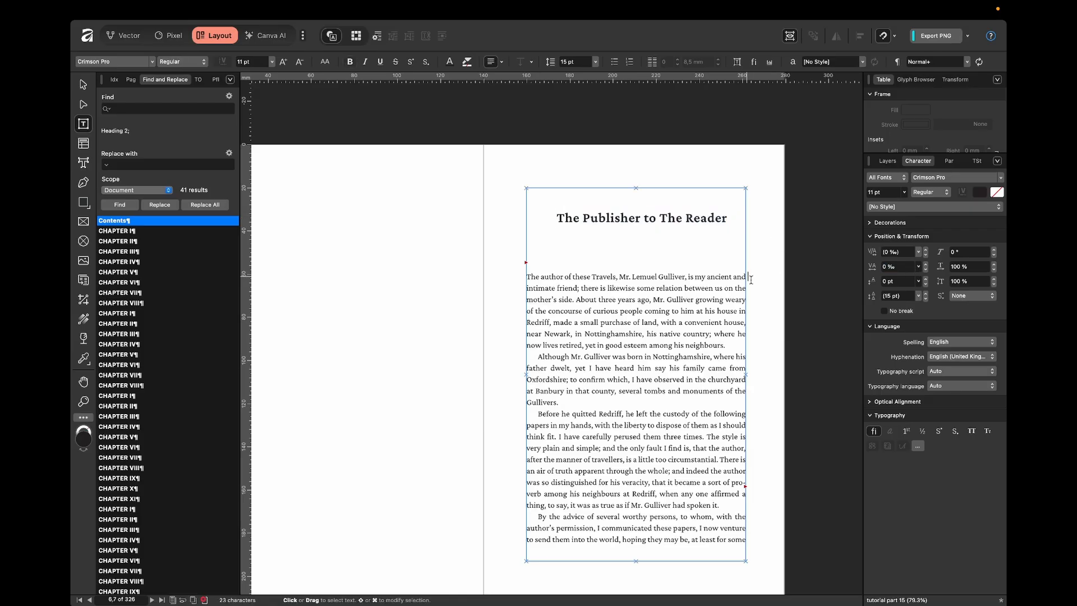
Apply the Heading 2 style to the line "A Letter From Captain Gulliver To His Cousin Sympson."
left_click(818, 326)
scroll(625, 269, "down", 10)
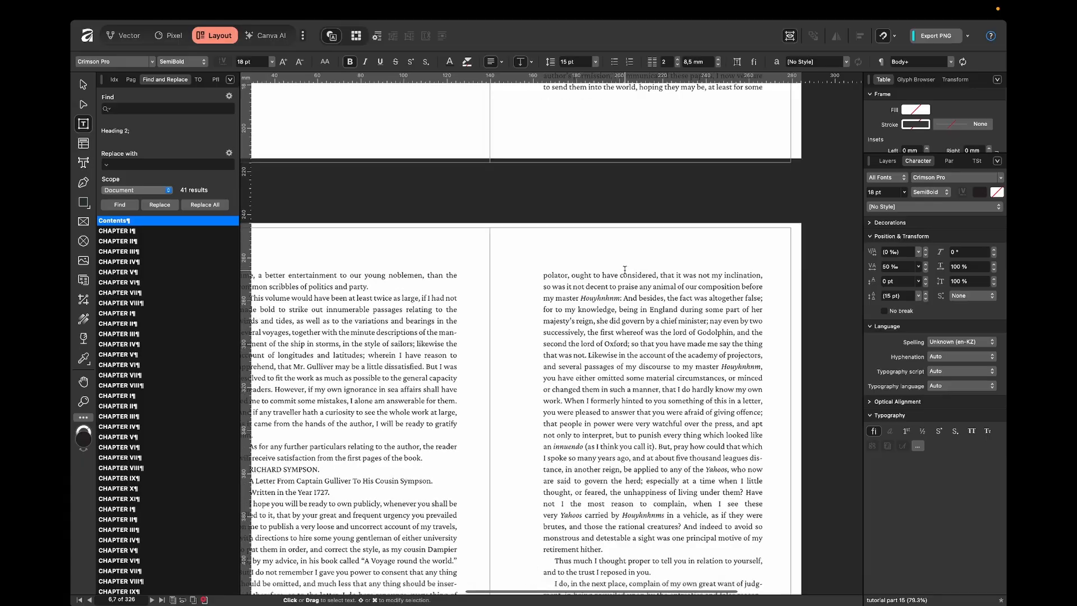
scroll(624, 269, "down", 3)
scroll(625, 269, "left", 2)
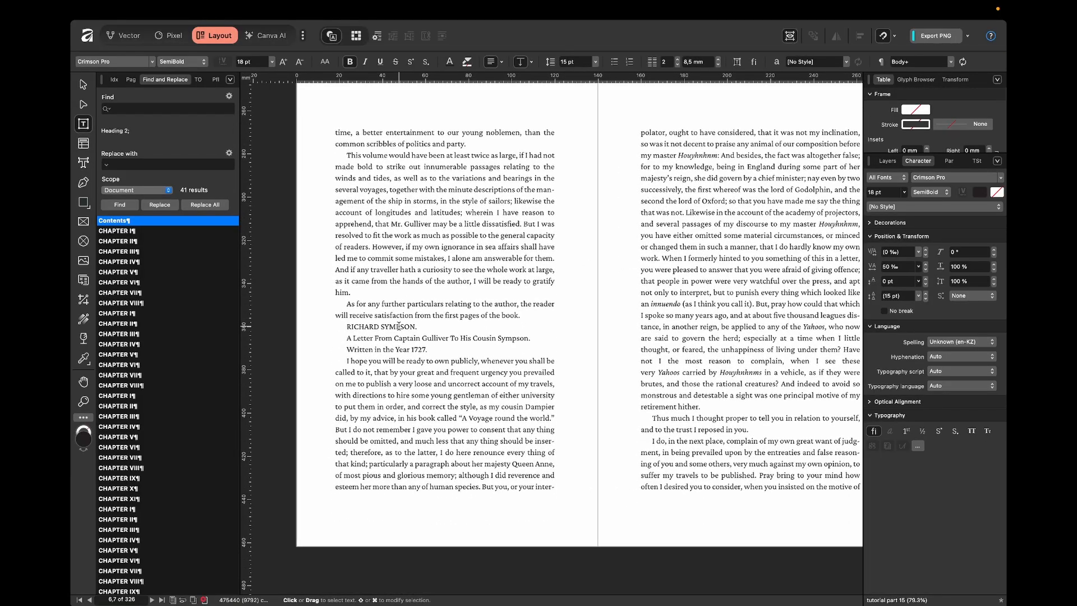
left_click(422, 360)
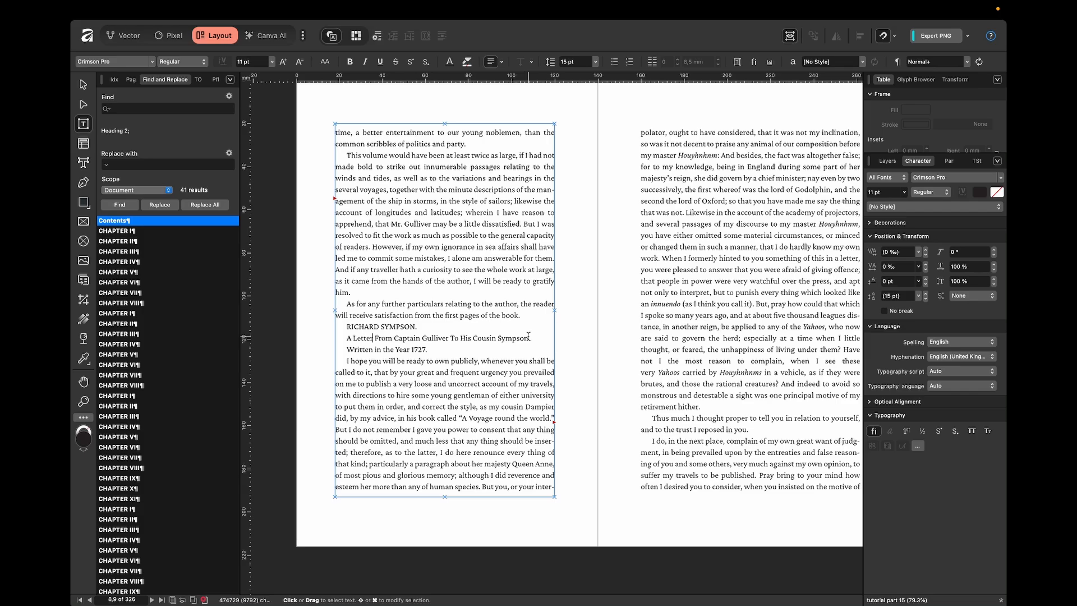
left_click(979, 161)
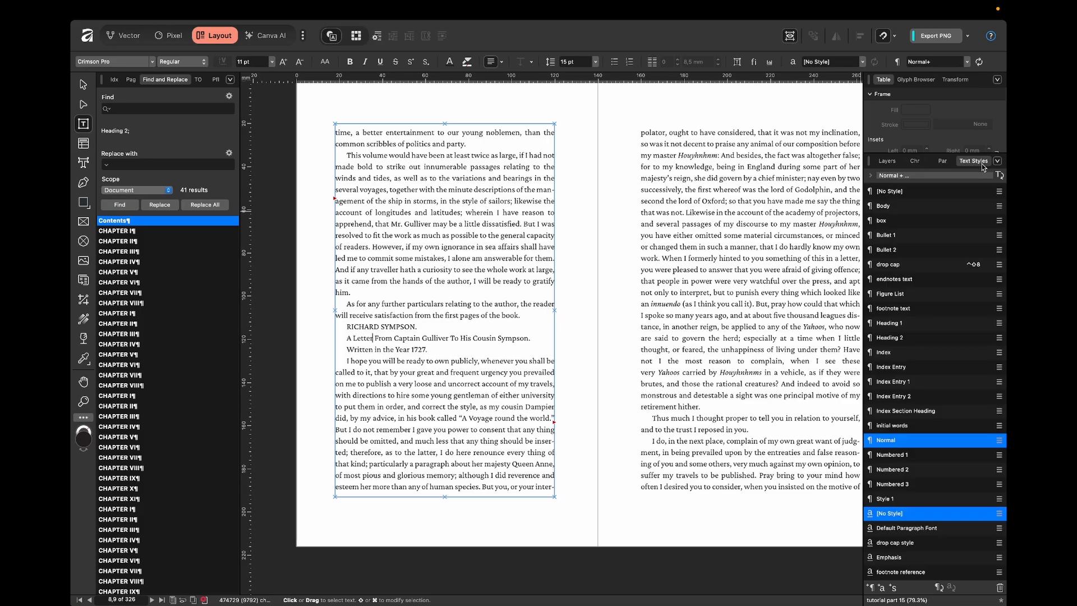
left_click(901, 338)
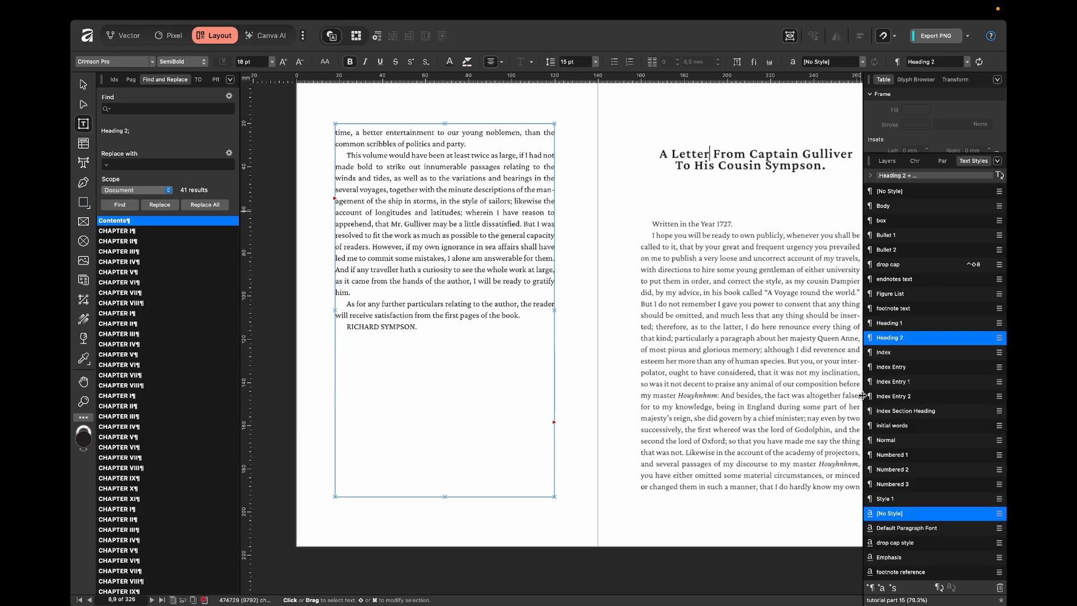
scroll(675, 242, "right", 2)
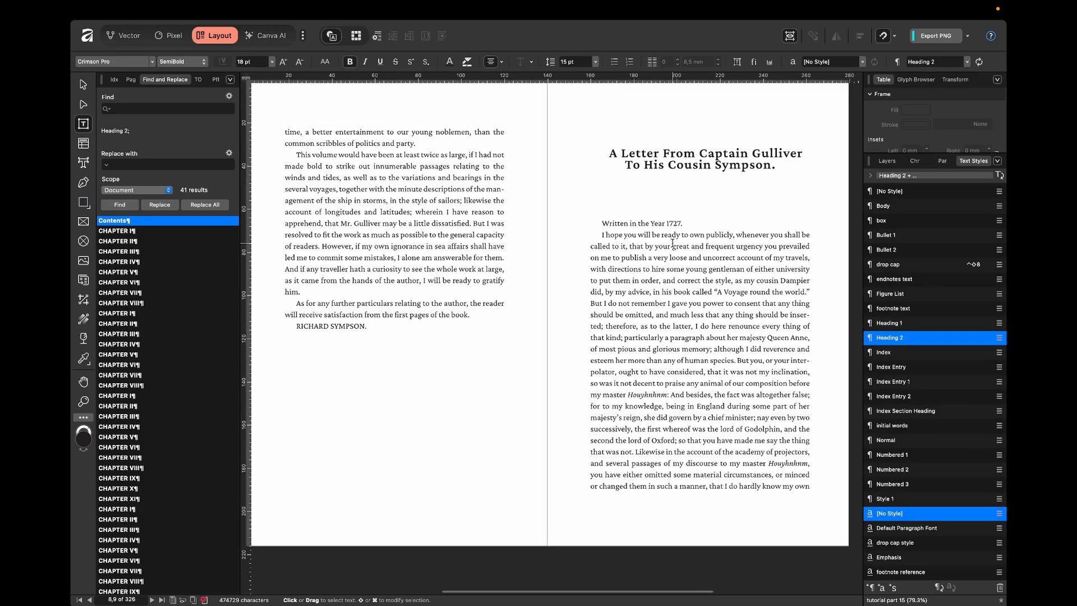
Set the leading of the heading "A Letter From Captain Gulliver" to 22 pt and update the Heading 2 style to match
left_click(946, 163)
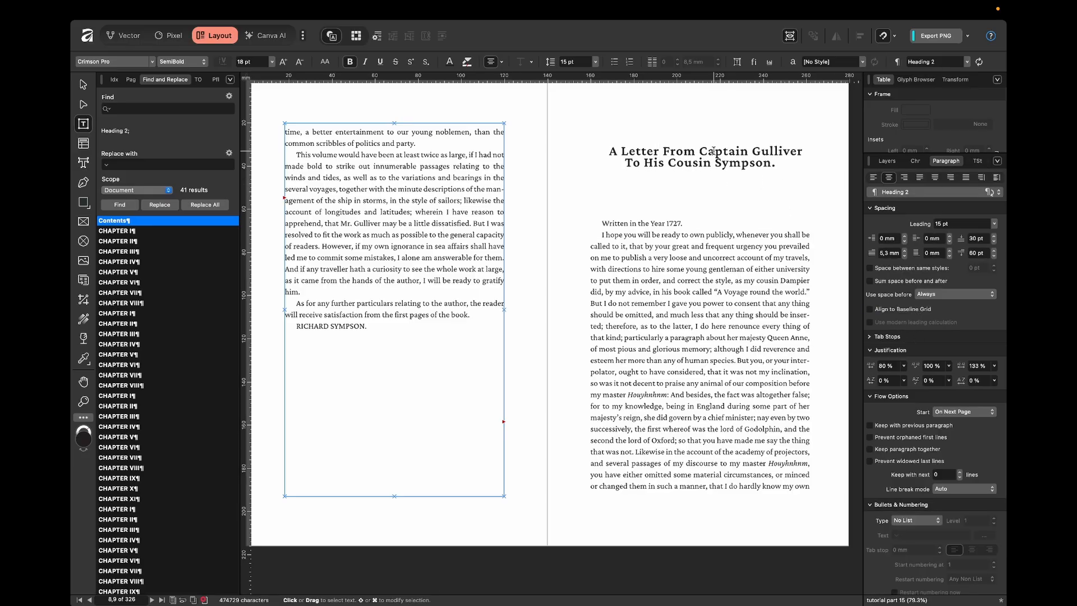
scroll(755, 163, "right", 1)
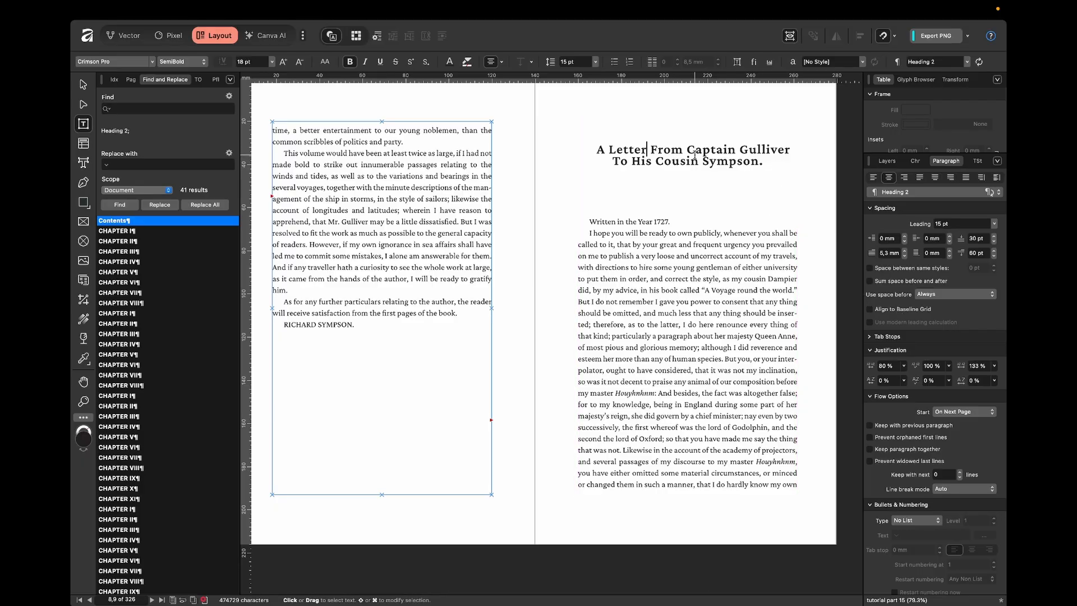
left_click(647, 151)
left_click(915, 161)
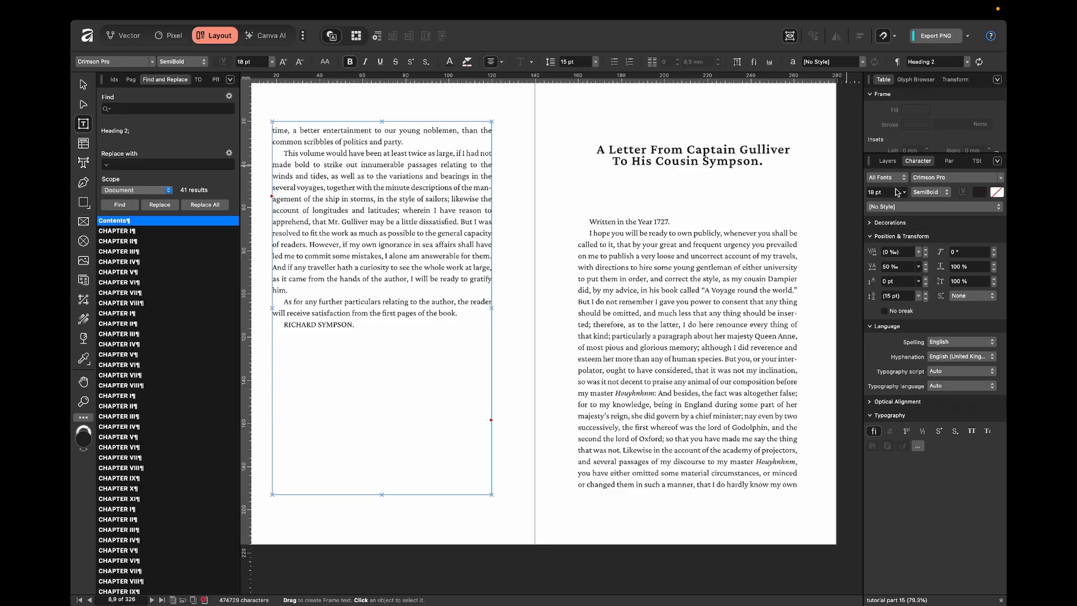
left_click(947, 161)
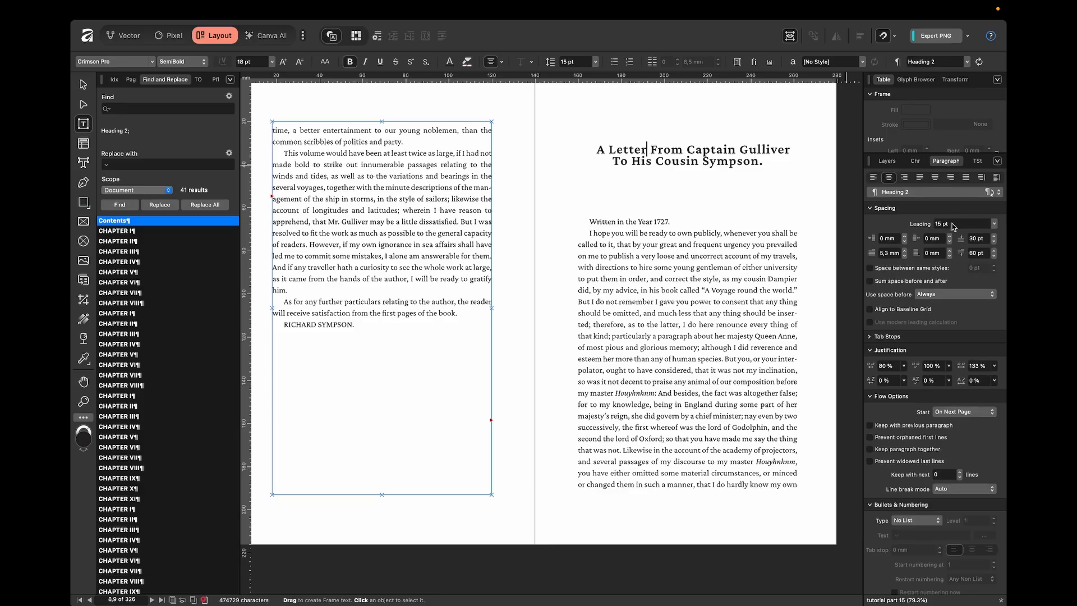
left_click(917, 161)
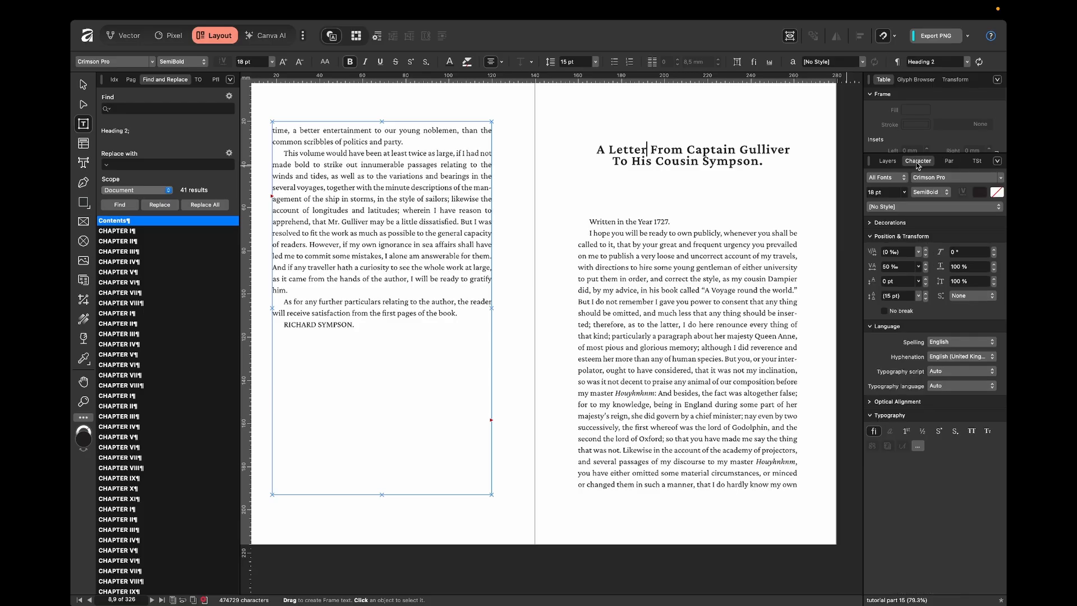
left_click(948, 162)
left_click(957, 224)
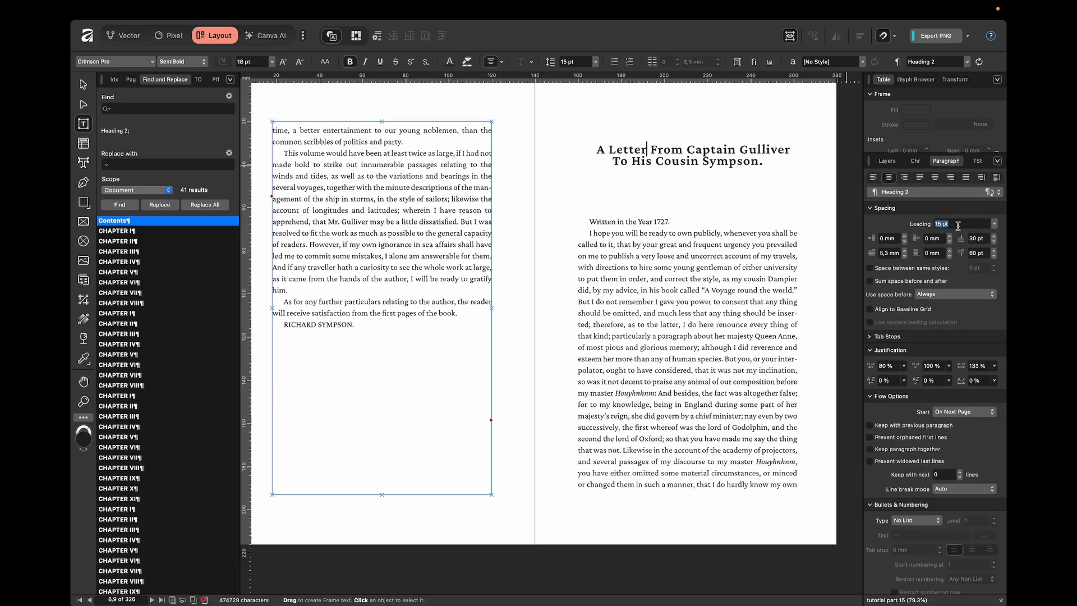
type("18")
key("Return")
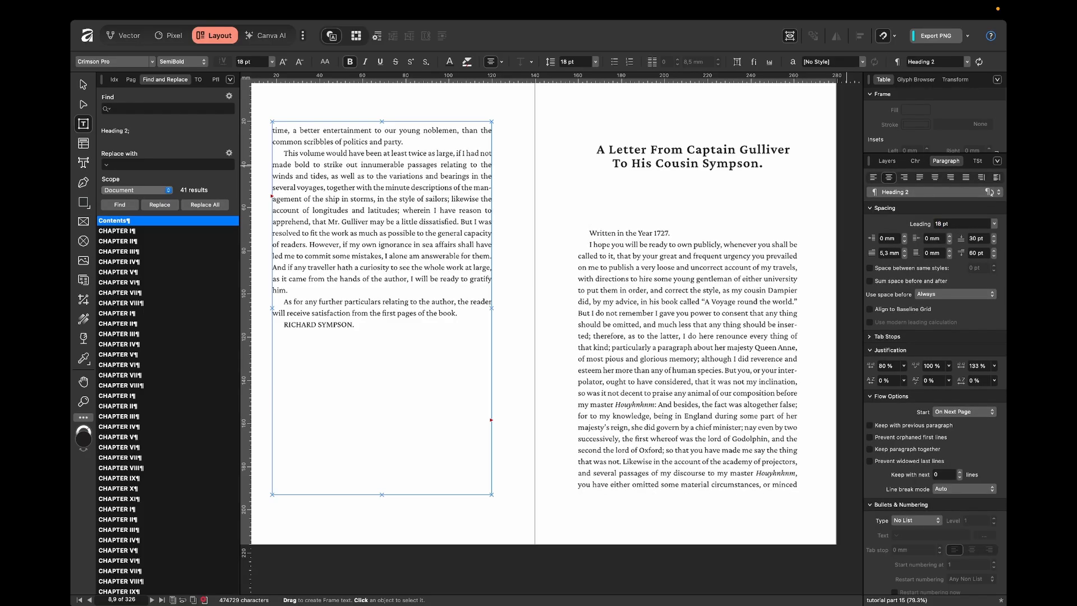
type("22")
key("Return")
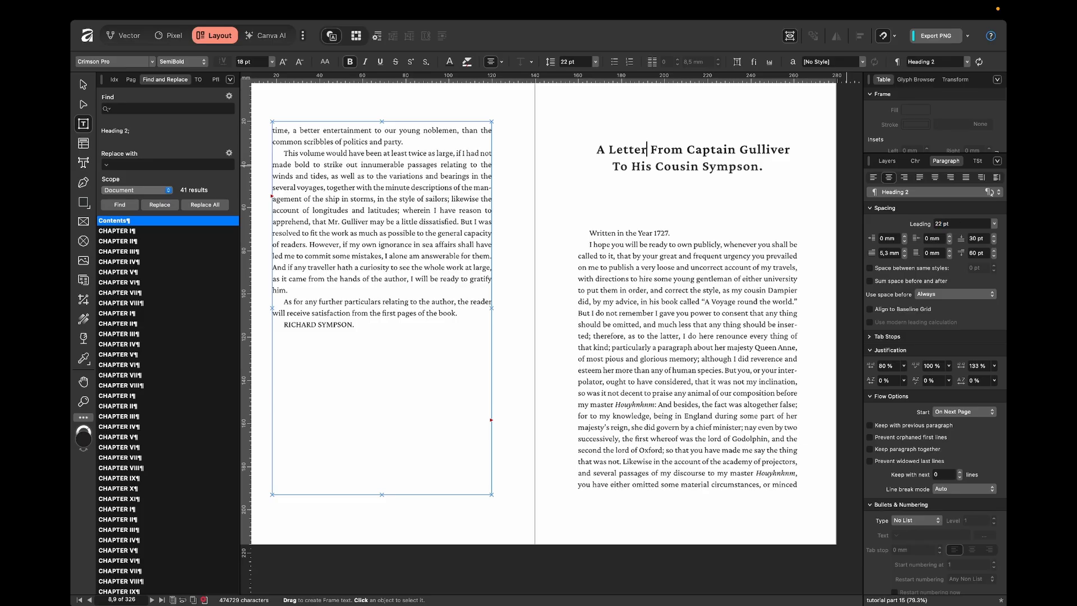
left_click(990, 193)
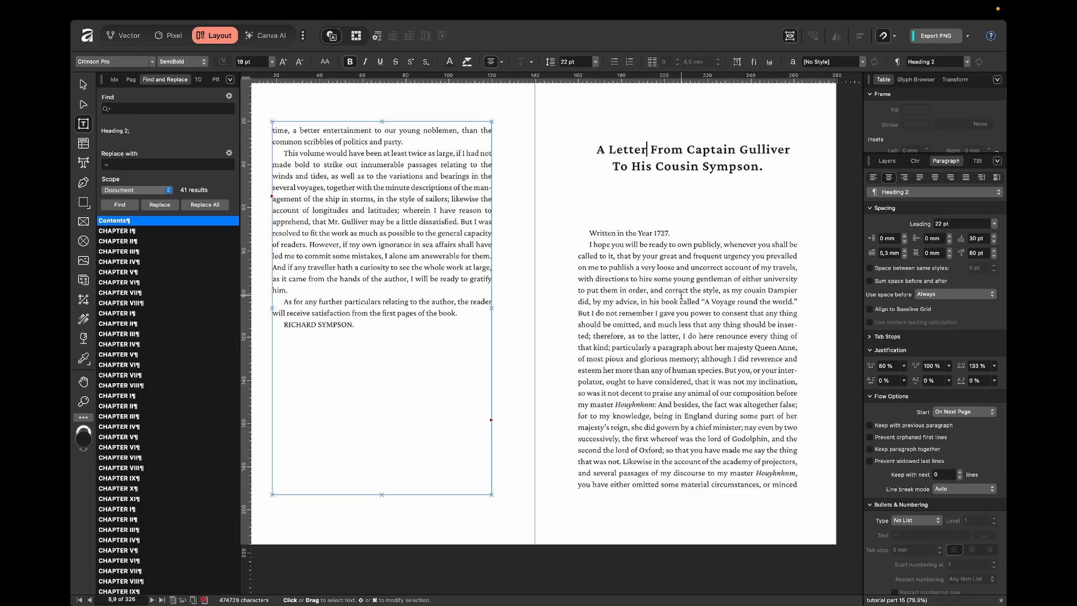
Set the first-line indent of "Written in the Year 1727." and the paragraph below it to 0 mm
scroll(681, 297, "down", 15)
scroll(681, 297, "down", 10)
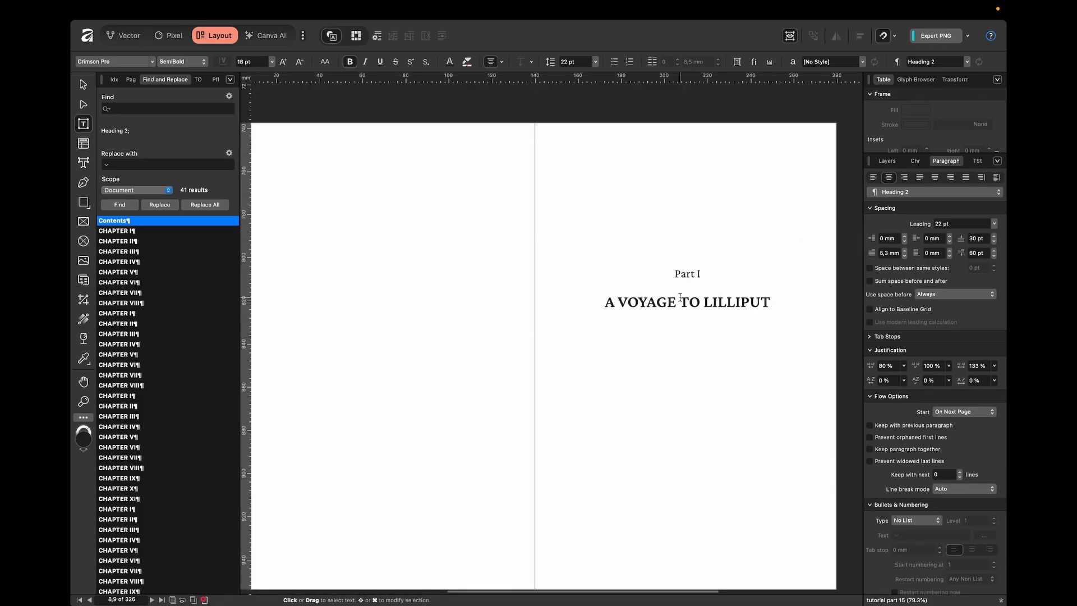
scroll(737, 326, "down", 15)
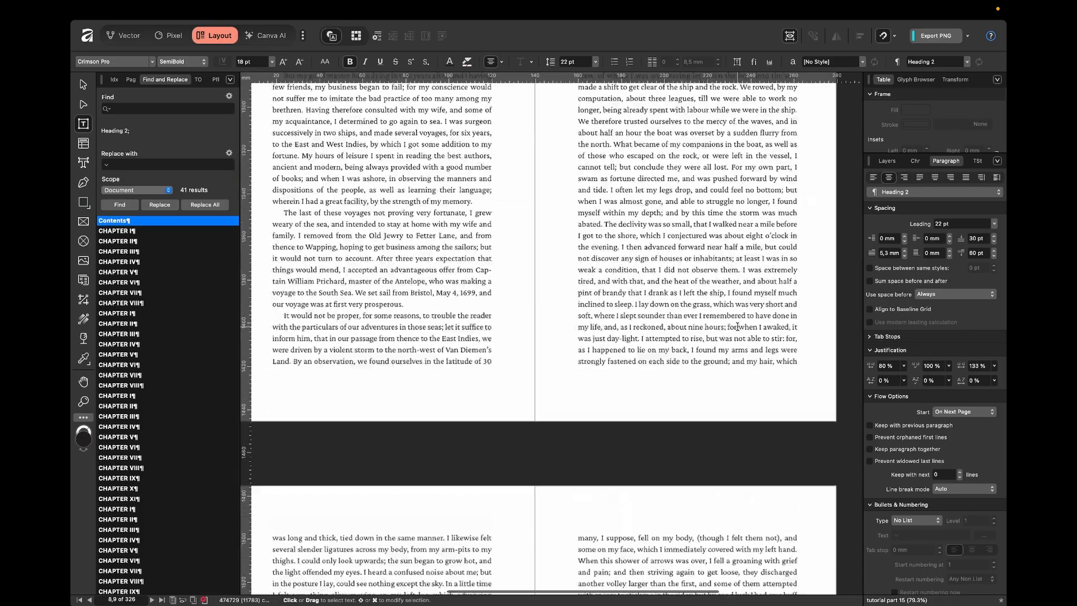
scroll(738, 326, "up", 20)
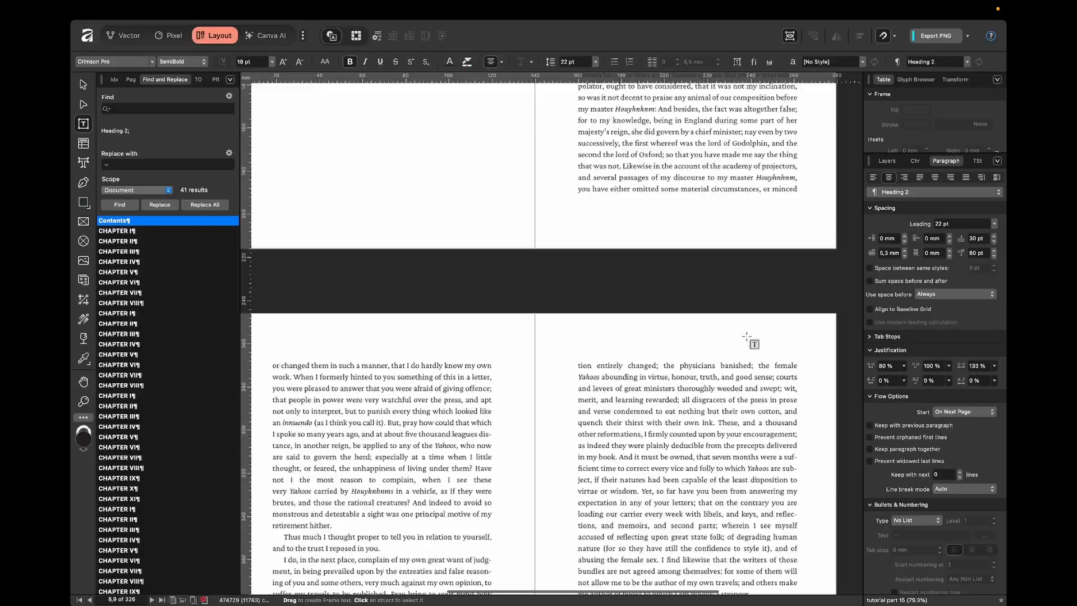
scroll(747, 335, "down", 12)
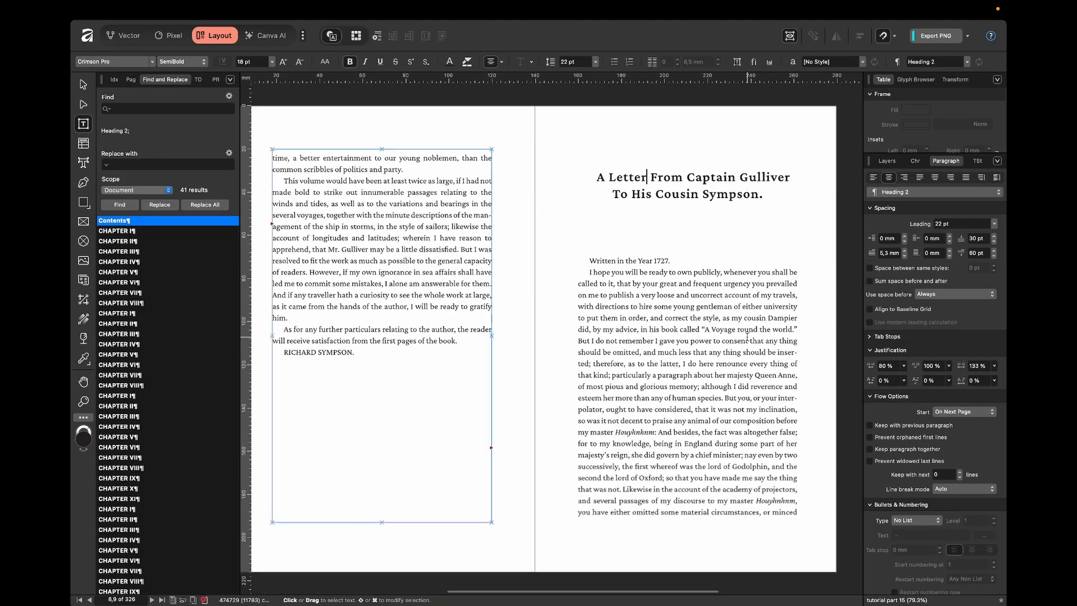
left_click(595, 271)
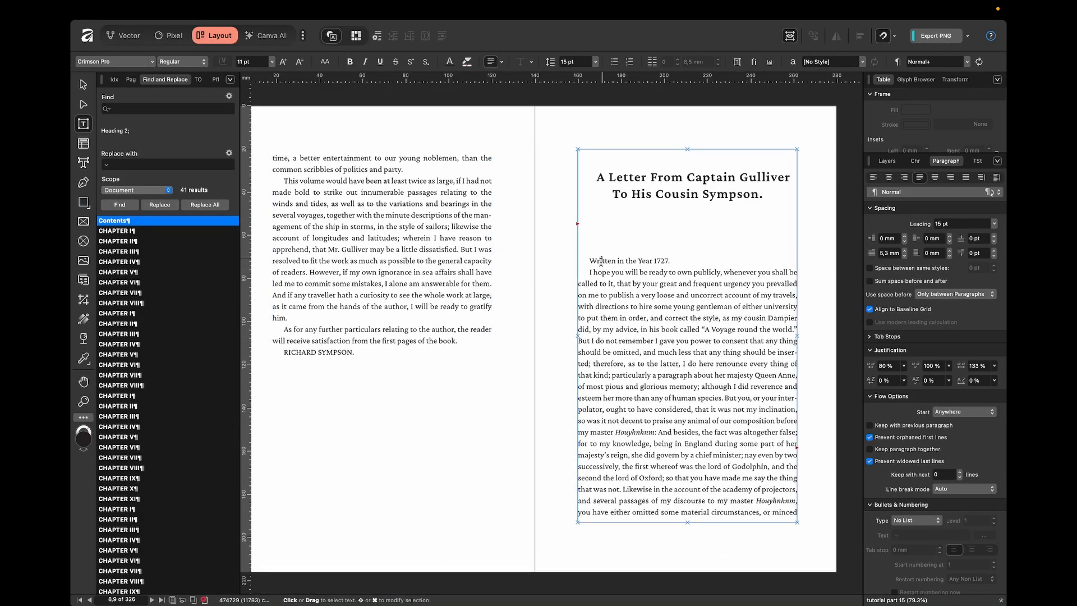
left_click_drag(602, 272, 600, 263)
double_click(890, 253)
type("0")
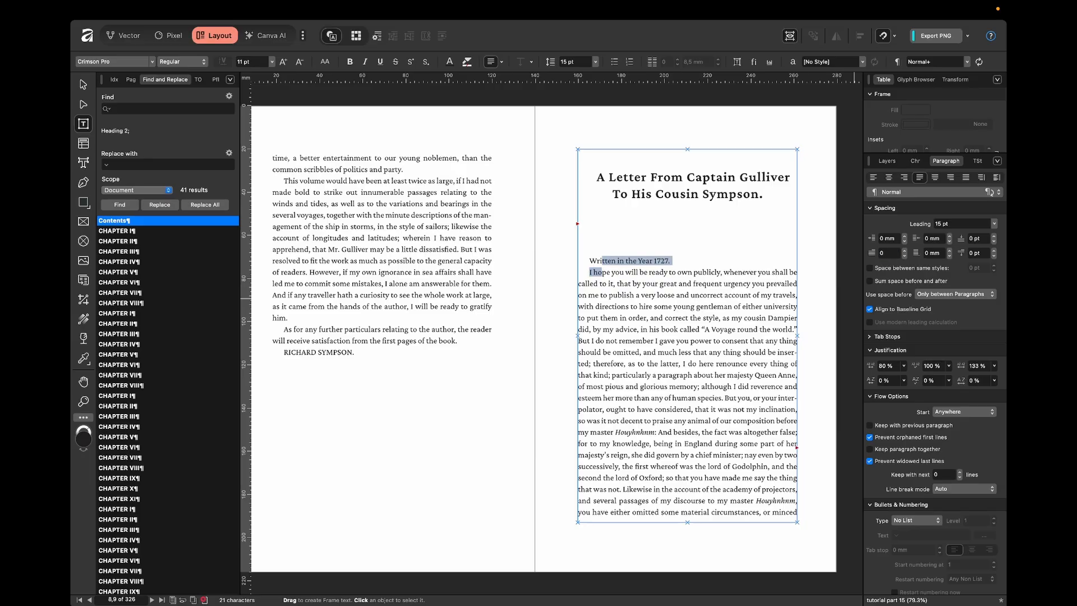
key("Return")
Set the space after the line "Written in the Year 1727." to 1 pt
left_click(676, 263)
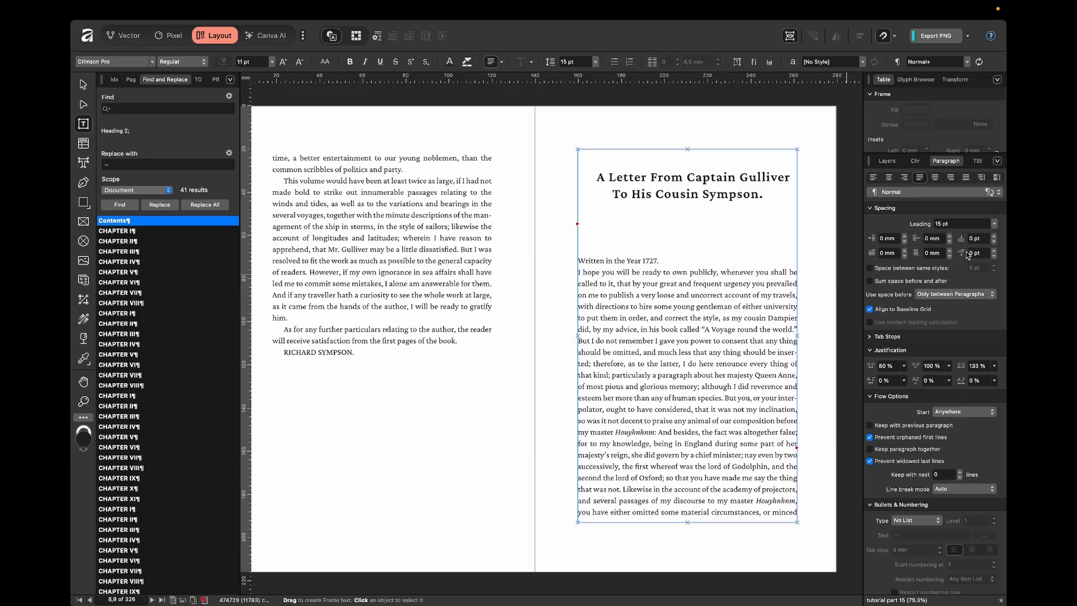
key("Return")
left_click(574, 368)
scroll(575, 368, "left", 2)
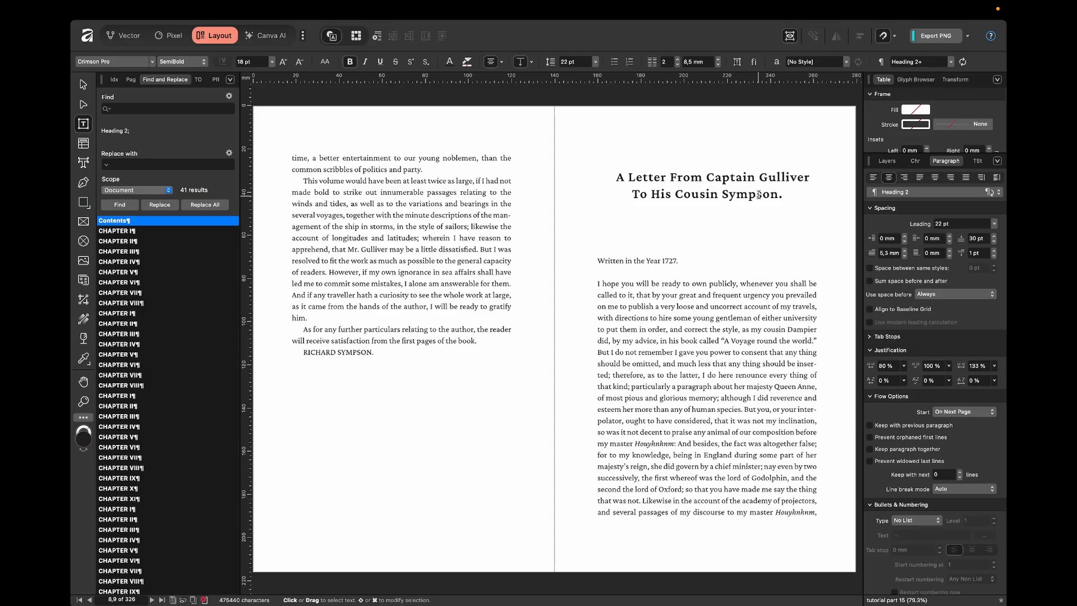
Change "To" to lowercase in the letter heading and delete the full stop after "Sympson"
left_click(641, 197)
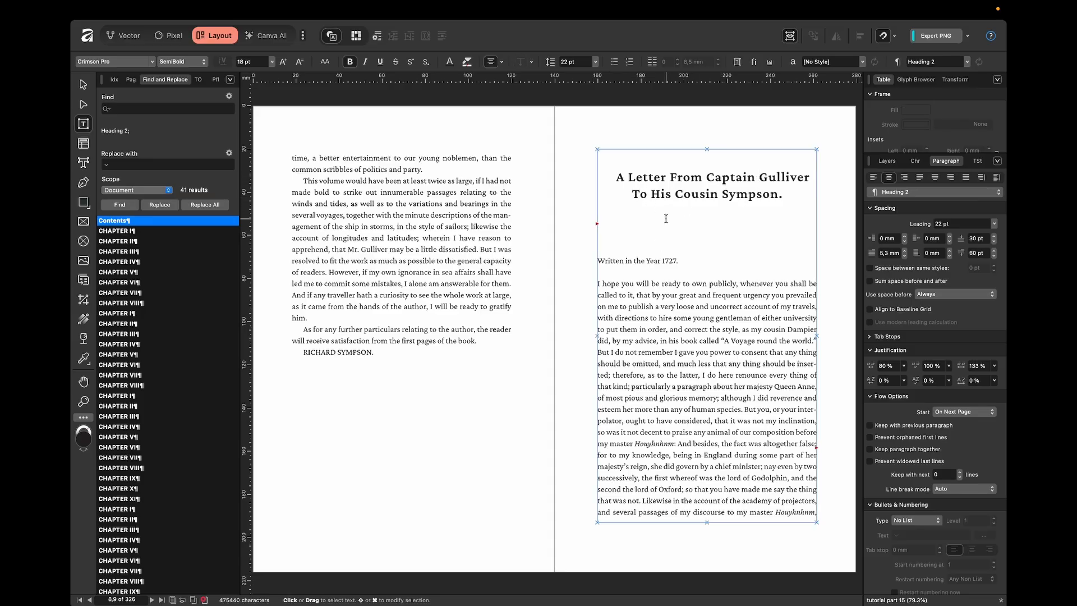
key("BackSpace")
type("t")
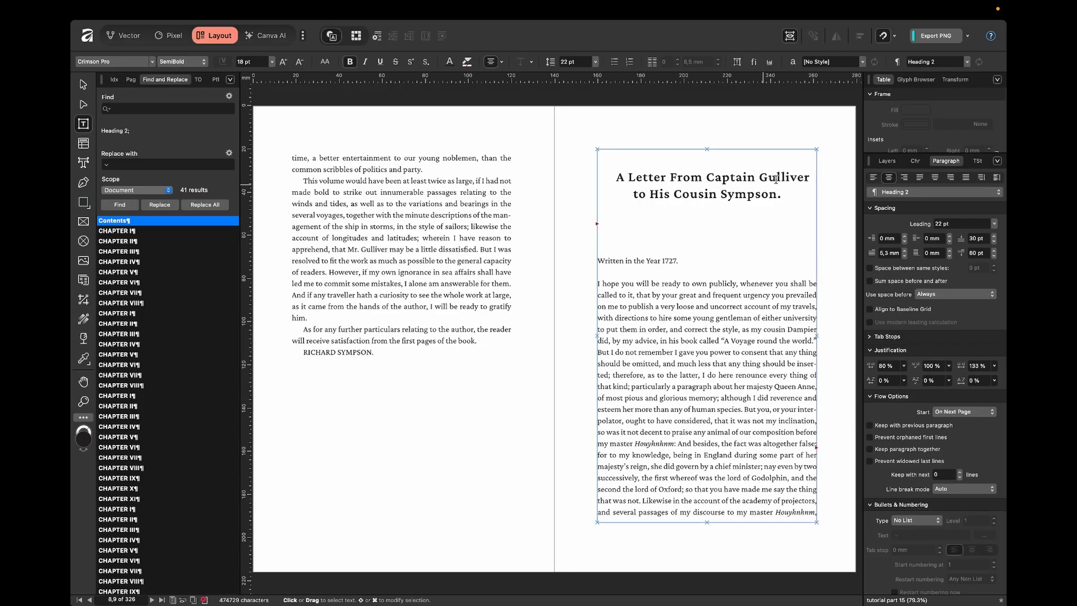
left_click(795, 193)
key("BackSpace")
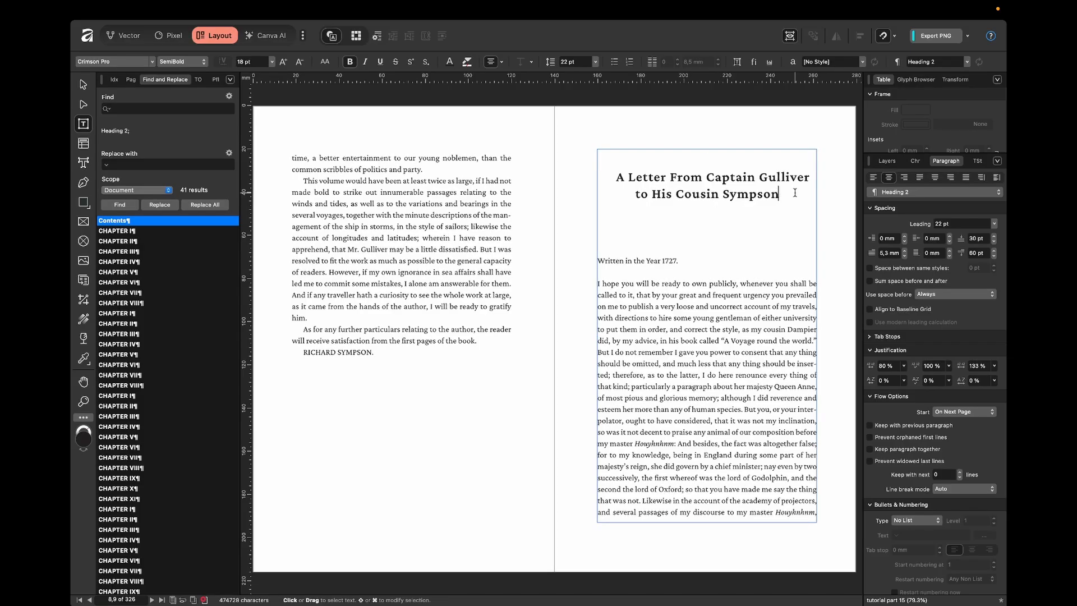
Set the tracking of the whole heading "A Letter From Captain Gulliver to His Cousin Sympson" to 30‰
left_click_drag(781, 197, 609, 179)
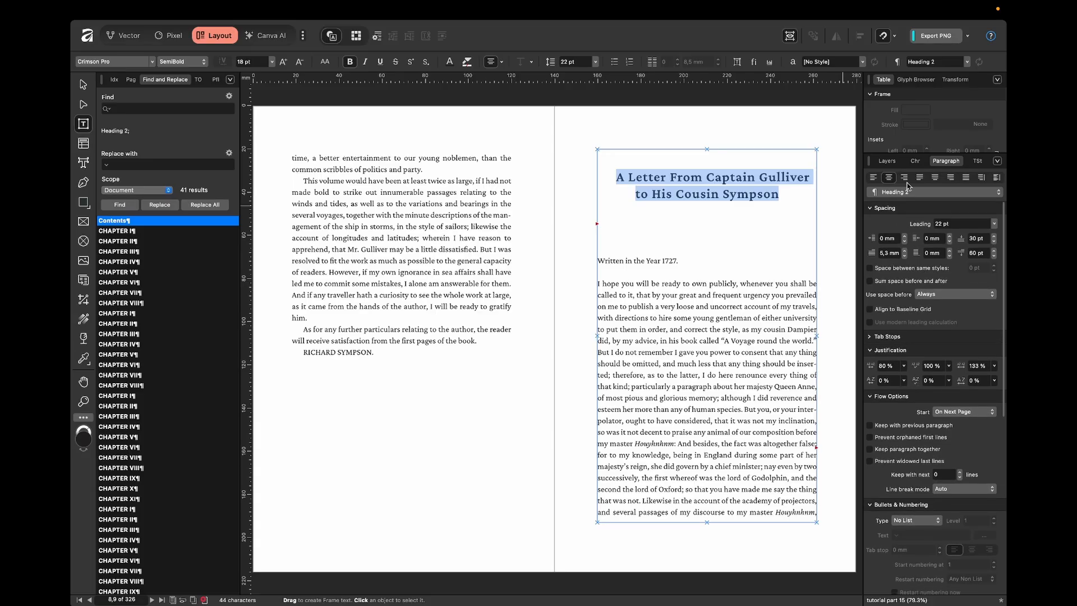
left_click(915, 161)
left_click(898, 265)
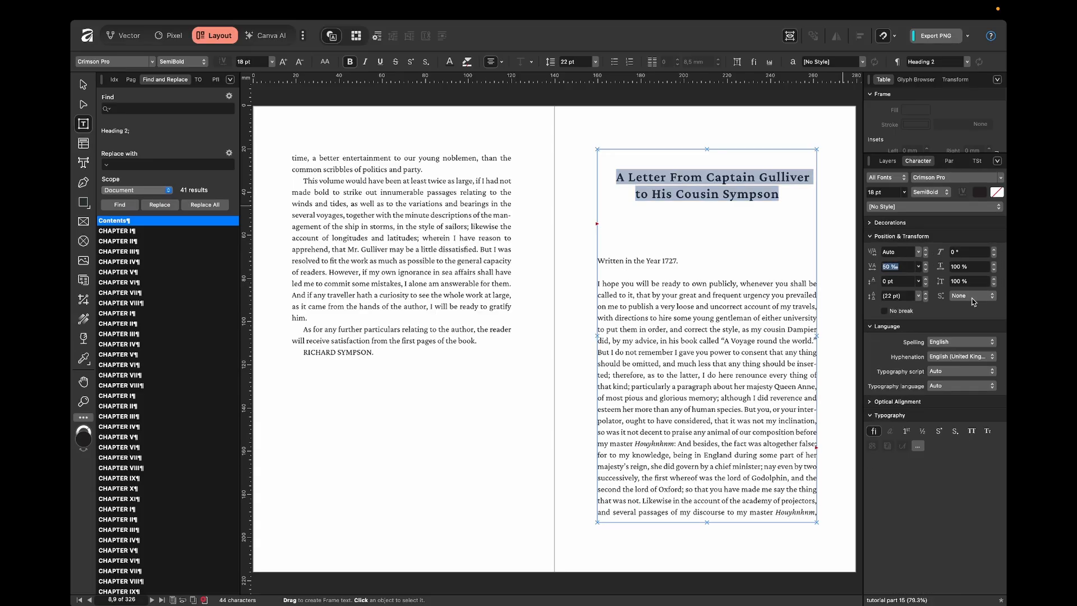
type("30")
key("Return")
Insert a line break after "Gulliver" in the heading so "to His Cousin Sympson" starts on the second line
left_click(832, 211)
left_click(807, 178)
key("Left")
key("shift+Return")
left_click(850, 223)
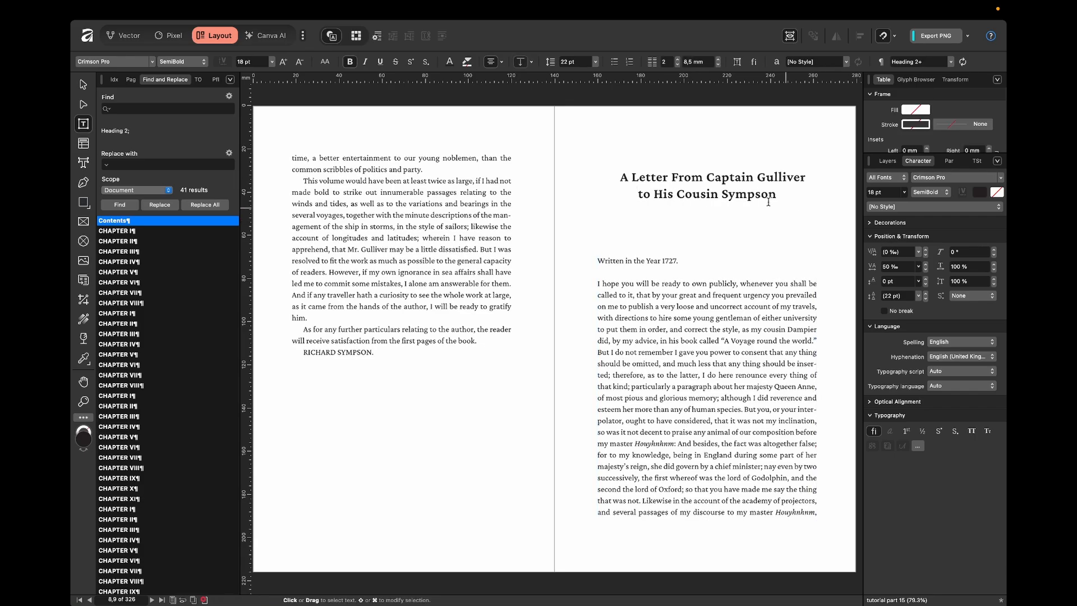
Examine the finished letter heading and its tracking, and review the letter's pages up to its closing date line
scroll(796, 216, "up", 13)
scroll(714, 380, "down", 1)
scroll(714, 381, "down", 10)
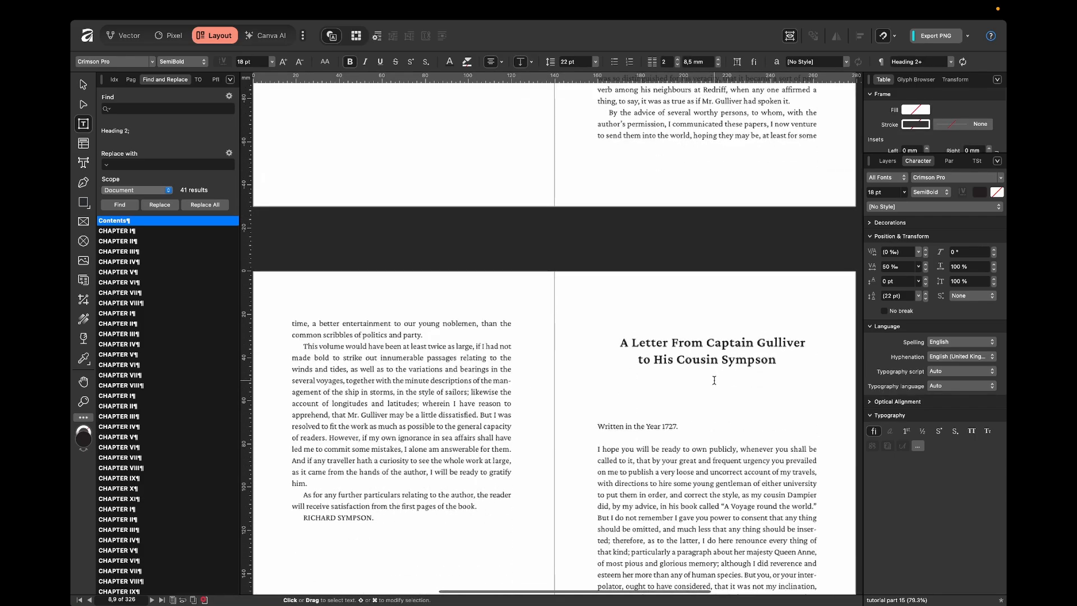
left_click(728, 361)
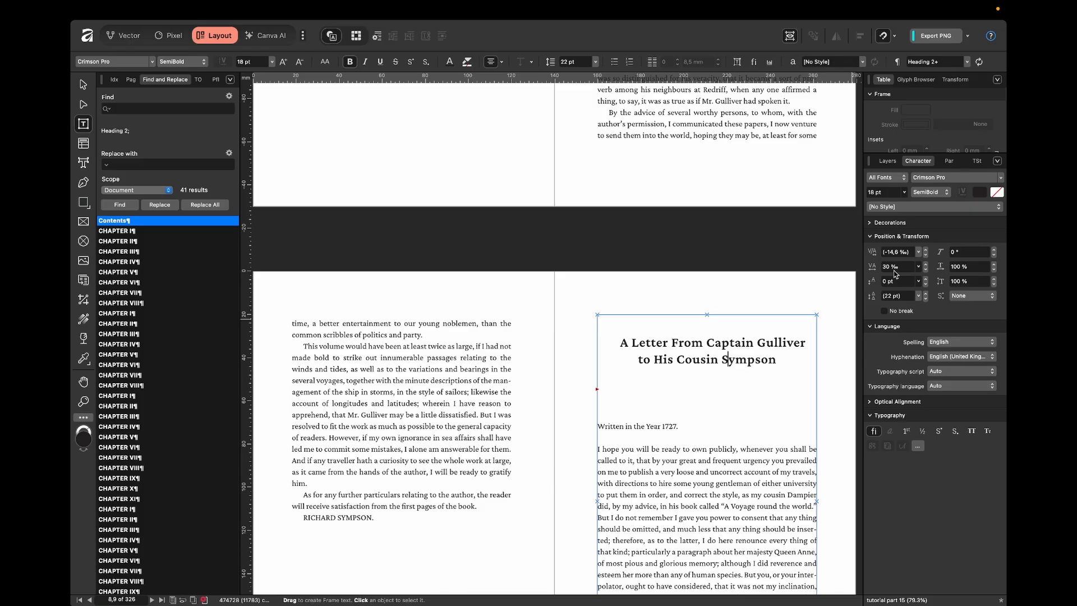
left_click(842, 386)
scroll(750, 371, "down", 6)
scroll(752, 374, "up", 3)
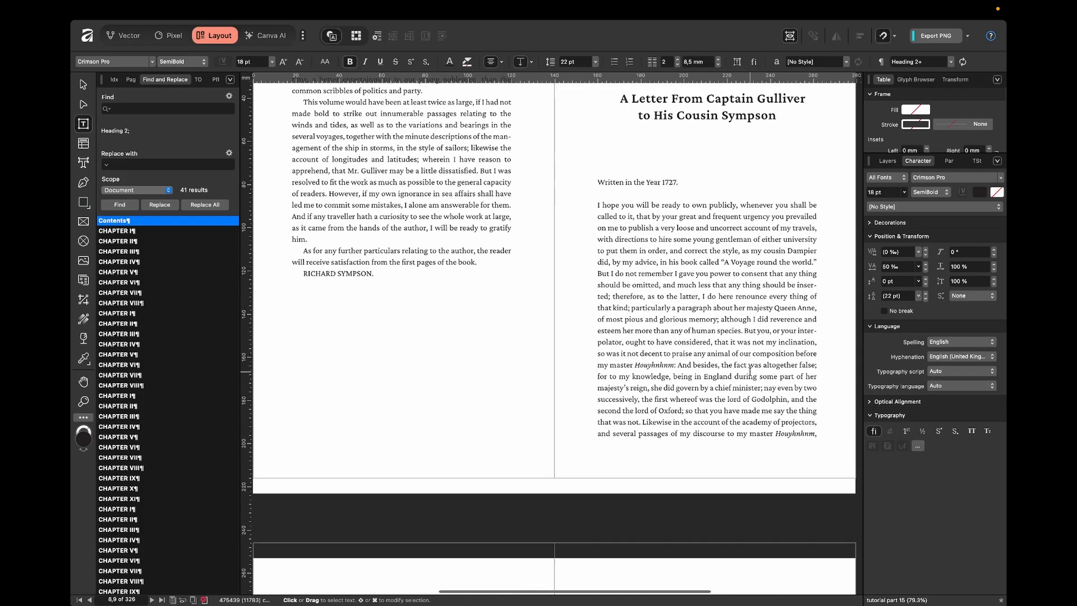
scroll(623, 322, "down", 10)
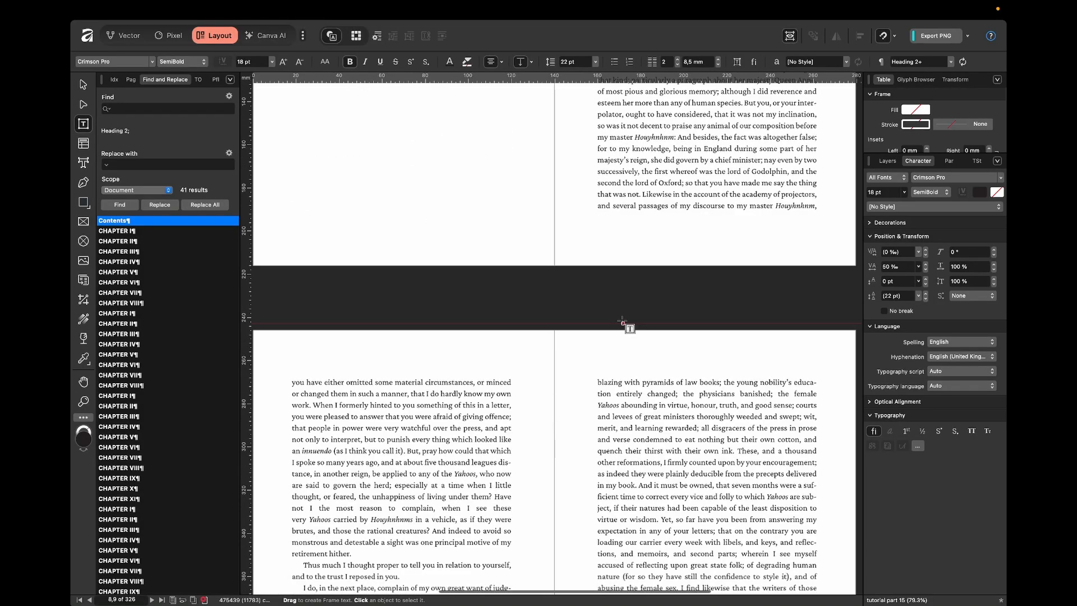
scroll(472, 318, "down", 7)
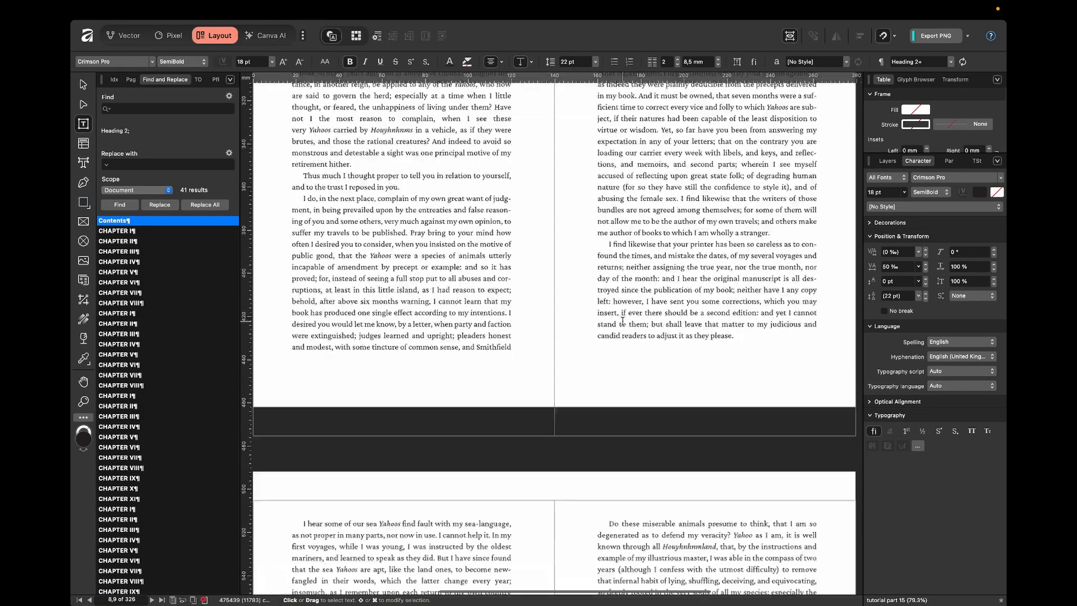
scroll(472, 317, "down", 2)
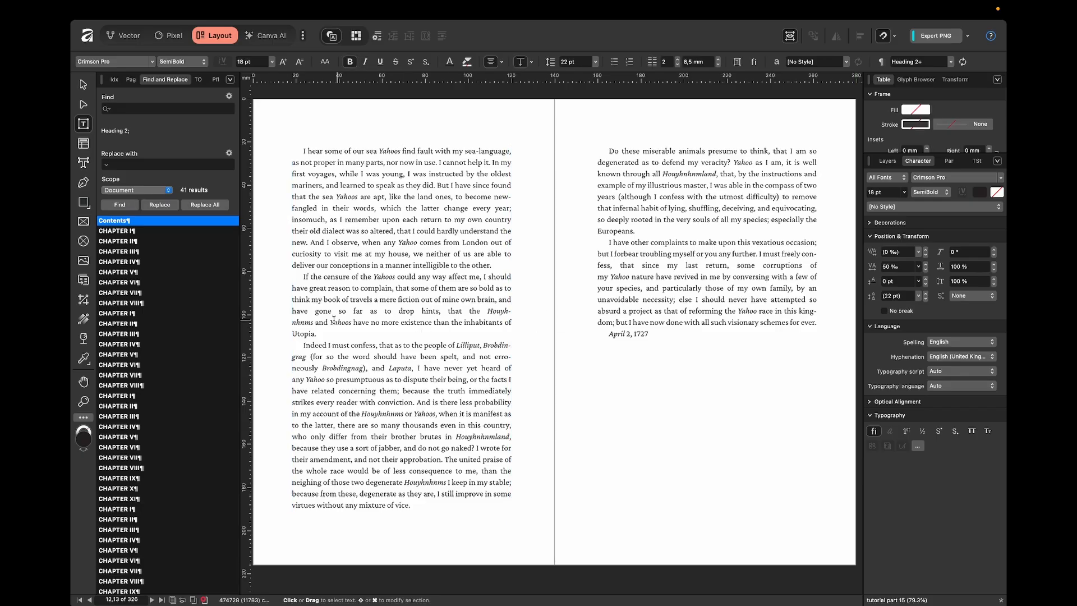
Tighten the tracking of the last three lines of the "If the censure of the Yahoos" paragraph, ending "Utopia.", to -21‰
scroll(337, 322, "up", 5)
scroll(378, 321, "left", 2)
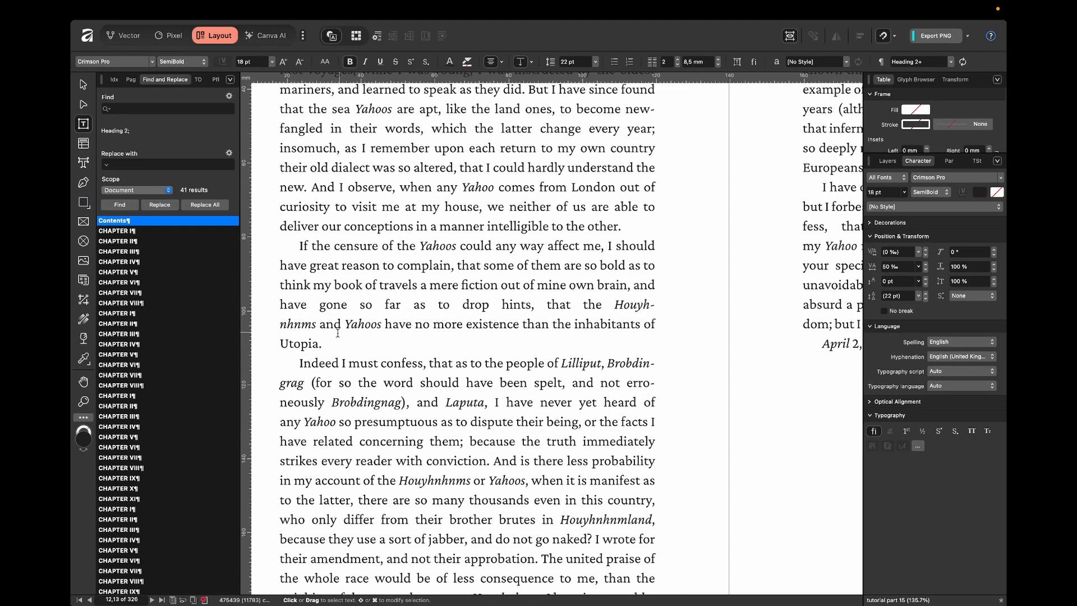
left_click_drag(330, 344, 273, 308)
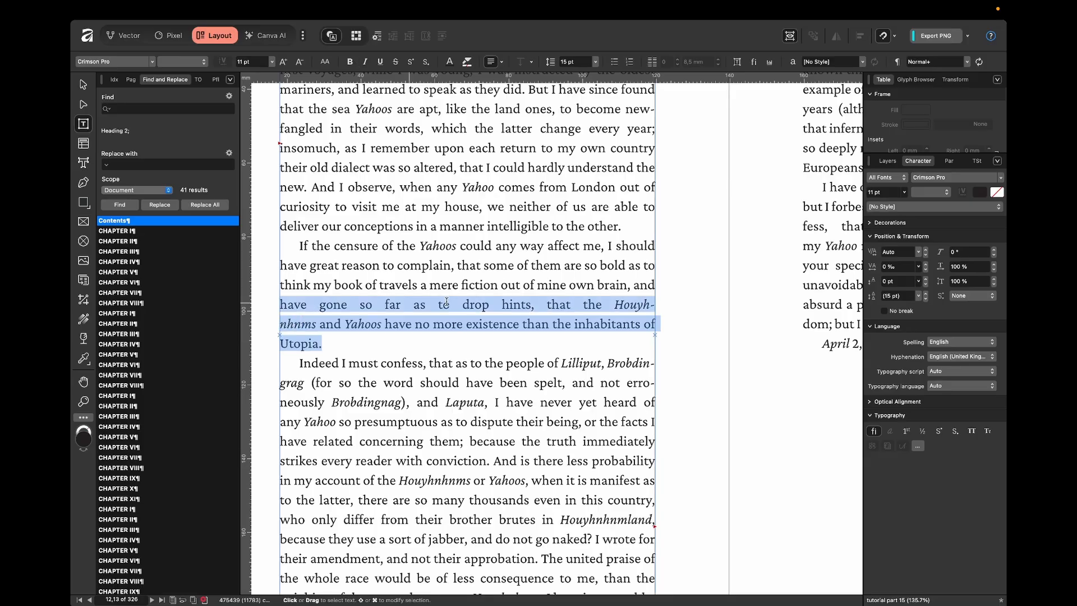
left_click(901, 266)
left_click(948, 162)
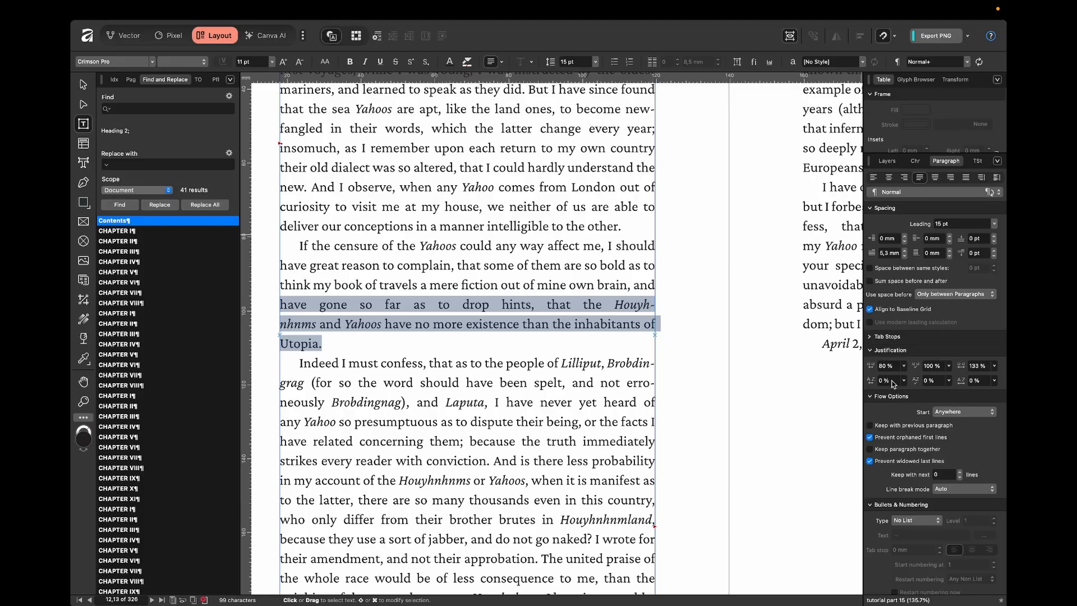
scroll(891, 370, "down", 2)
scroll(894, 373, "up", 10)
scroll(892, 380, "down", 2)
left_click(915, 161)
scroll(897, 267, "down", 1)
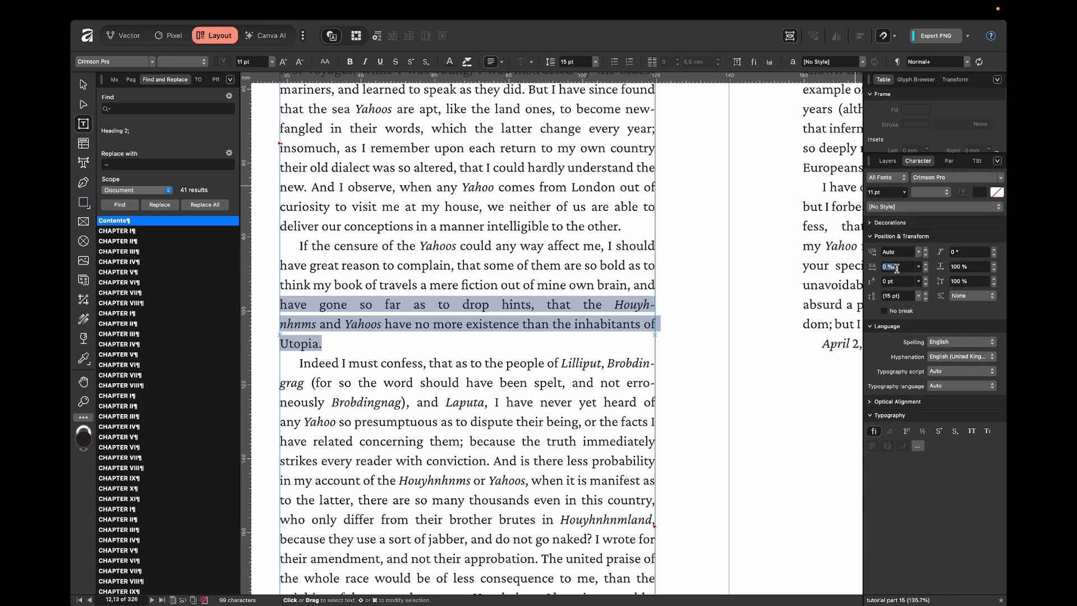
key("Down")
key("Down")
key("Down")
key("Down")
key("Down")
key("Down")
key("Down")
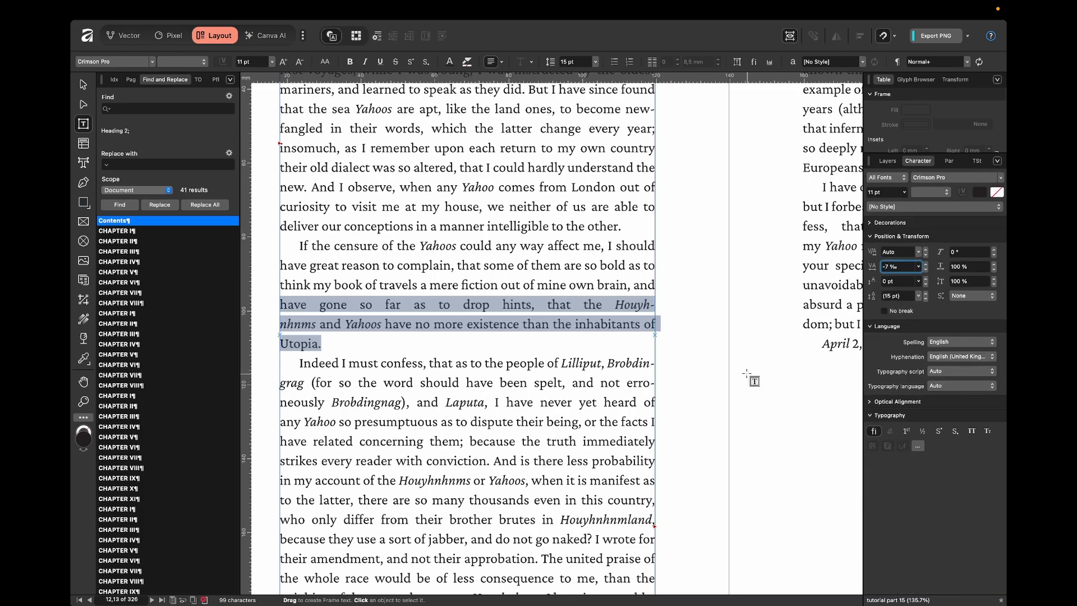
key("Down")
key("Down")
key("Down")
key("Down")
key("Down")
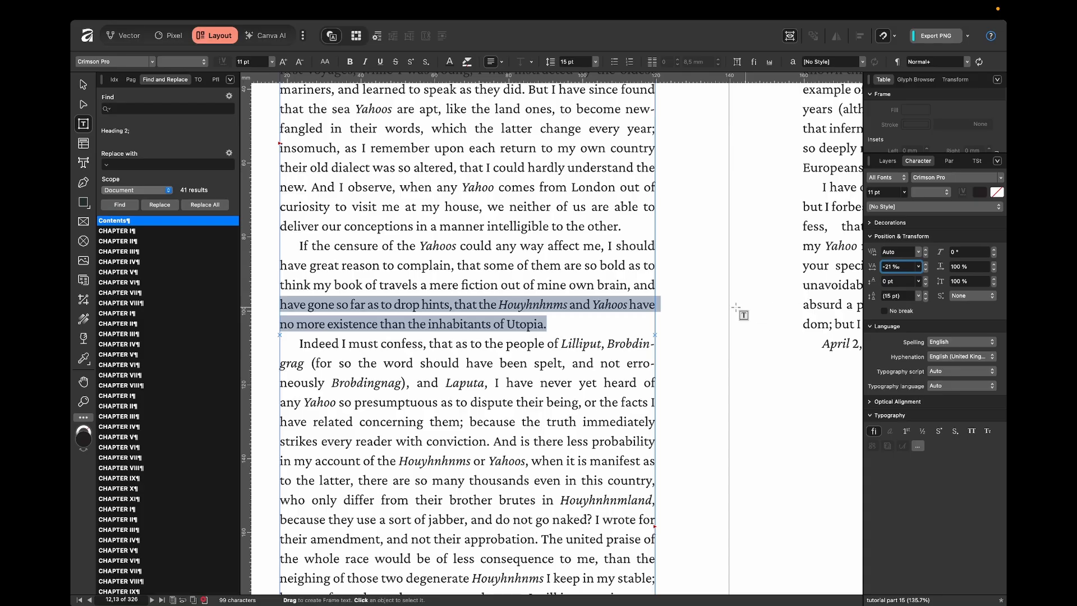
left_click(702, 315)
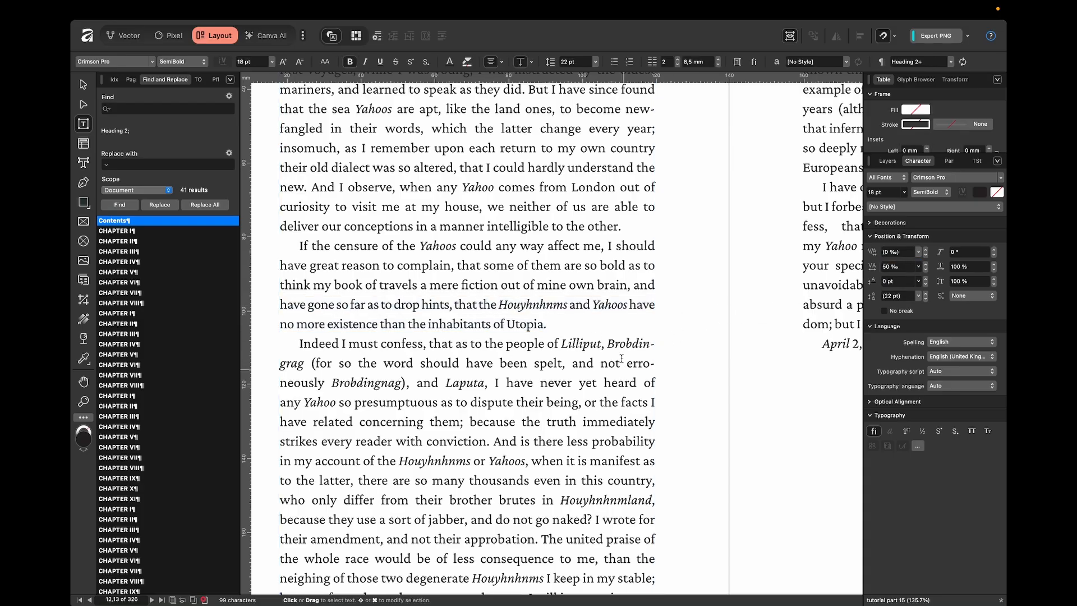
key("super+0")
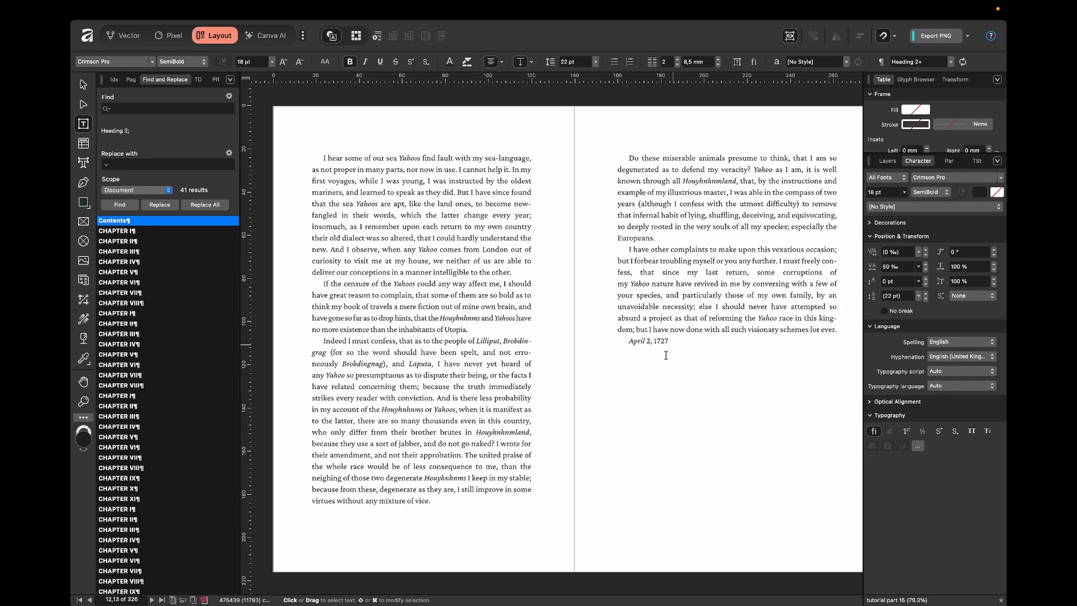
Set the space after the letter's last body paragraph, just before the "April 2, 1727" date line, to 1 pt
left_click(615, 360)
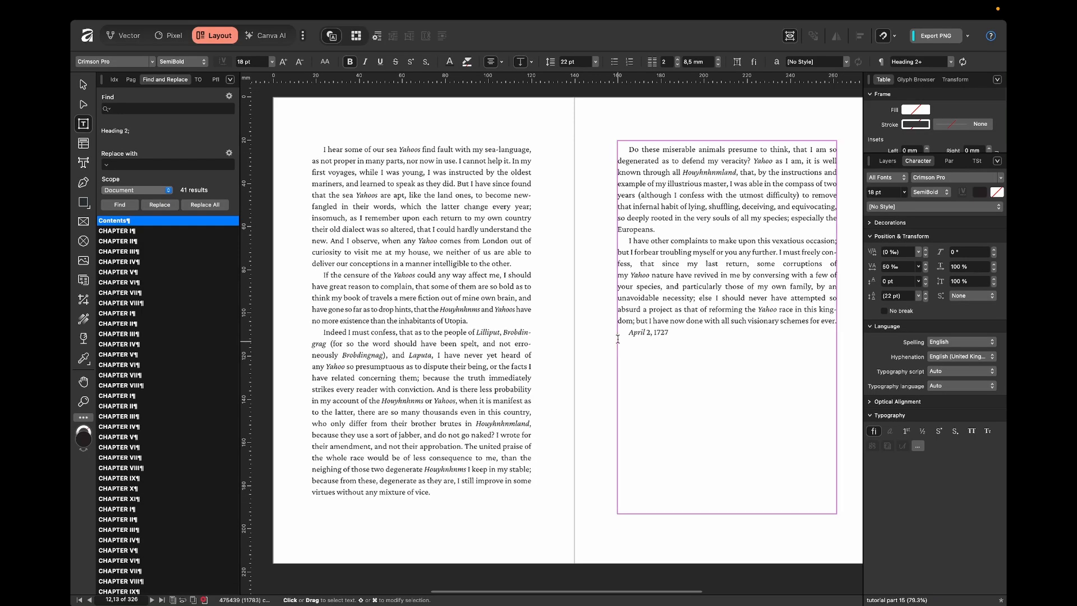
key("Escape")
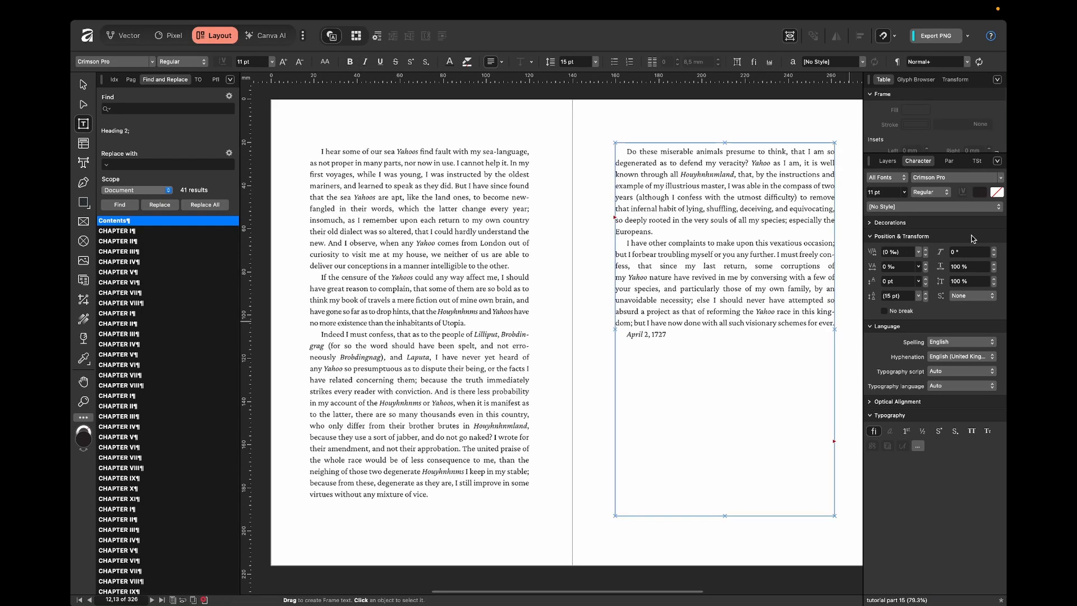
left_click(948, 161)
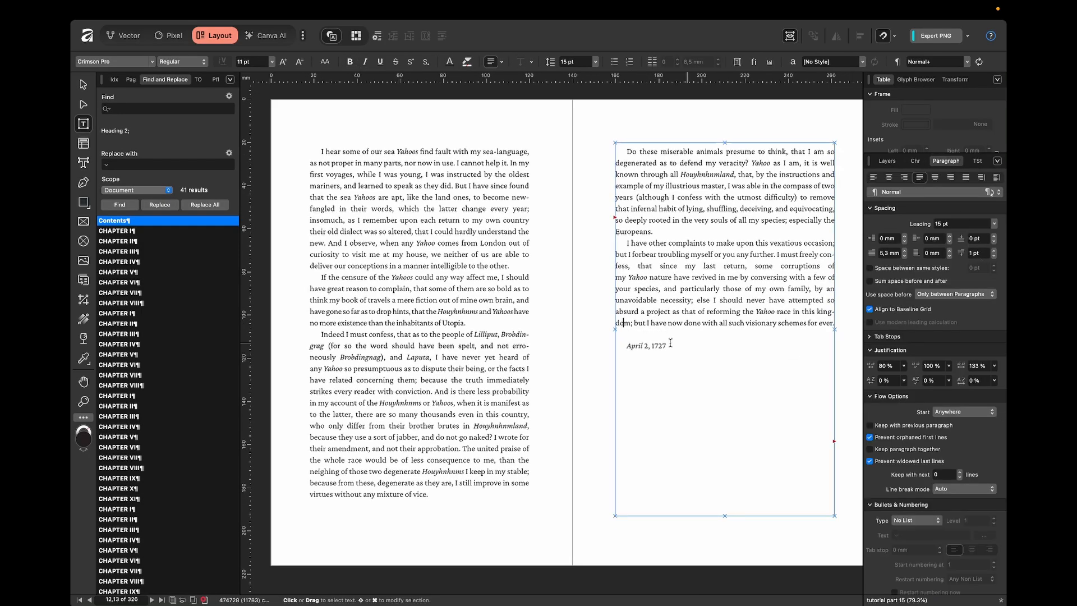
left_click(561, 337)
Add space after the "As for any further particulars" paragraph to separate it from the signature line on the page before the letter
scroll(565, 332, "up", 10)
scroll(565, 331, "up", 8)
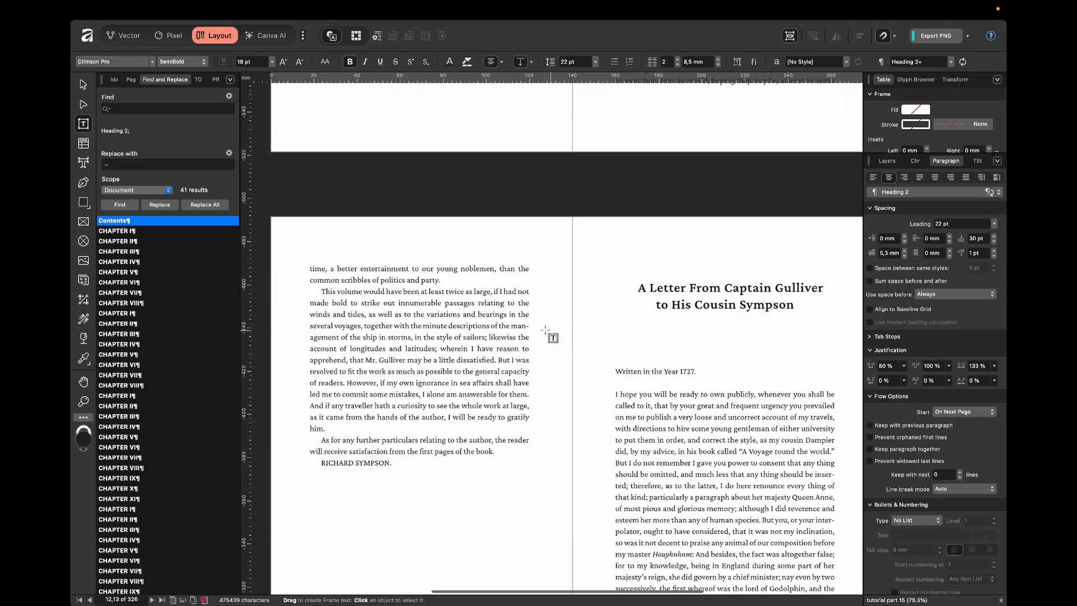
scroll(543, 332, "down", 1)
left_click(439, 425)
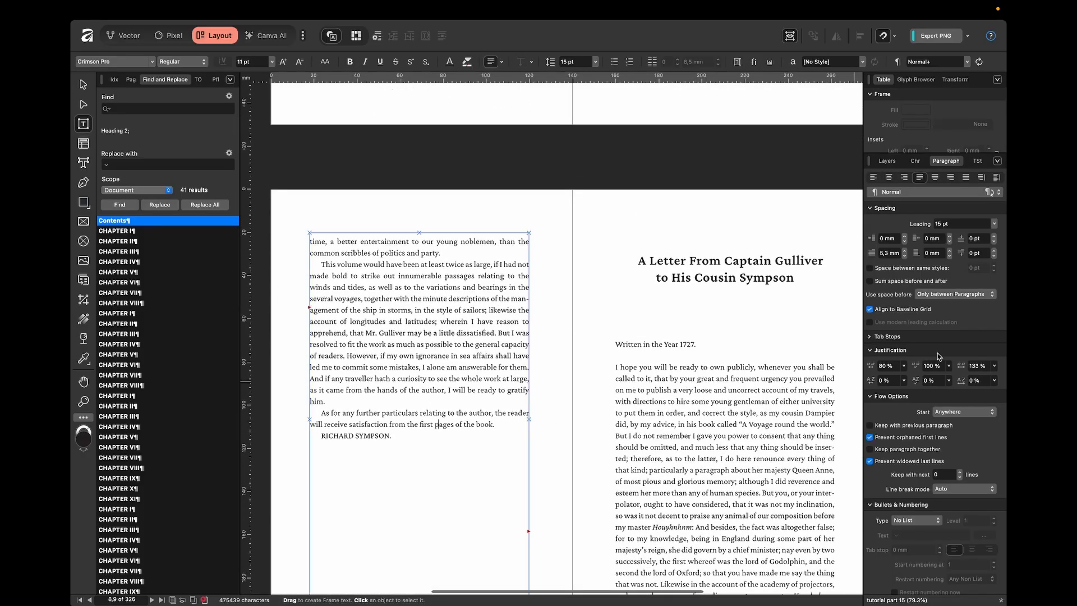
left_click(994, 250)
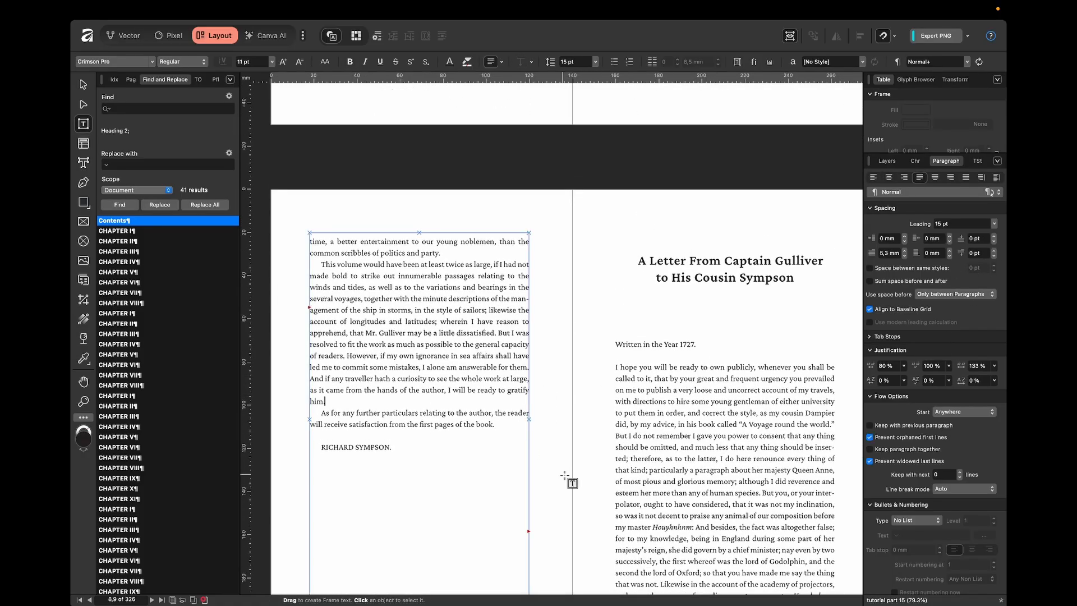
scroll(568, 478, "down", 2)
left_click(566, 477)
Disable the drop cap on the summary paragraph under the first CHAPTER I heading in Part I
scroll(566, 476, "down", 8)
scroll(566, 476, "down", 20)
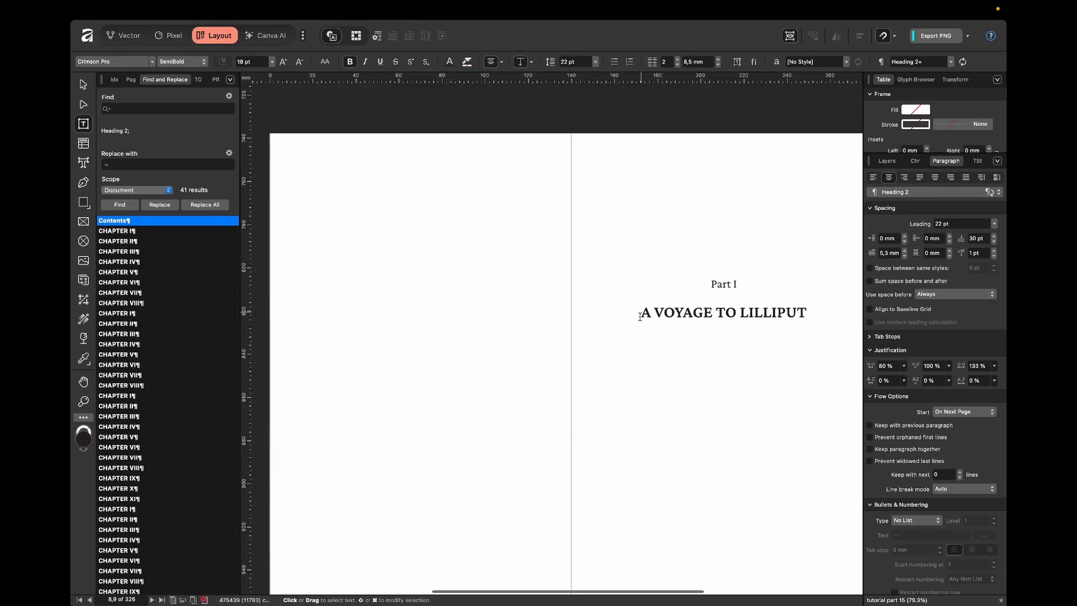
scroll(668, 315, "down", 1)
scroll(646, 331, "down", 14)
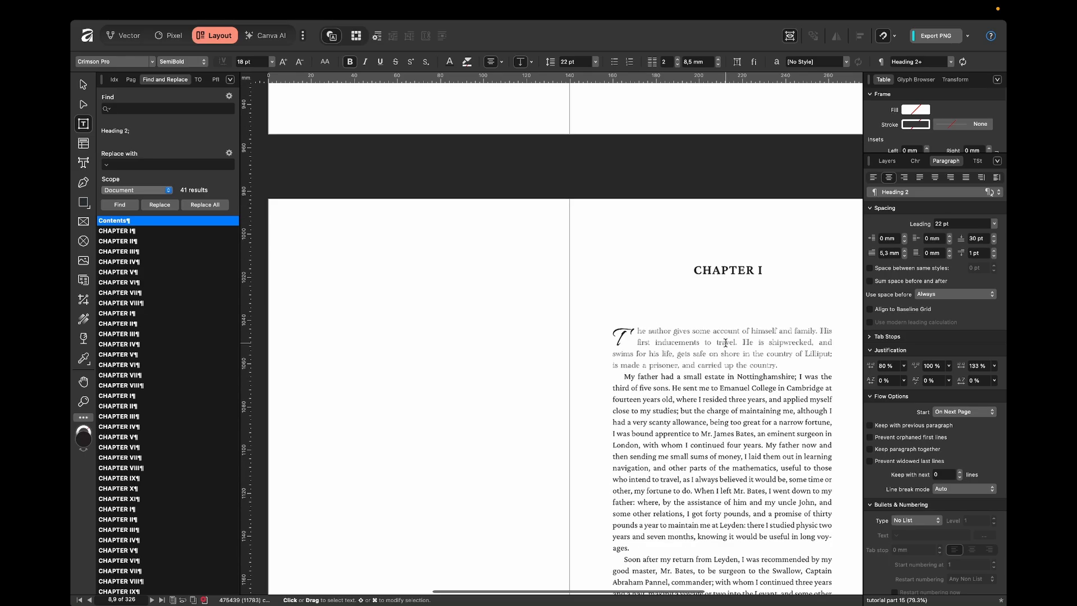
scroll(725, 342, "up", 3)
left_click(713, 303)
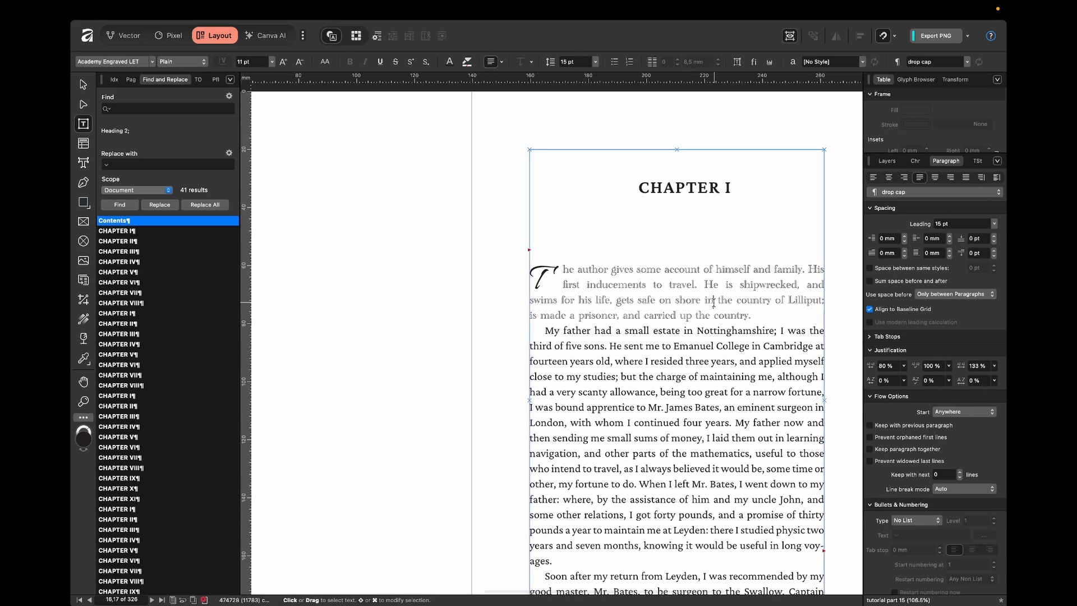
scroll(713, 303, "down", 2)
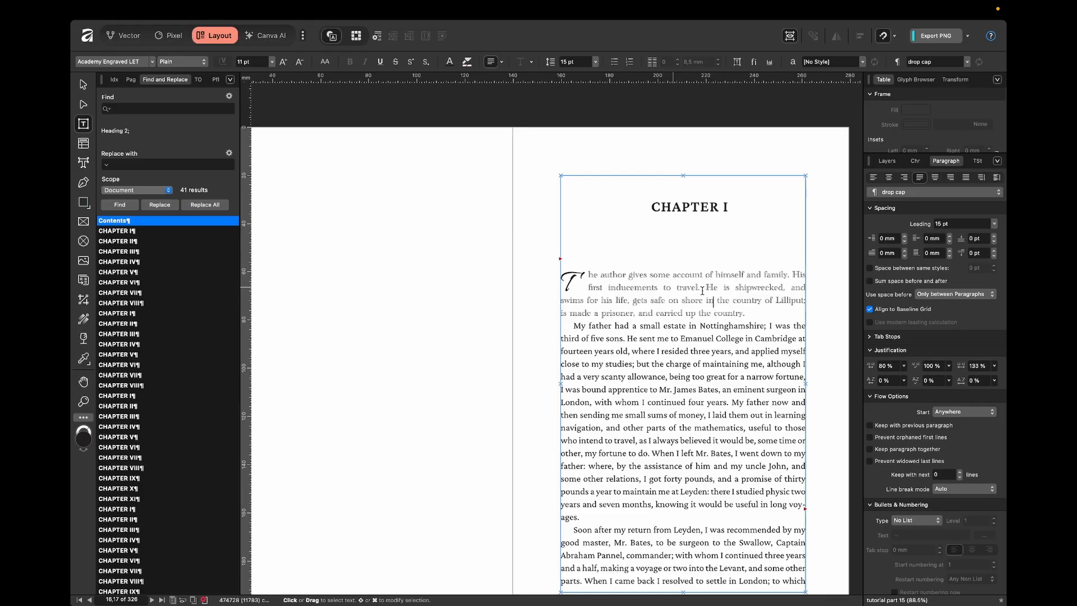
left_click_drag(756, 314, 553, 279)
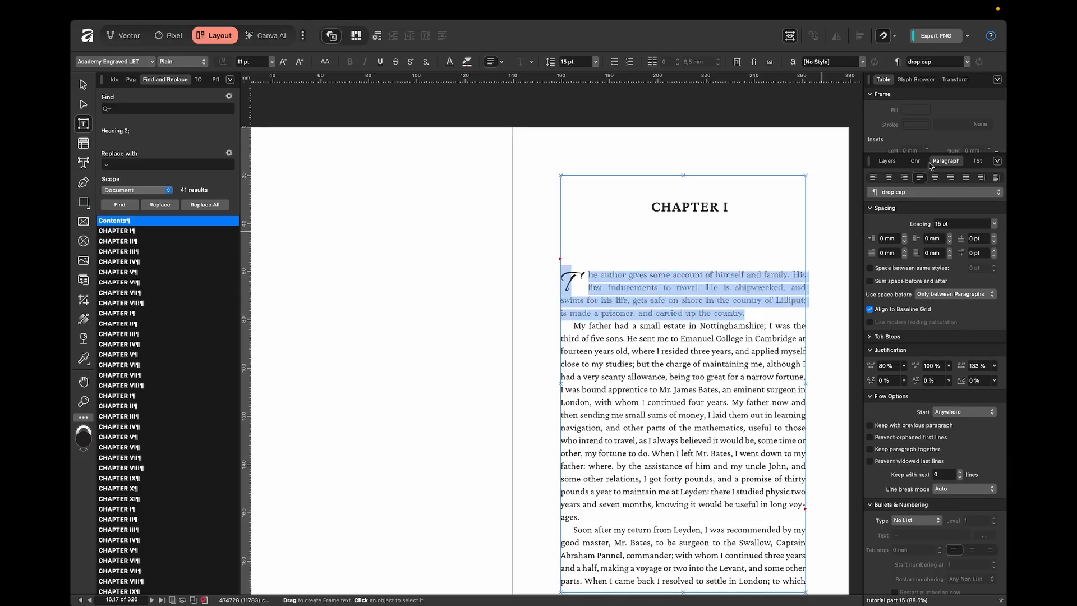
scroll(918, 352, "down", 10)
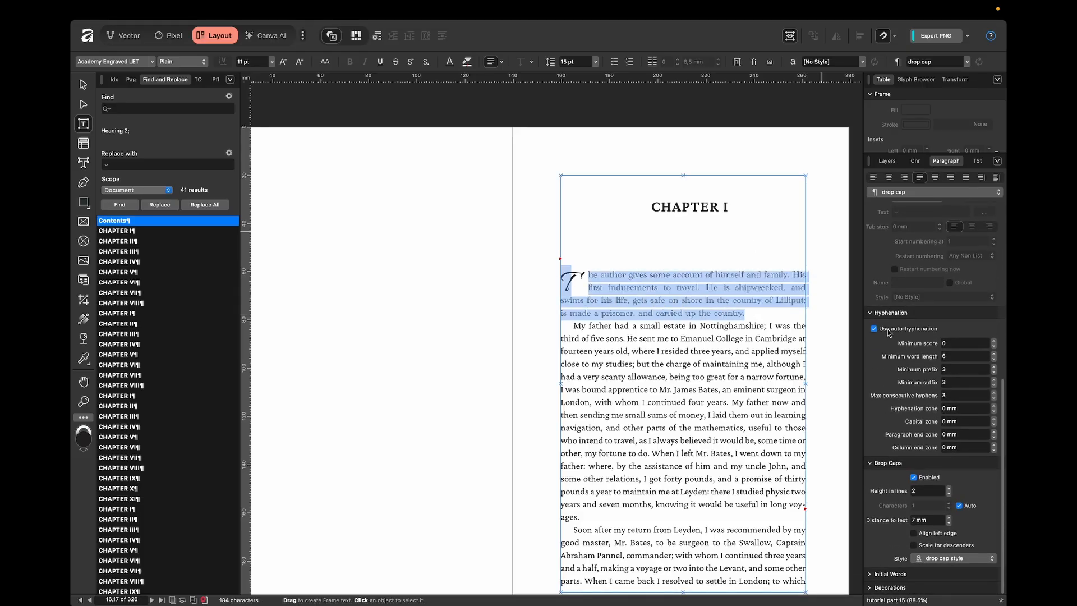
left_click(914, 477)
scroll(918, 486, "up", 8)
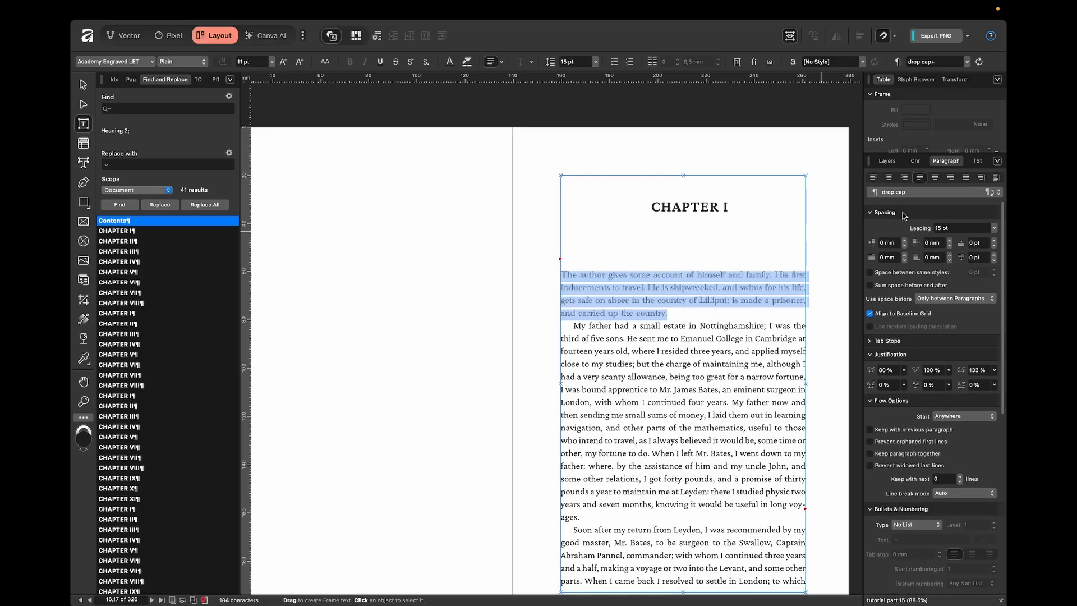
Change the Chapter I summary paragraph's font to Crimson Pro Italic
left_click(916, 161)
left_click(924, 179)
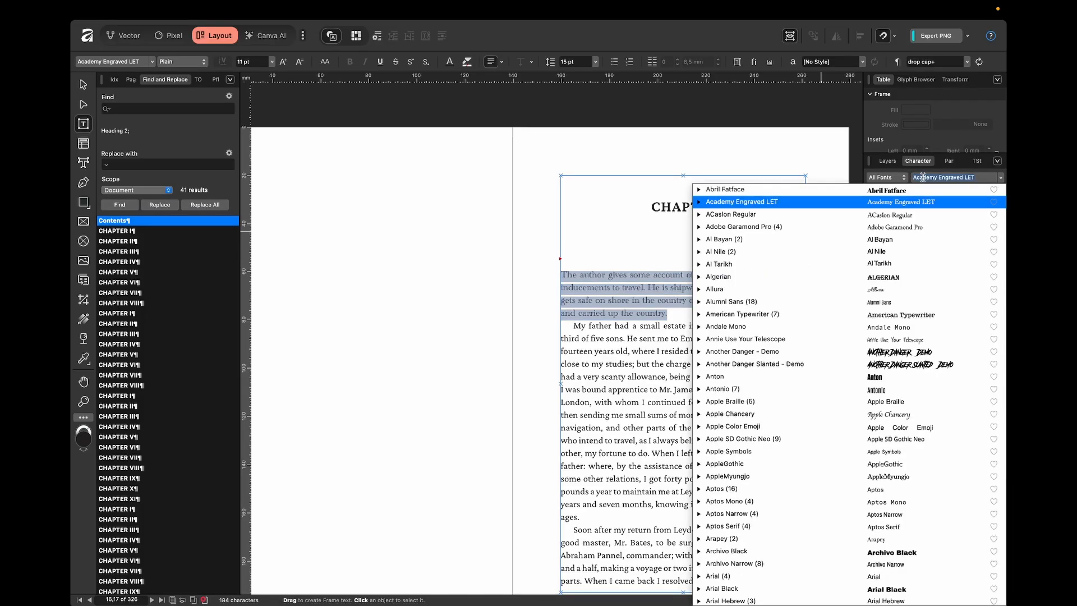
type("crim")
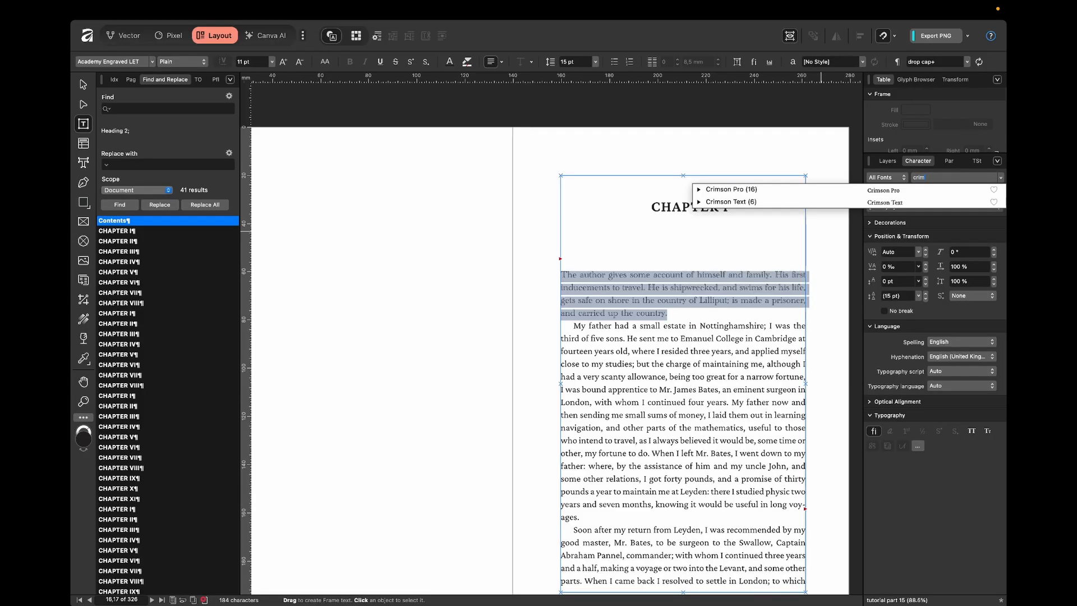
key("Return")
left_click(926, 194)
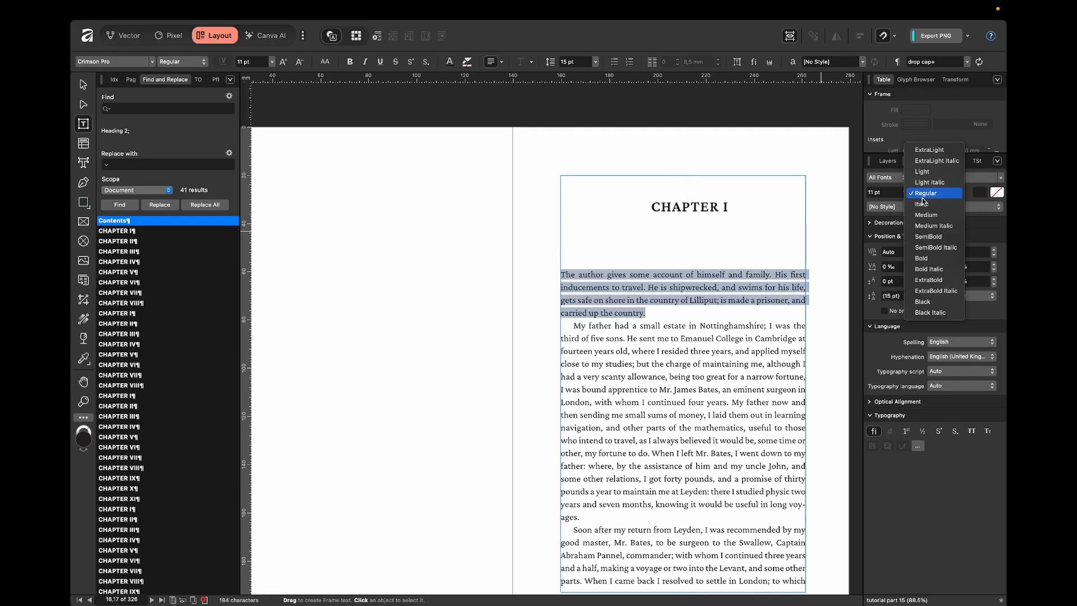
left_click(922, 204)
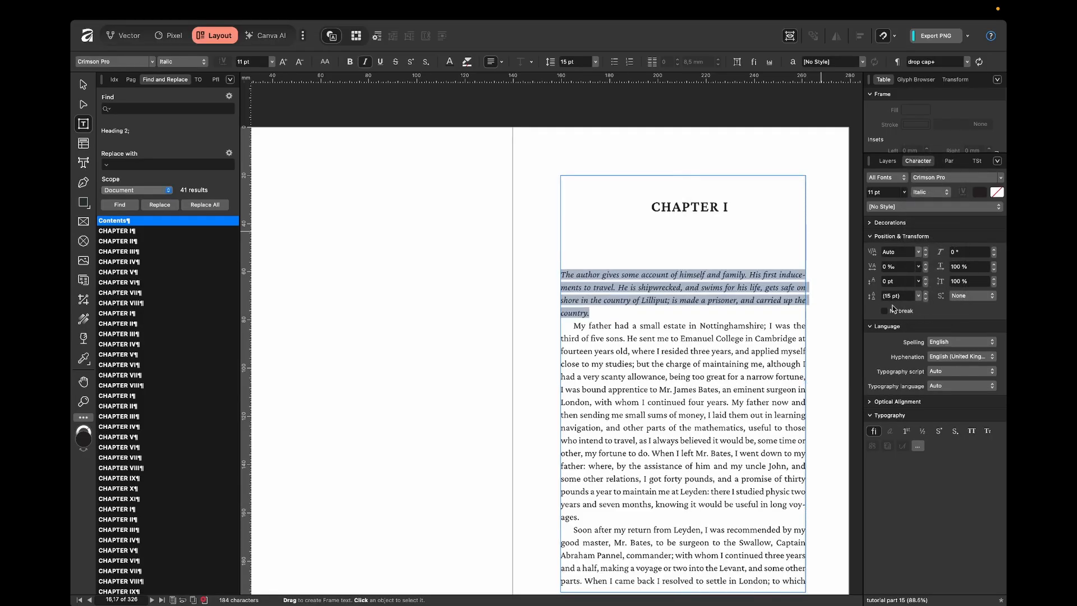
Indent the Chapter I summary paragraph by 30 pt from both the left and right edges of the frame
left_click(948, 161)
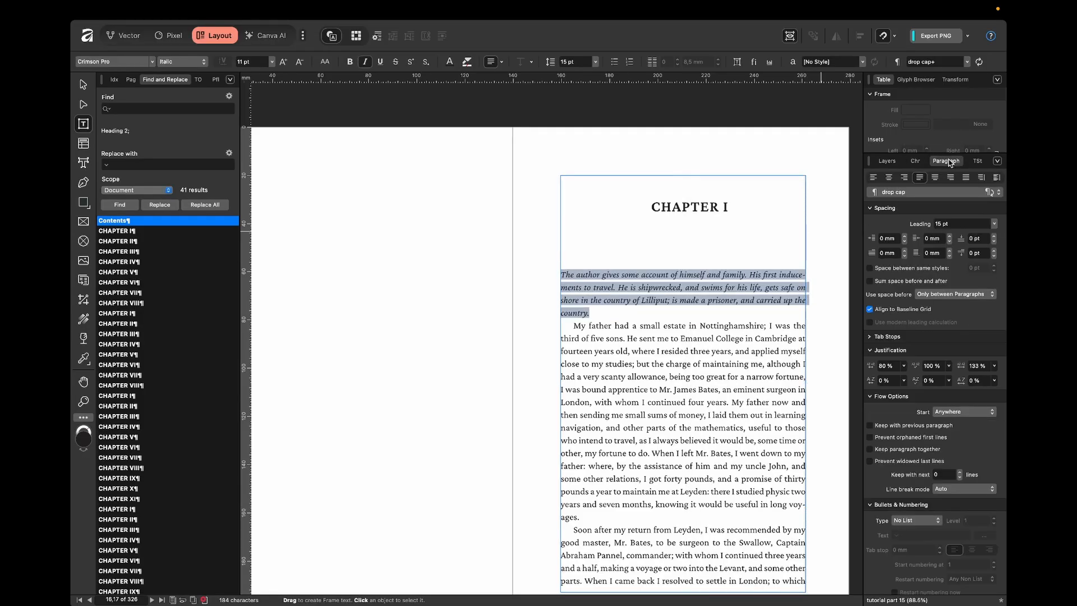
left_click(887, 238)
type("30 pt")
key("Return")
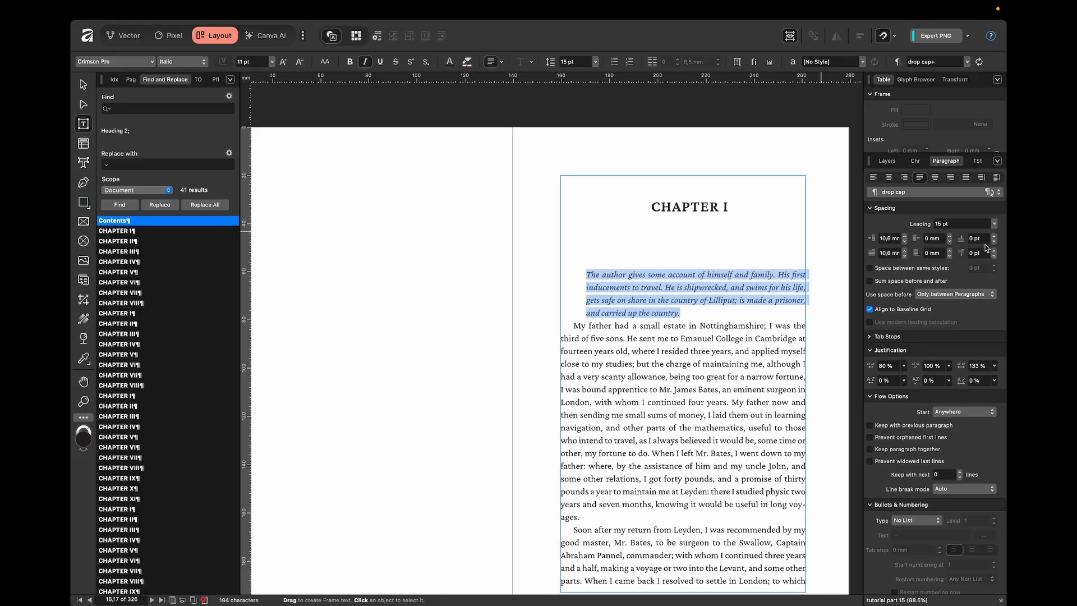
left_click(937, 240)
type("30")
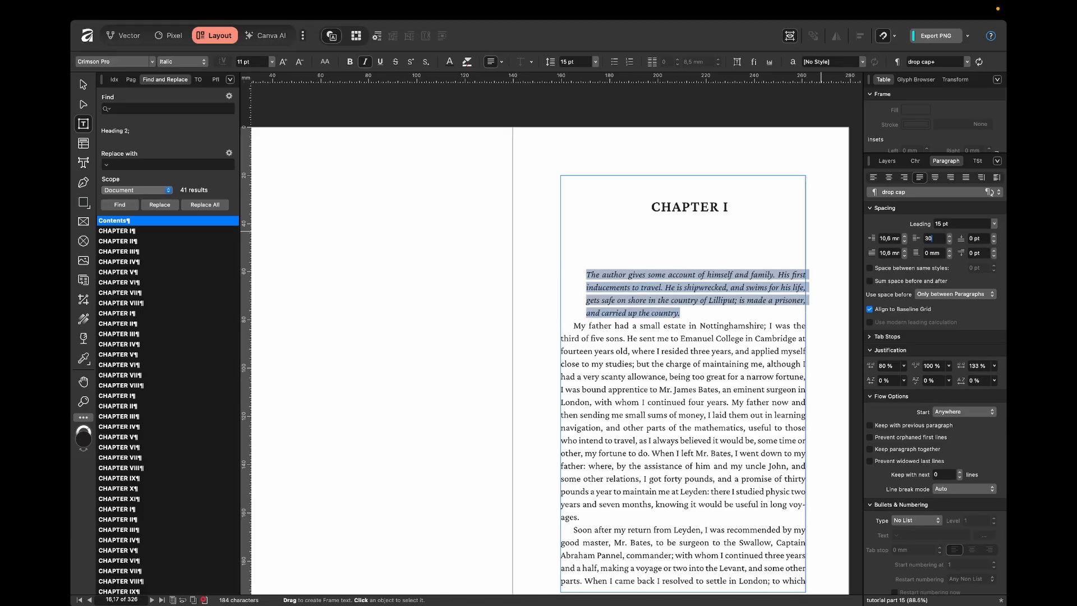
type(" pt")
key("Return")
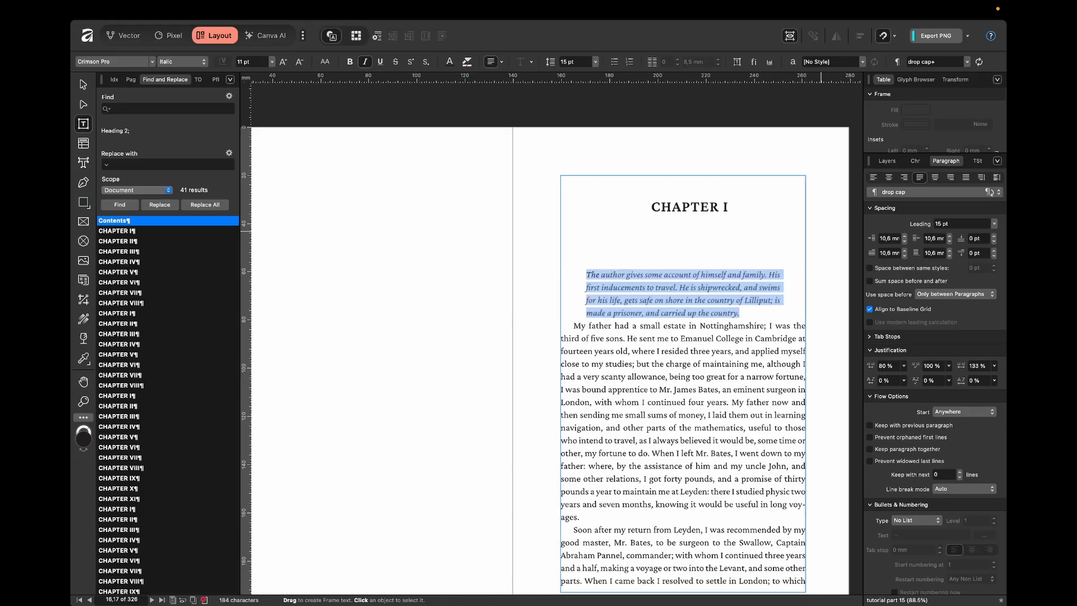
left_click(825, 306)
Set the space after the Chapter I summary paragraph to 16 pt
scroll(816, 399, "right", 2)
scroll(816, 399, "down", 1)
left_click(702, 284)
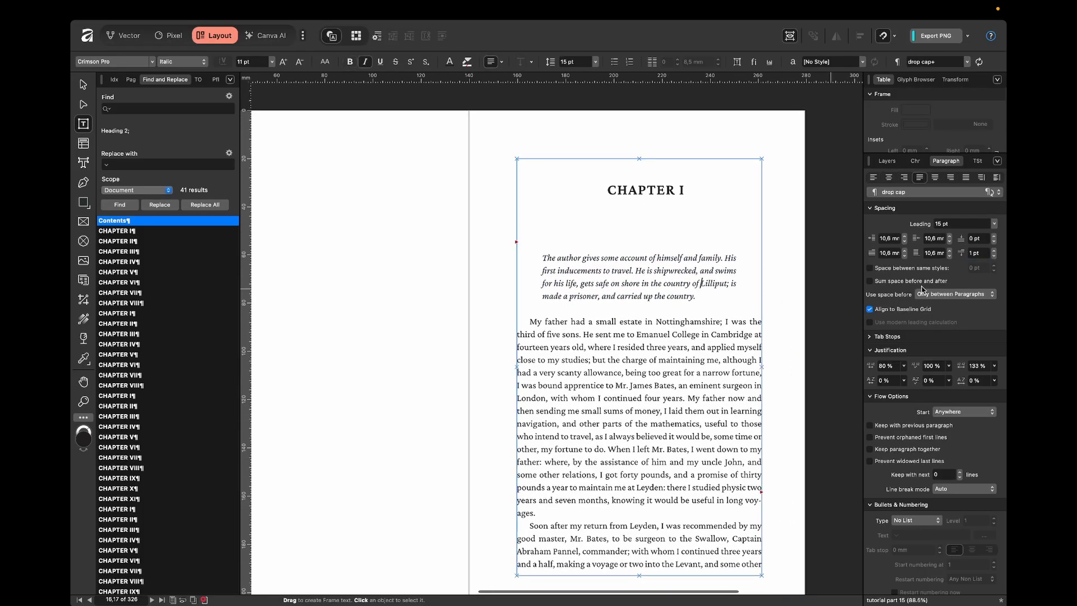
left_click(977, 253)
type("16")
key("Return")
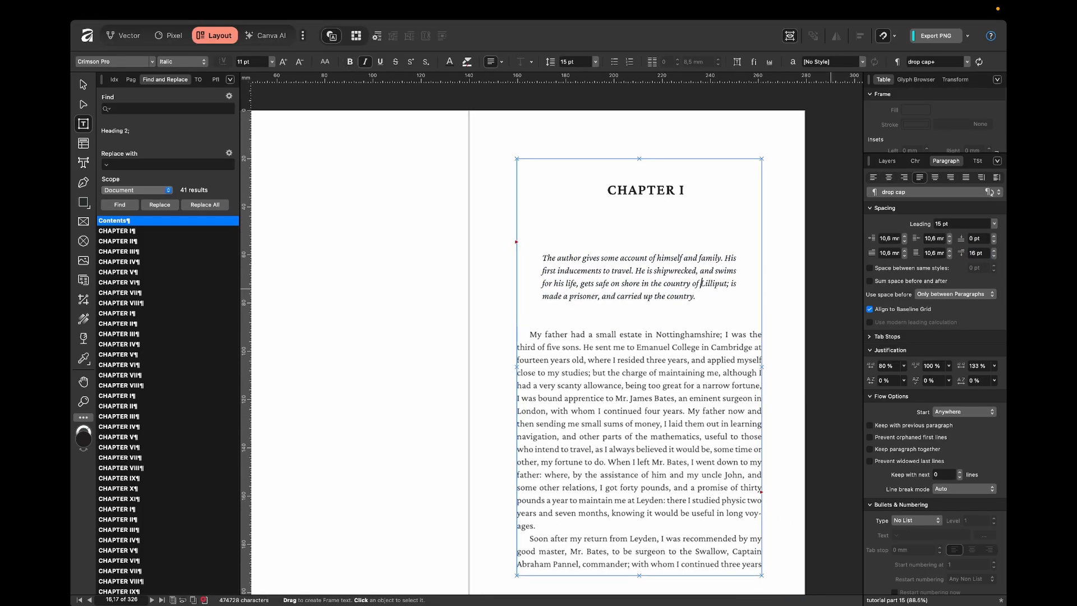
left_click(836, 284)
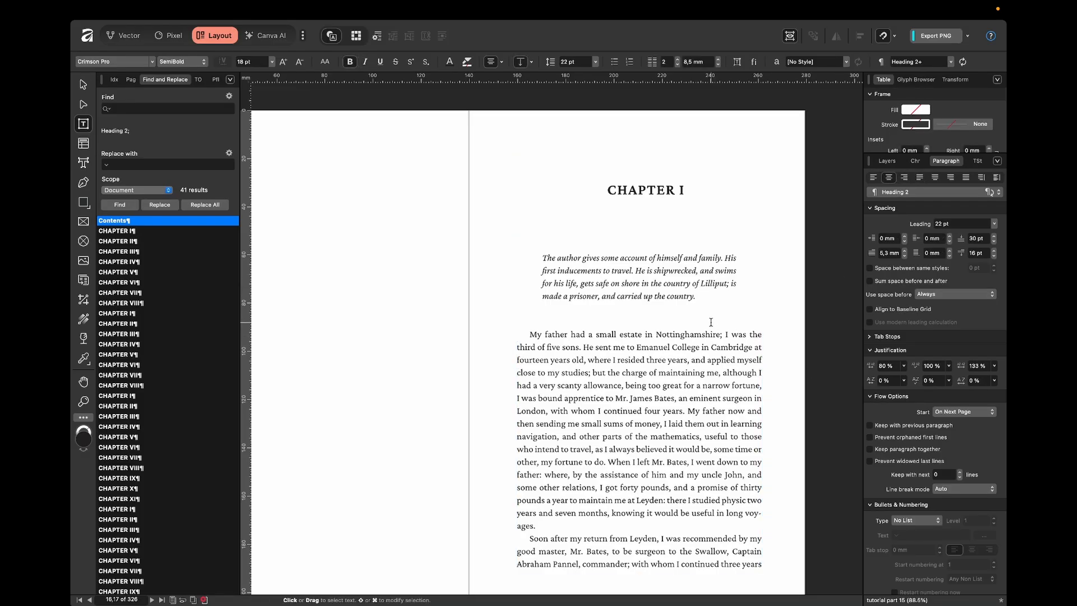
Reset the Chapter I summary paragraph to the plain drop cap text style, clearing its local formatting changes
left_click(688, 273)
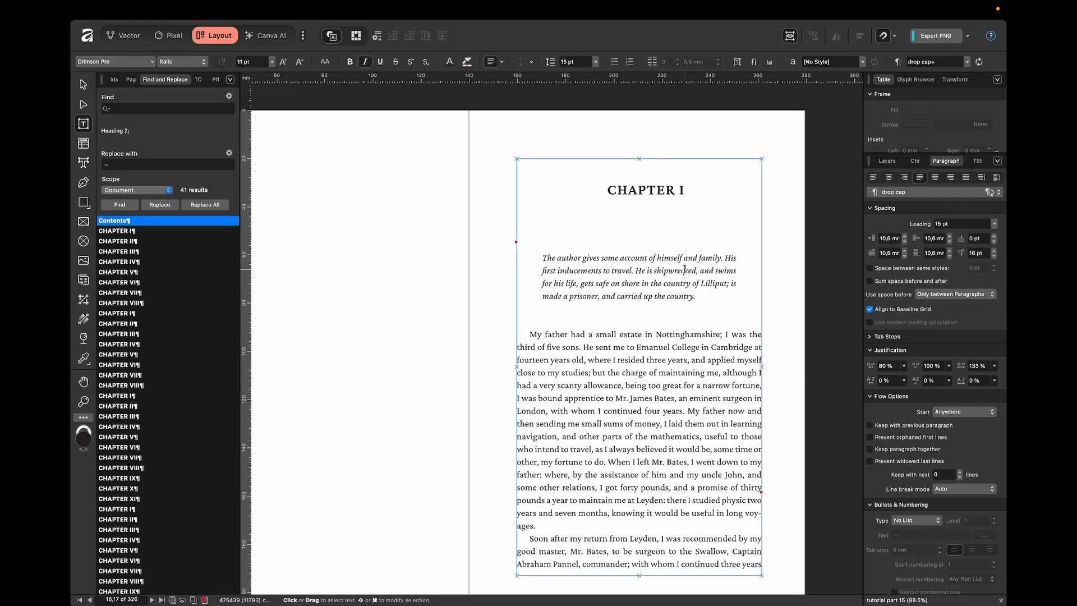
left_click(979, 162)
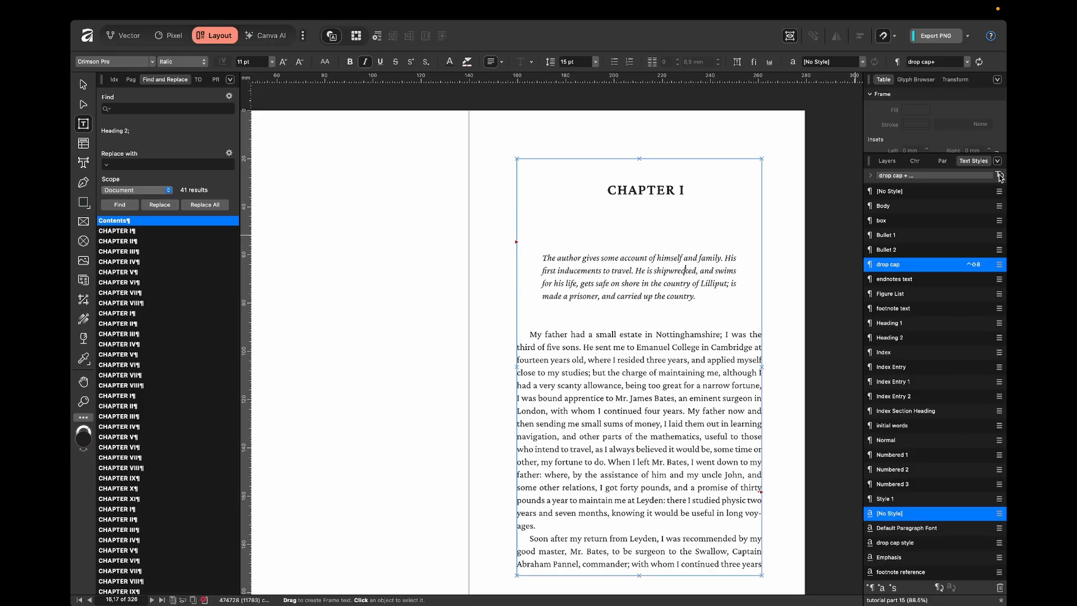
left_click(1001, 176)
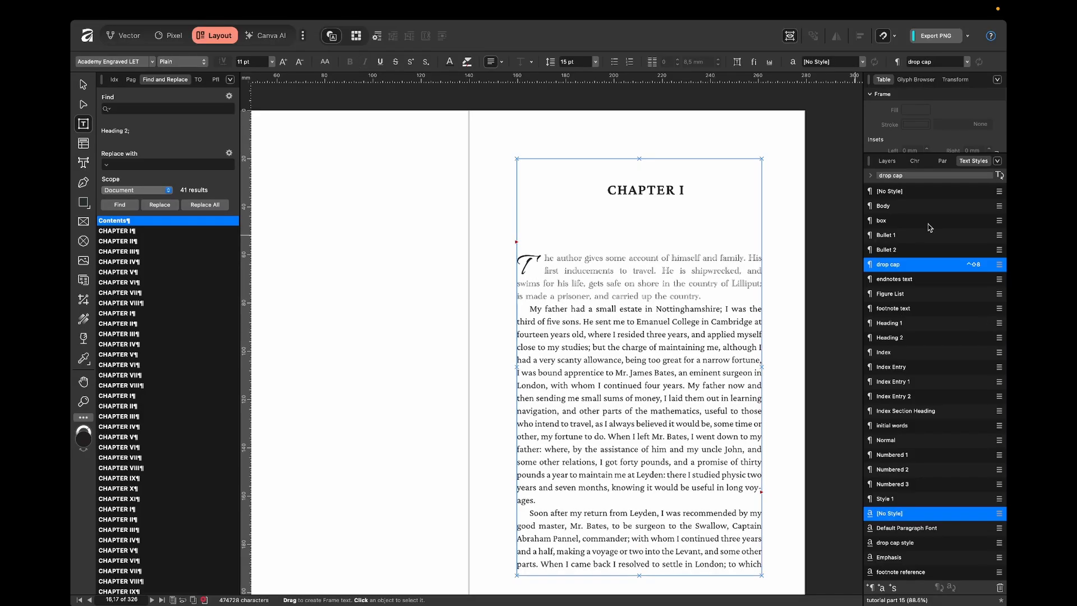
Undo the style reset and update the drop cap style to match the Chapter I summary paragraph's italic, indented formatting
key("ctrl+z")
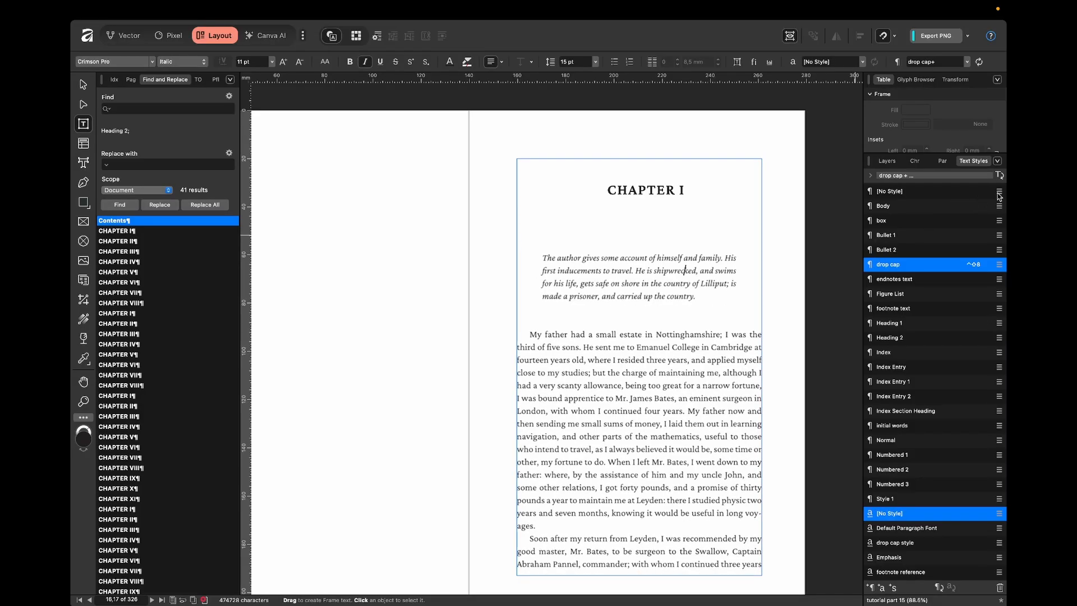
left_click(944, 161)
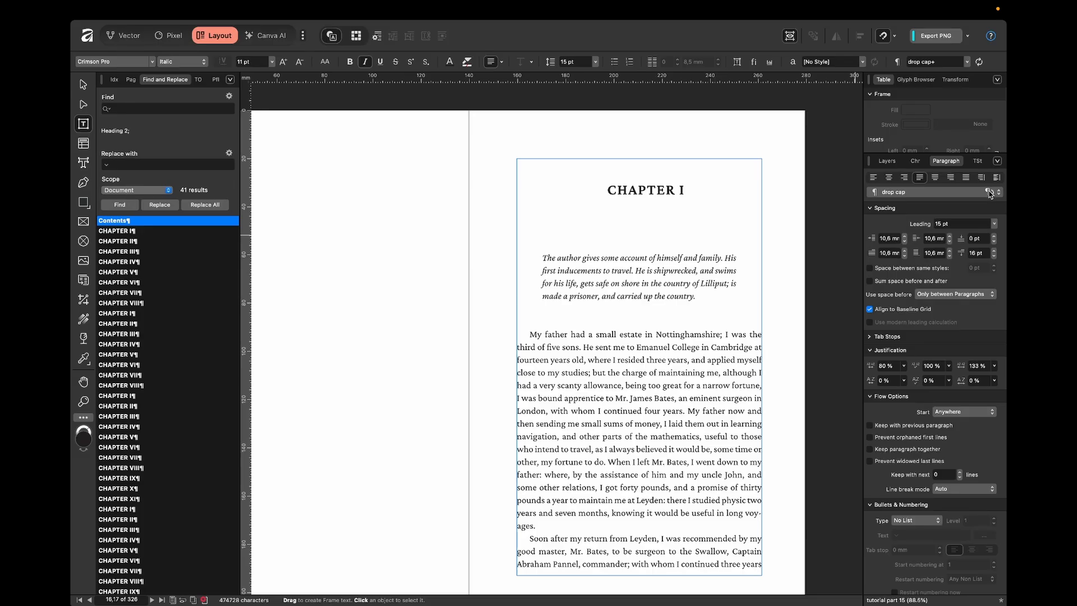
left_click(990, 193)
left_click(789, 303)
scroll(761, 304, "down", 3)
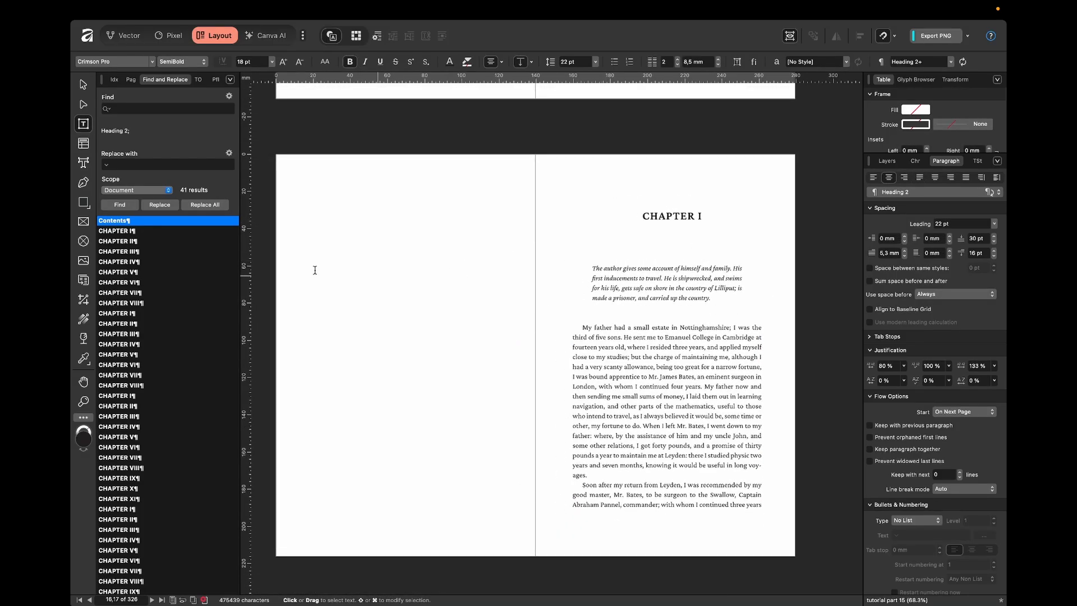
Examine the summary paragraphs beneath the chapter headings throughout the book to check how the updated drop cap style is applied
left_click(213, 230)
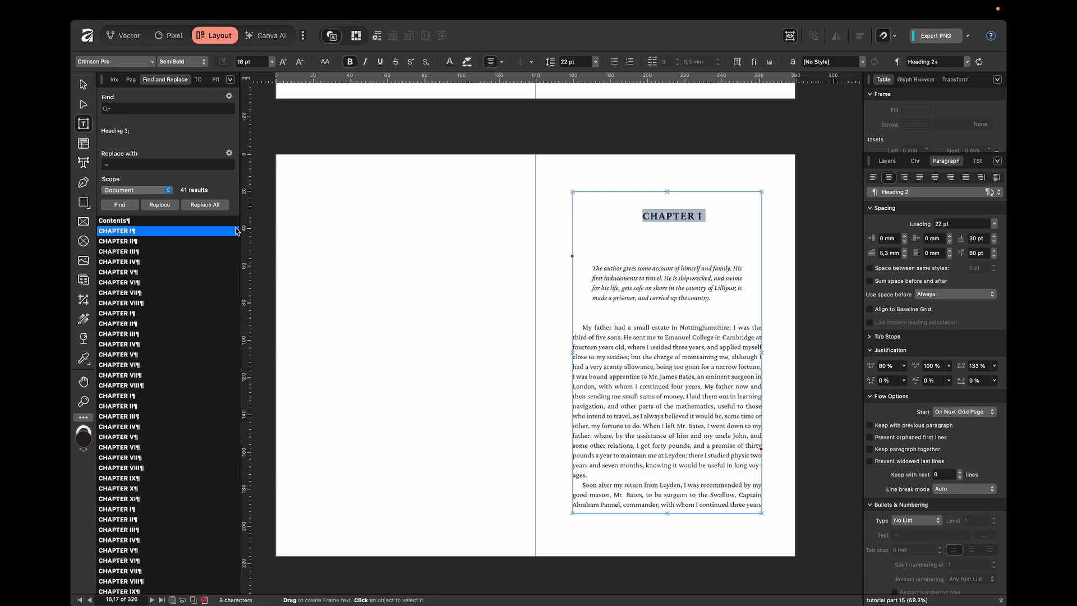
left_click(135, 241)
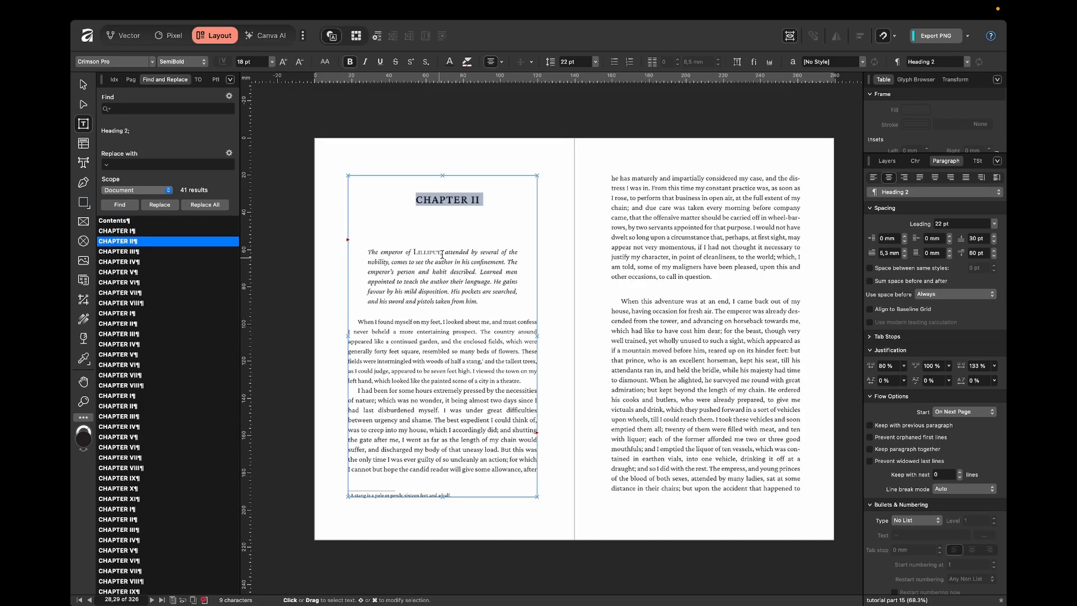
left_click(561, 288)
left_click(145, 253)
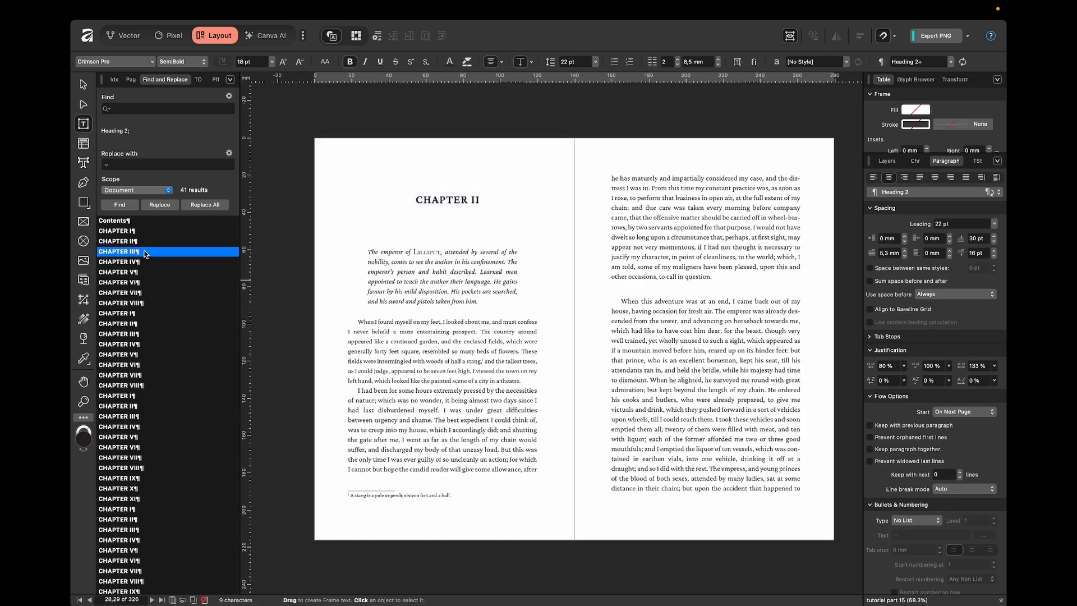
left_click(847, 274)
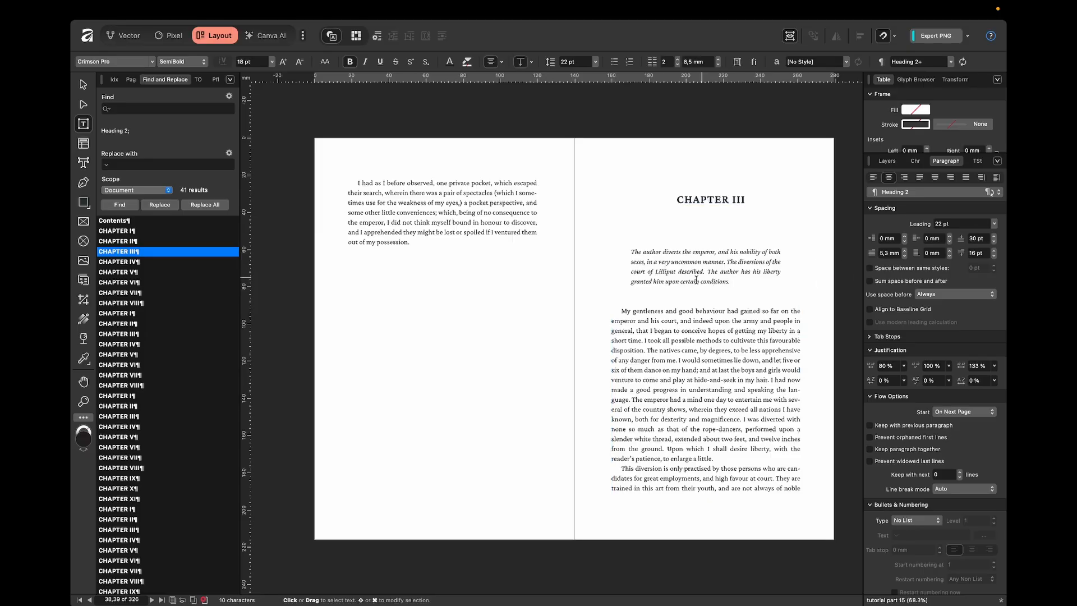
left_click(164, 262)
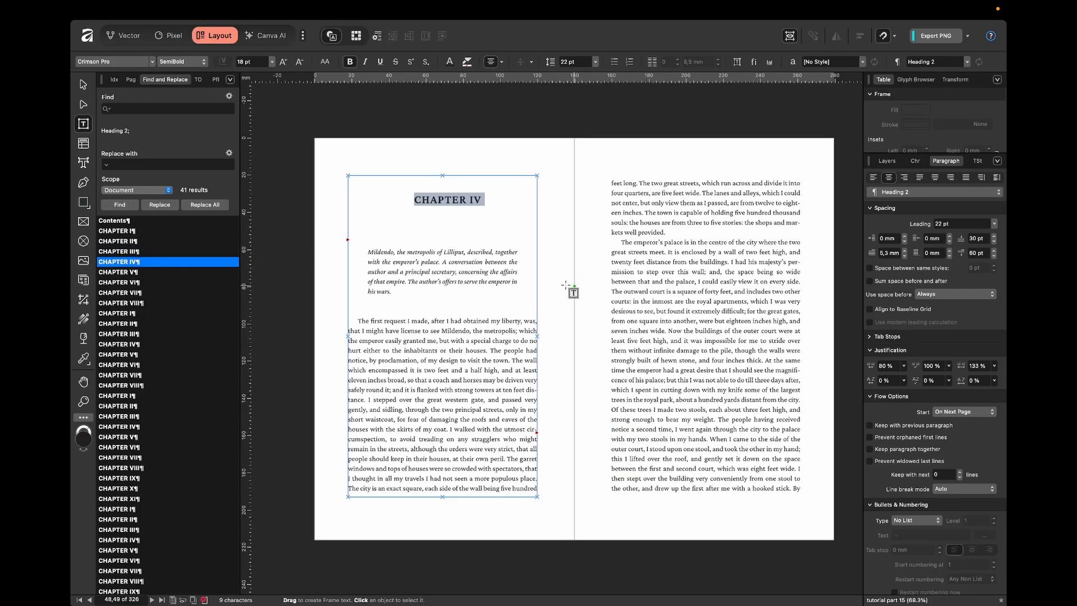
left_click(566, 285)
left_click(162, 282)
left_click(169, 364)
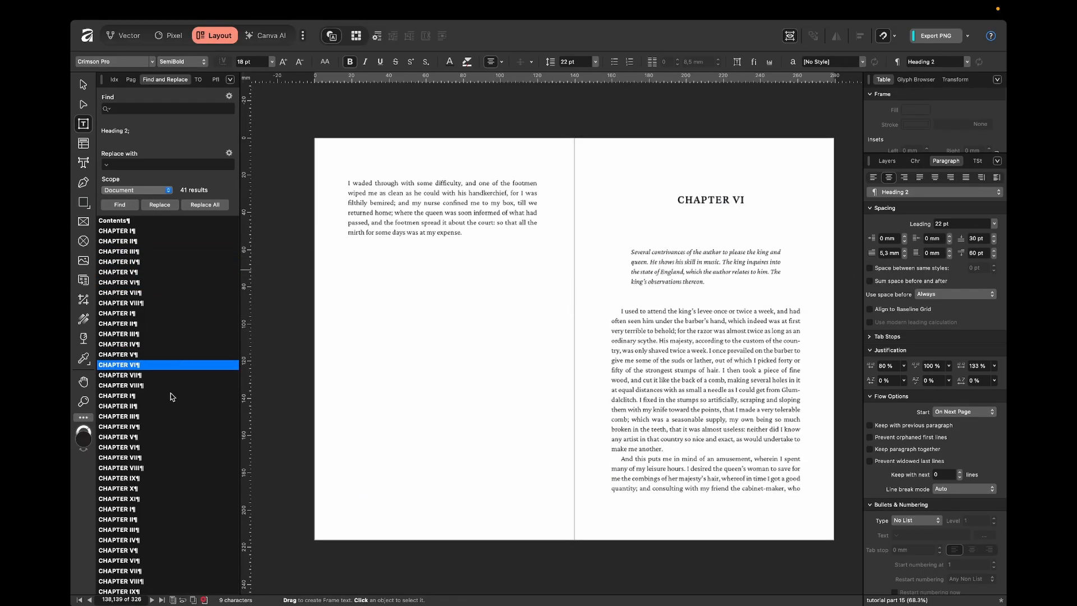
left_click(175, 407)
left_click(175, 469)
scroll(180, 467, "down", 3)
left_click(177, 476)
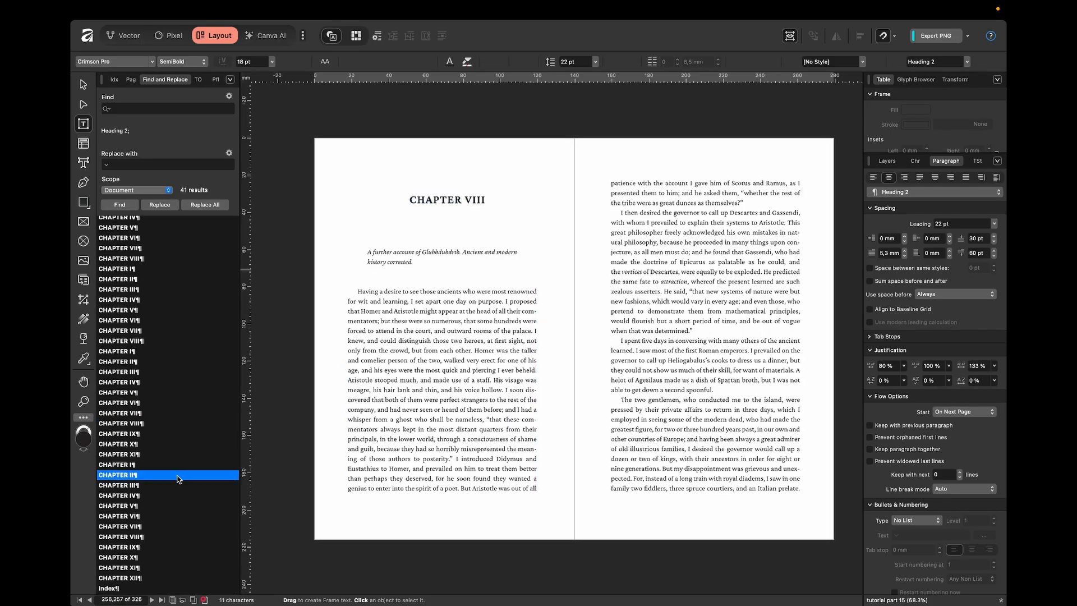
scroll(153, 332, "up", 3)
Rename the drop cap paragraph style used by the Chapter I summary as first paragraph
left_click(152, 232)
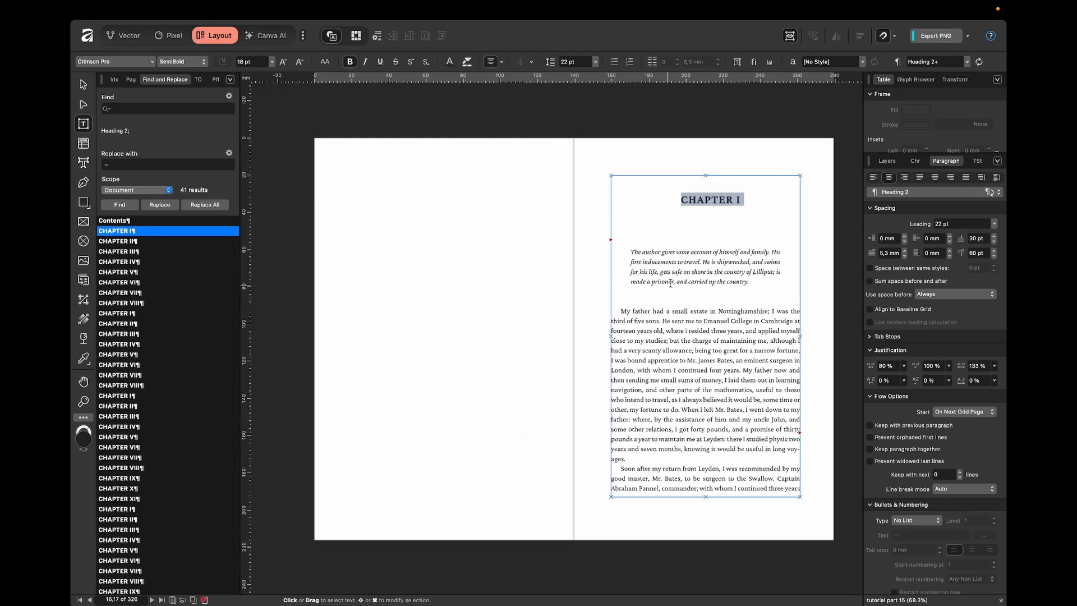
left_click(703, 272)
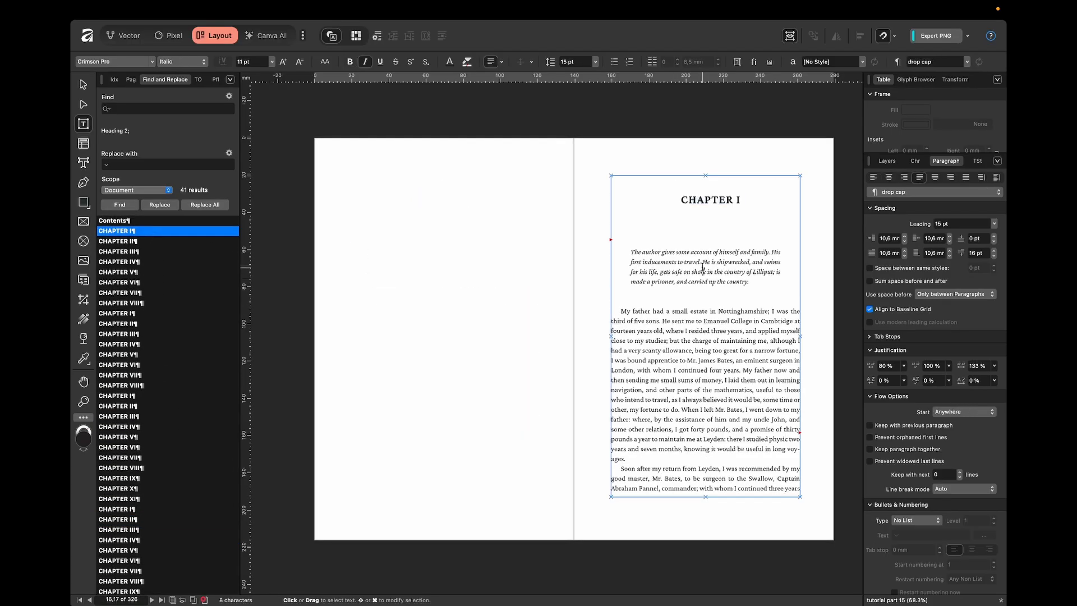
left_click(974, 162)
right_click(924, 271)
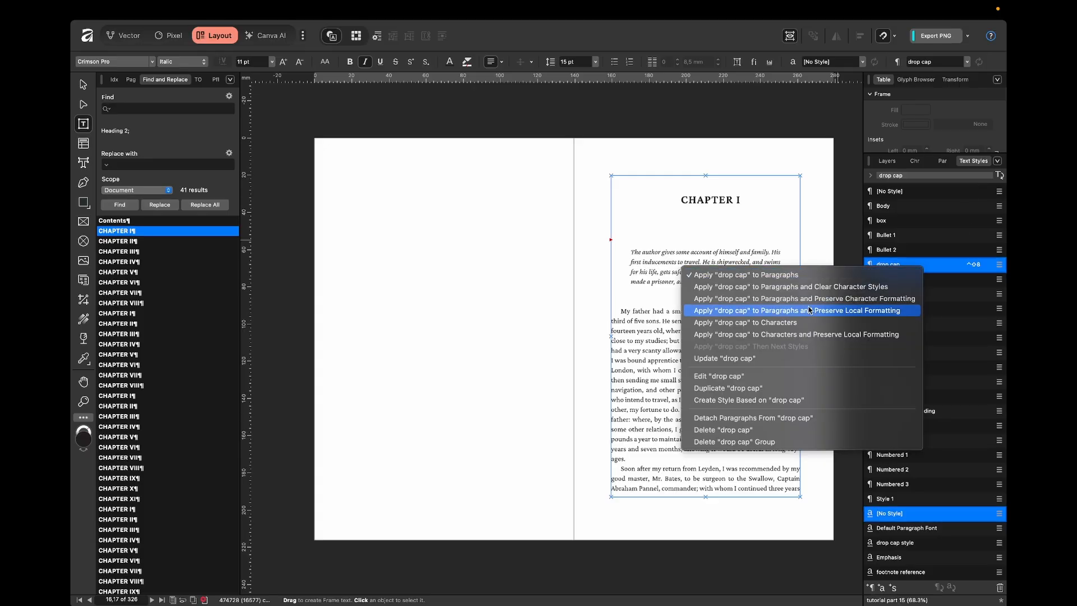
left_click(756, 376)
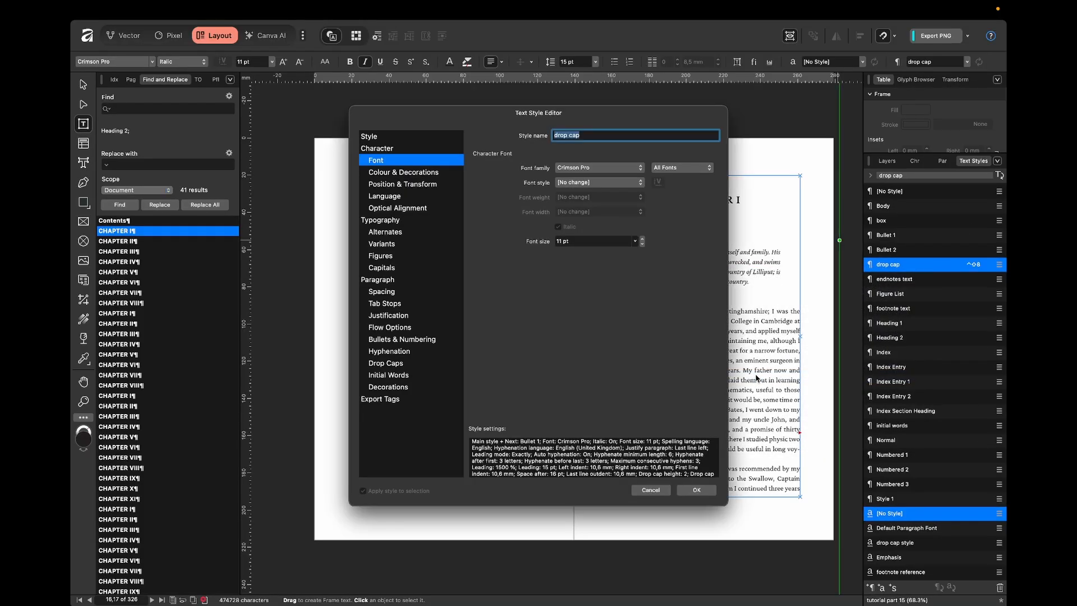
type("firs")
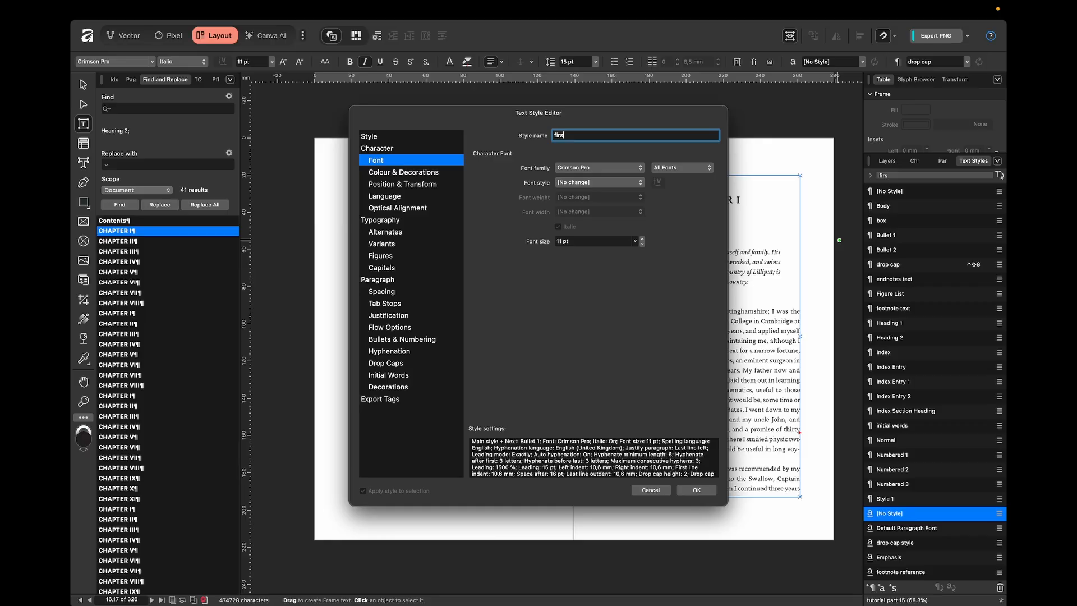
type("t paragraph")
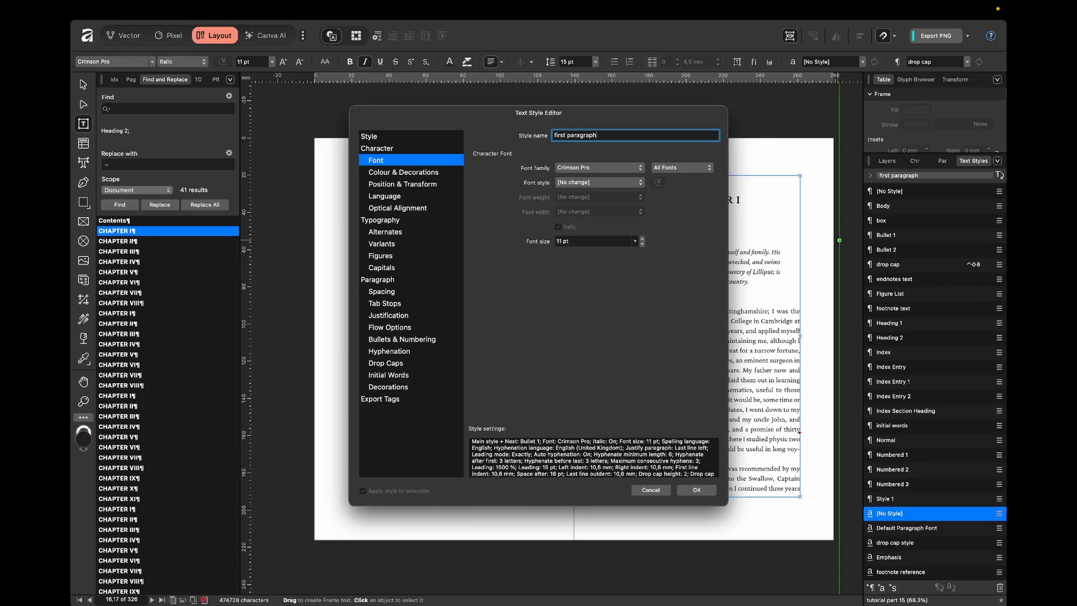
left_click(697, 490)
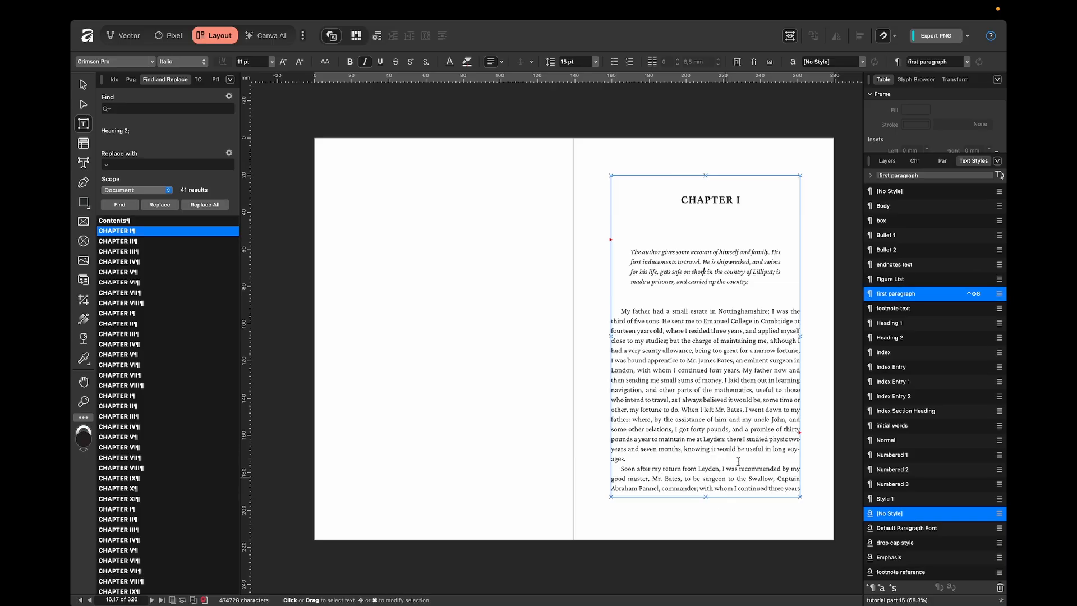
left_click(817, 275)
Set the first line indent of Chapter I's opening body paragraph, beginning "My father had a small estate", to 0 mm
scroll(731, 288, "up", 3)
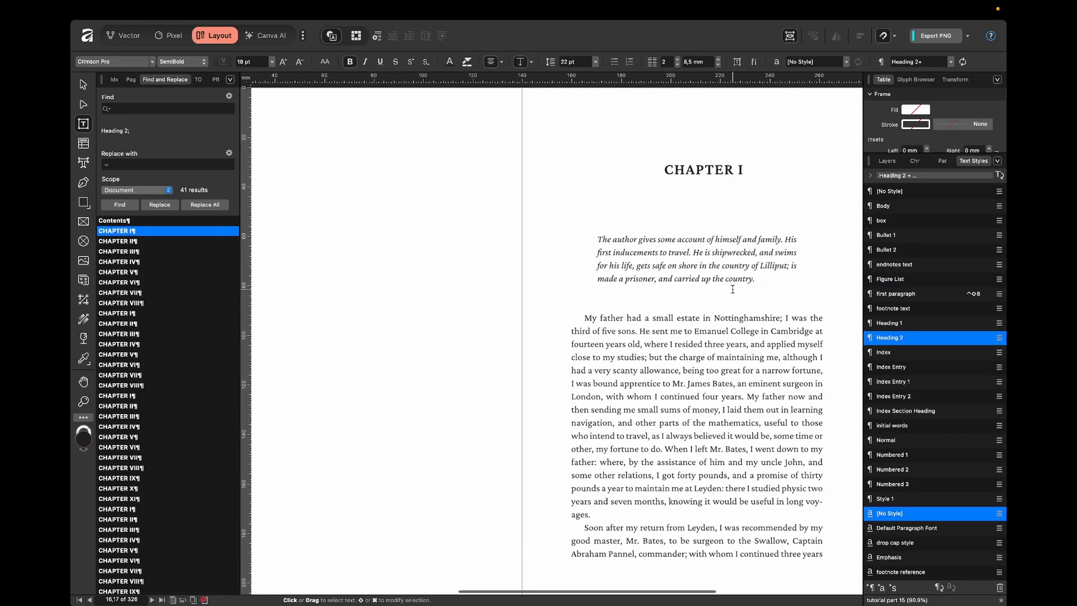
scroll(731, 289, "down", 2)
left_click(606, 285)
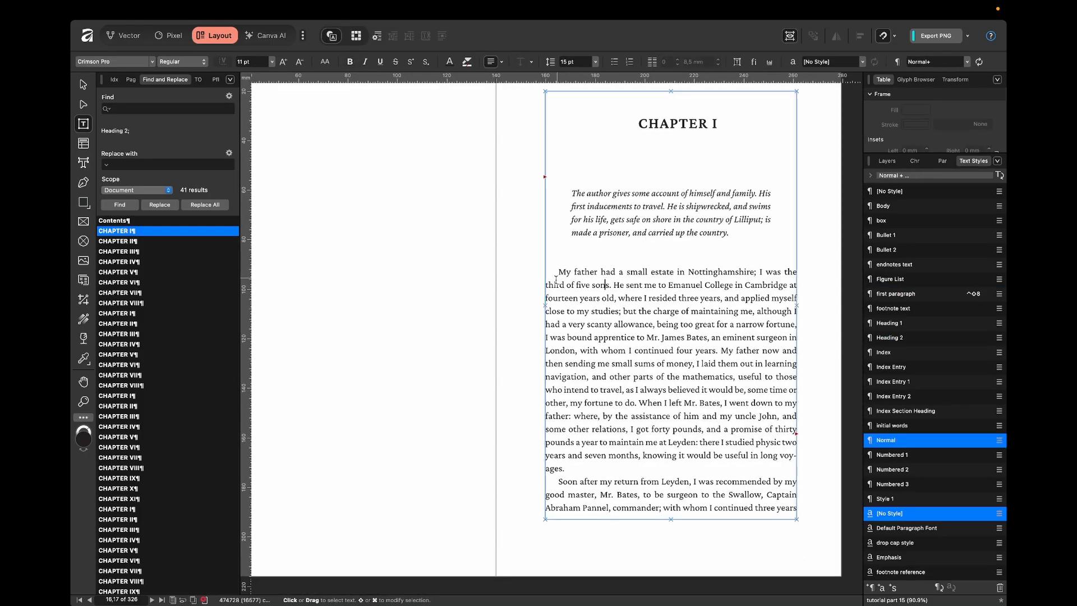
left_click(943, 161)
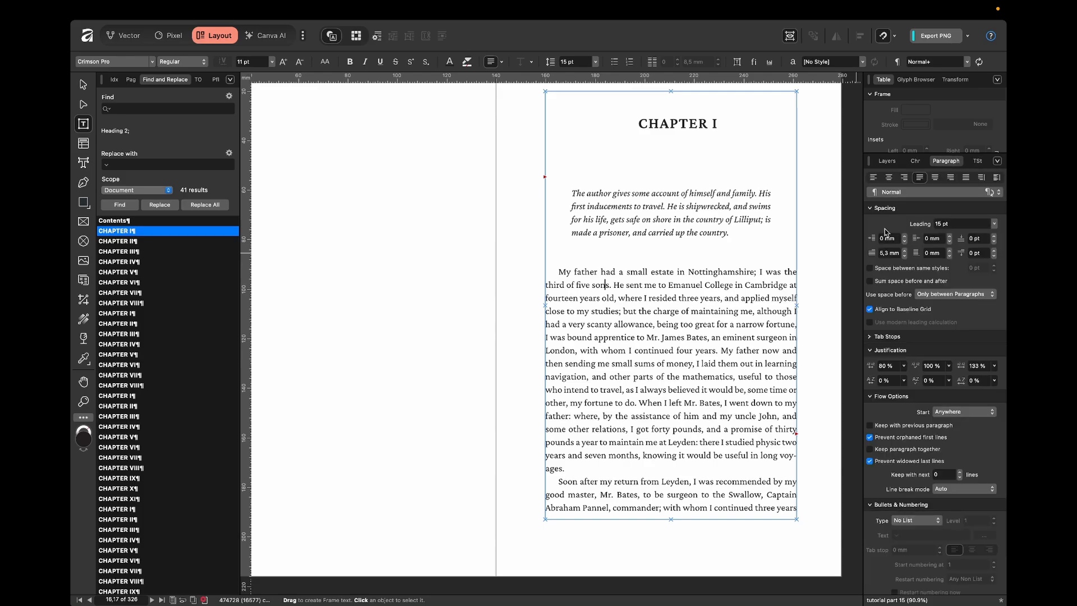
left_click(891, 256)
type("0")
key("Return")
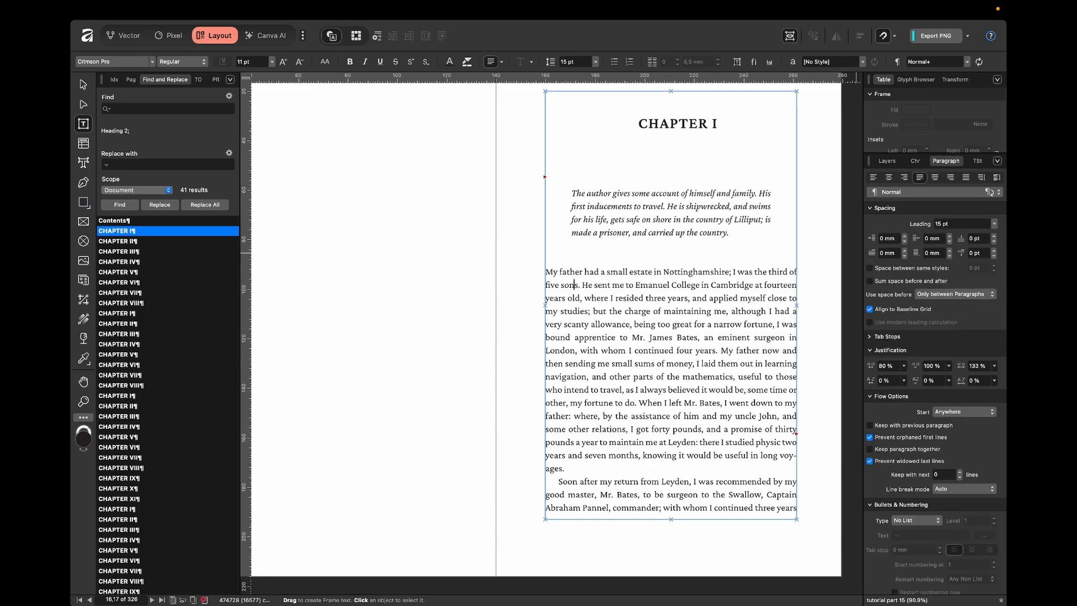
left_click(812, 286)
Set the minimum word spacing in the justification of Chapter I's last paragraph, which ends with "temple", to 78%
scroll(543, 382, "down", 2)
scroll(543, 382, "down", 10)
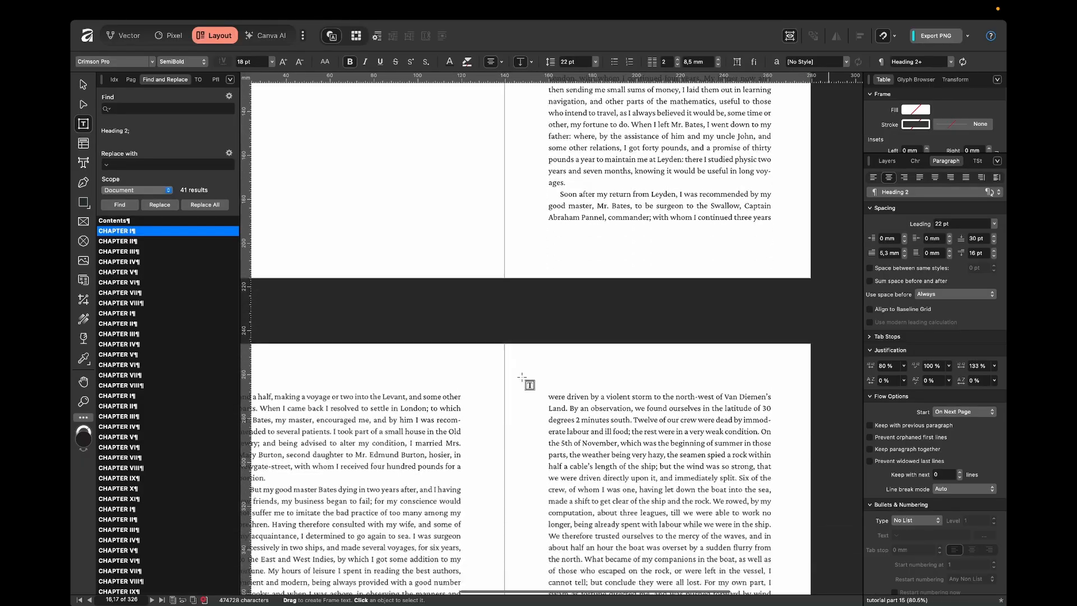
scroll(543, 383, "down", 9)
scroll(537, 395, "down", 1)
scroll(538, 396, "down", 3)
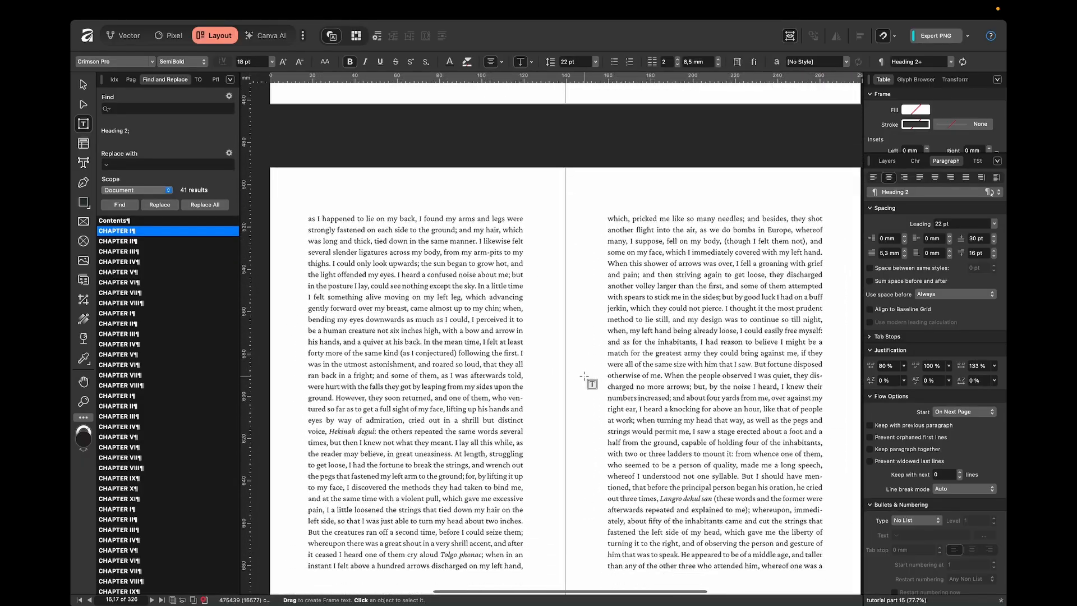
scroll(583, 376, "down", 1)
scroll(584, 376, "down", 9)
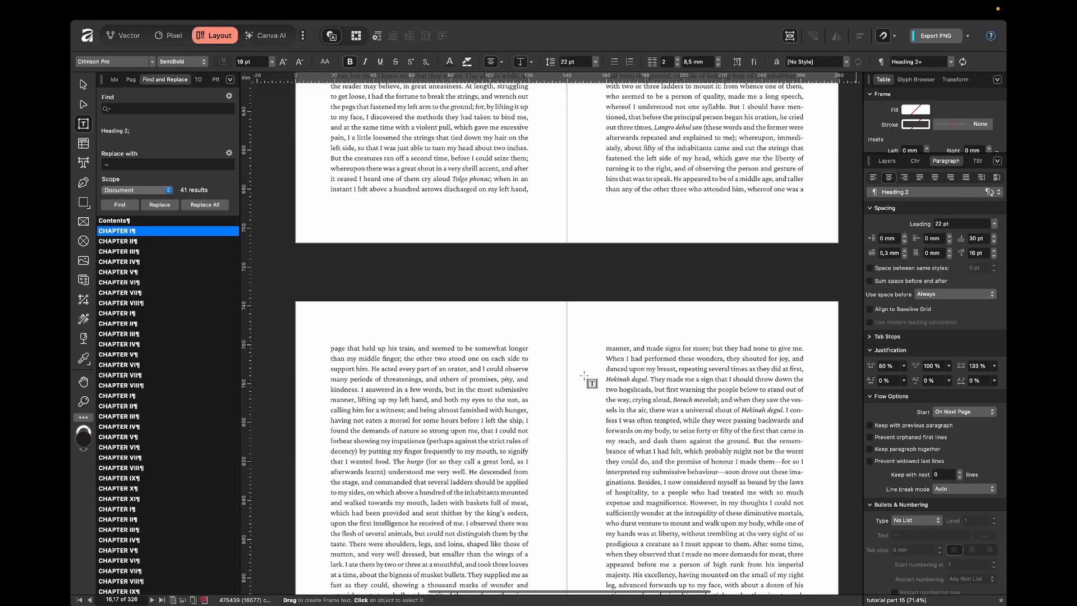
scroll(589, 385, "down", 1)
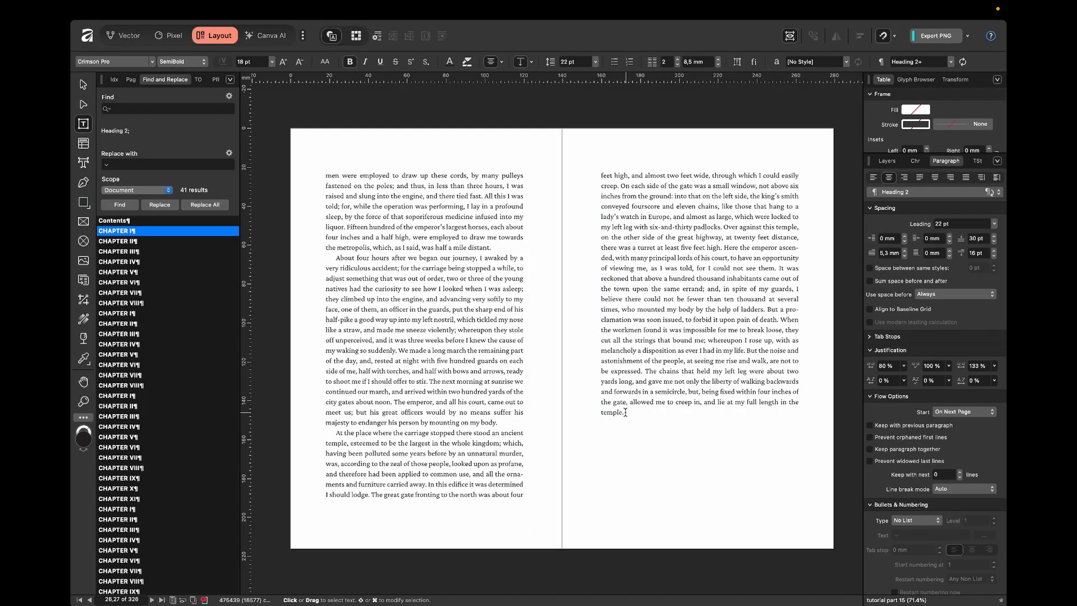
left_click(613, 413)
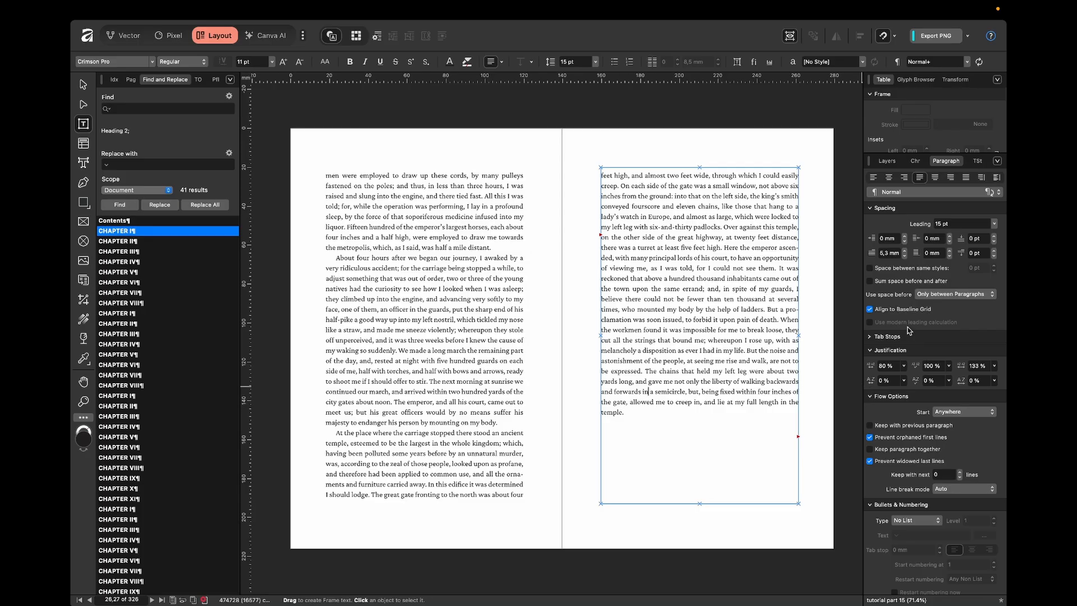
scroll(991, 466, "down", 5)
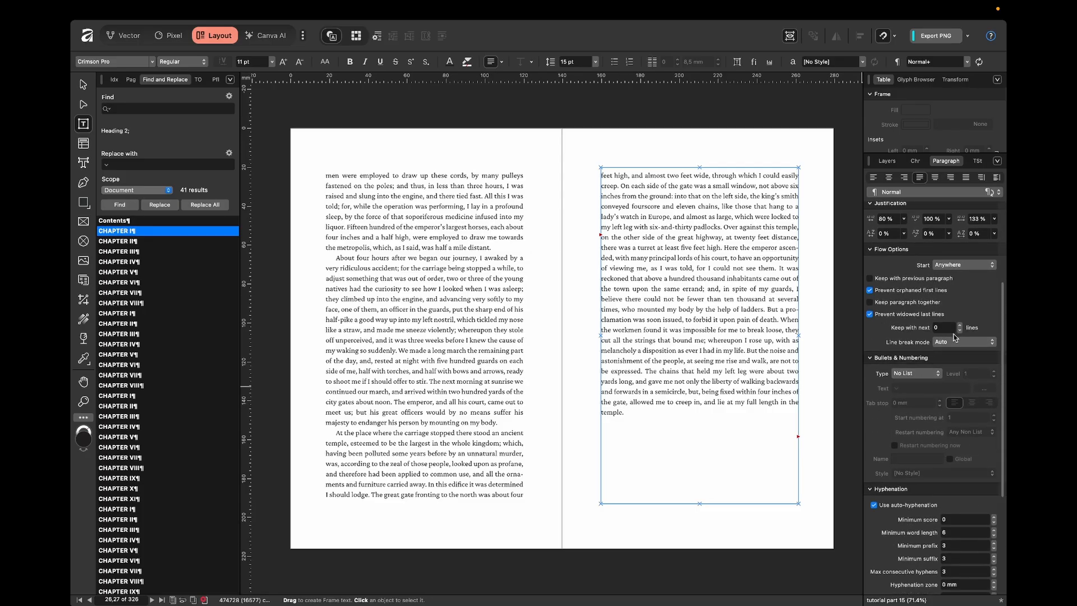
scroll(912, 286, "up", 2)
left_click(892, 284)
type("78")
key("Return")
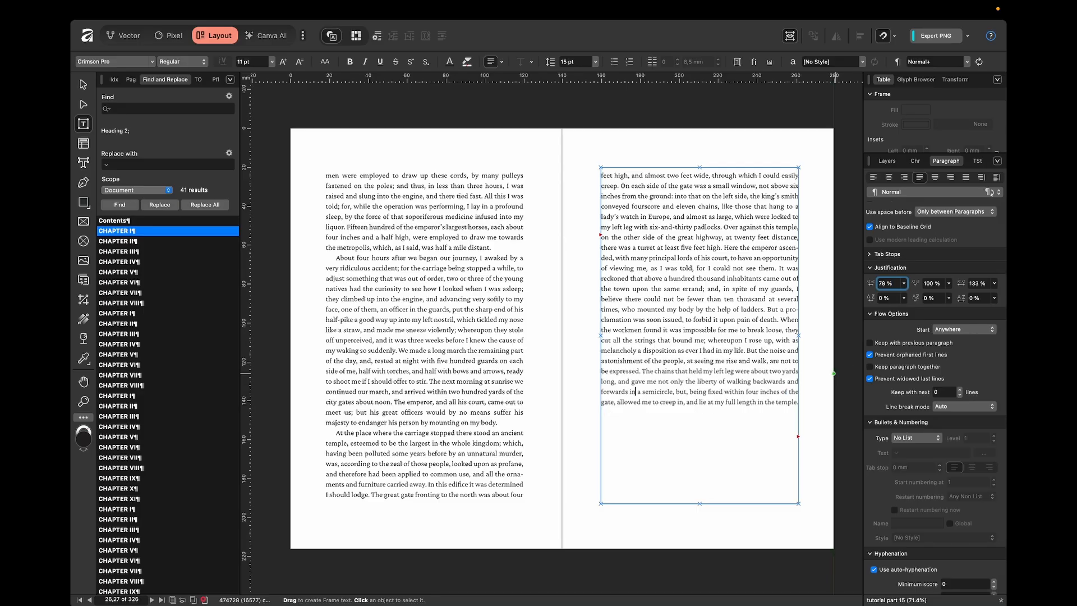
left_click(822, 373)
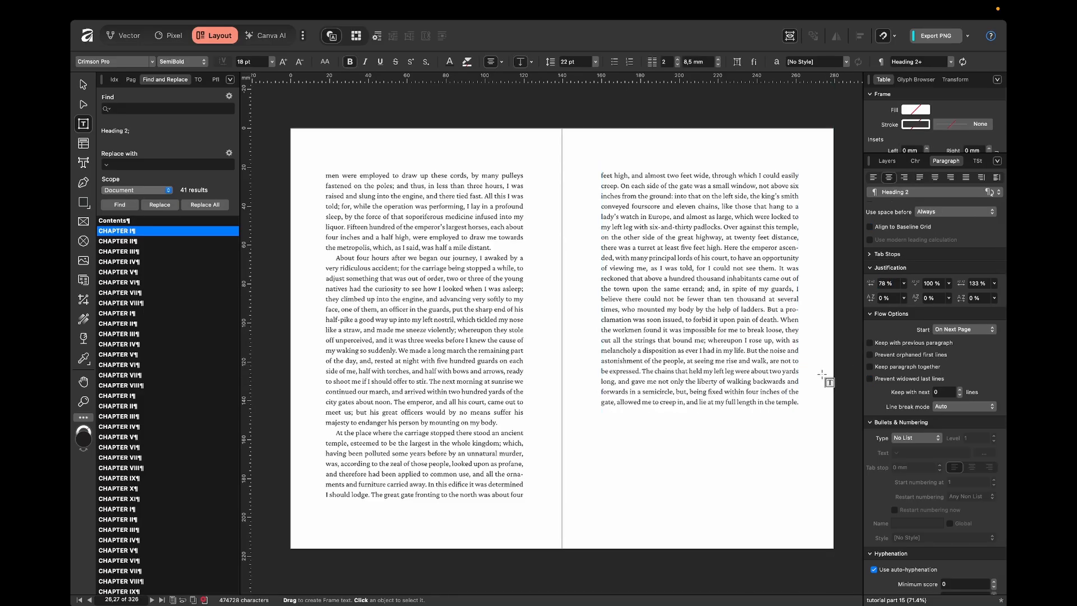
Set the first line indent of Chapter II's opening body paragraph, beginning "When I found myself on my feet", to 0 mm
scroll(549, 379, "down", 10)
scroll(549, 378, "down", 2)
left_click(395, 349)
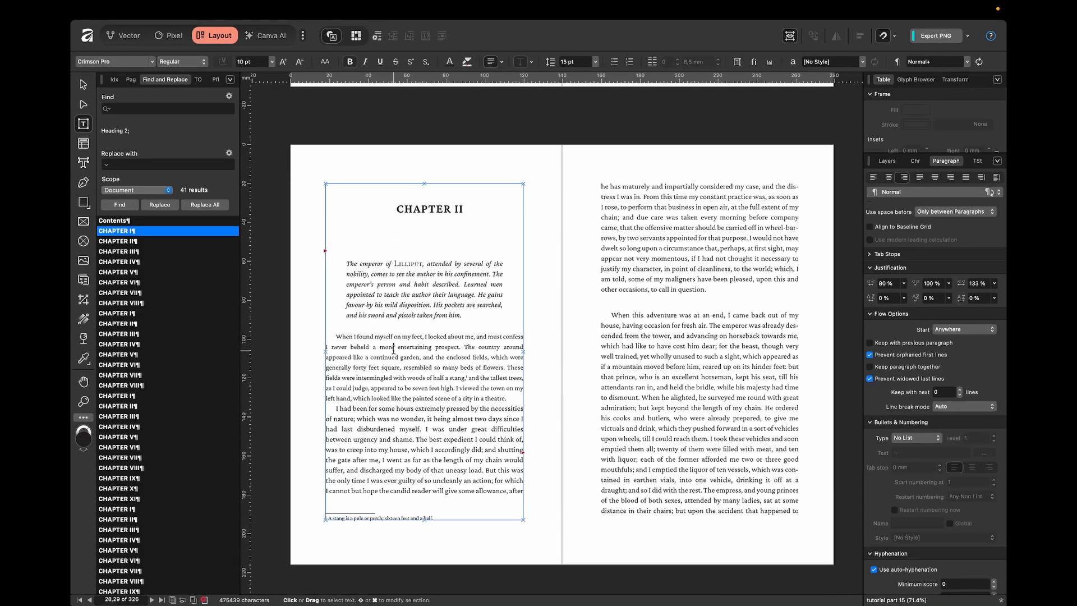
scroll(1003, 312, "up", 3)
scroll(1003, 312, "down", 1)
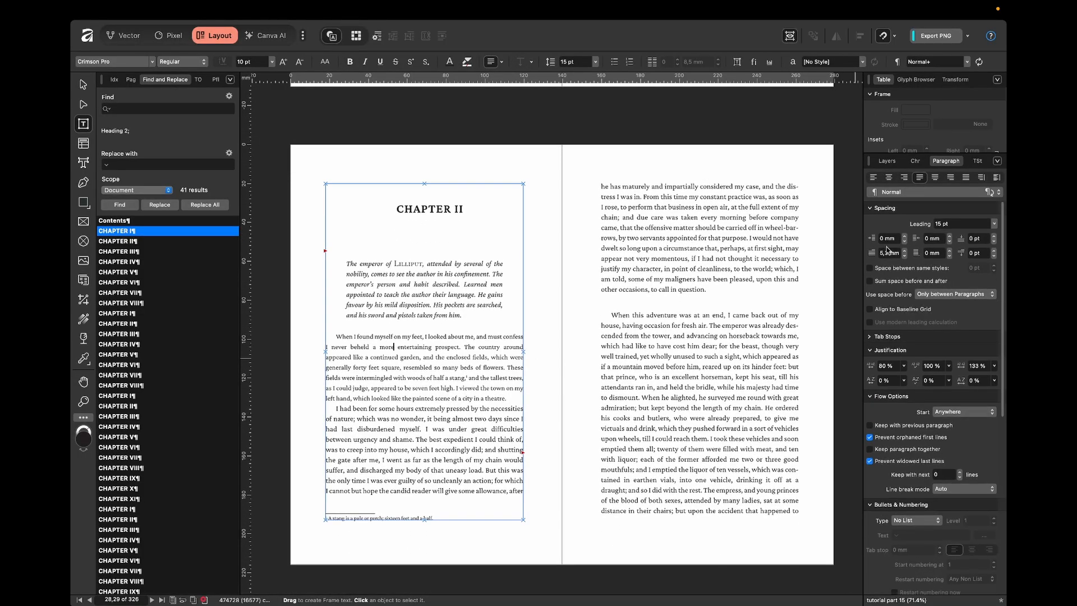
left_click(888, 255)
type("0")
key("Return")
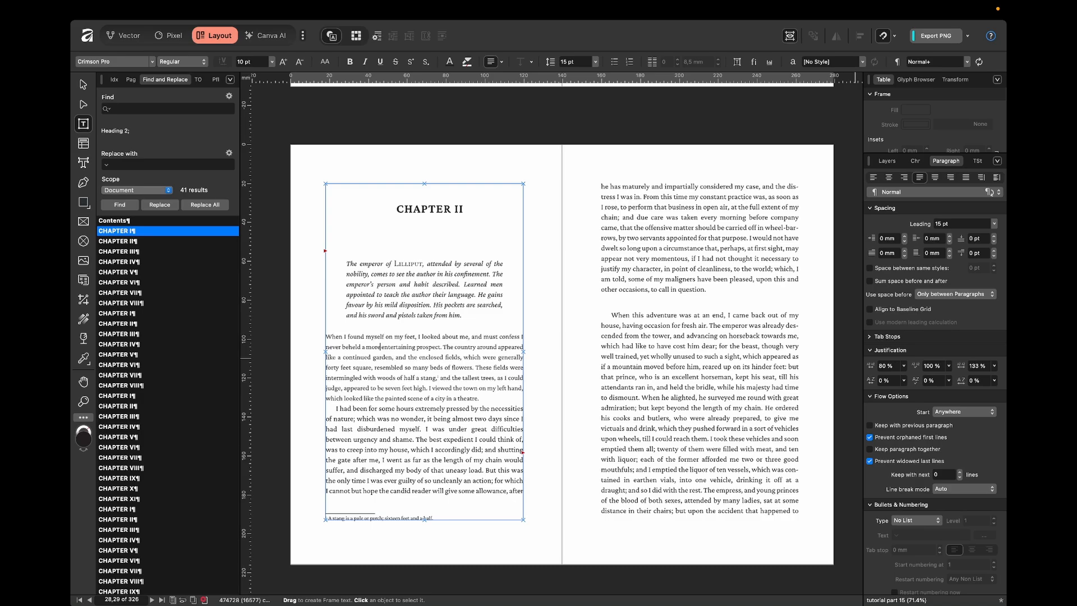
left_click(549, 284)
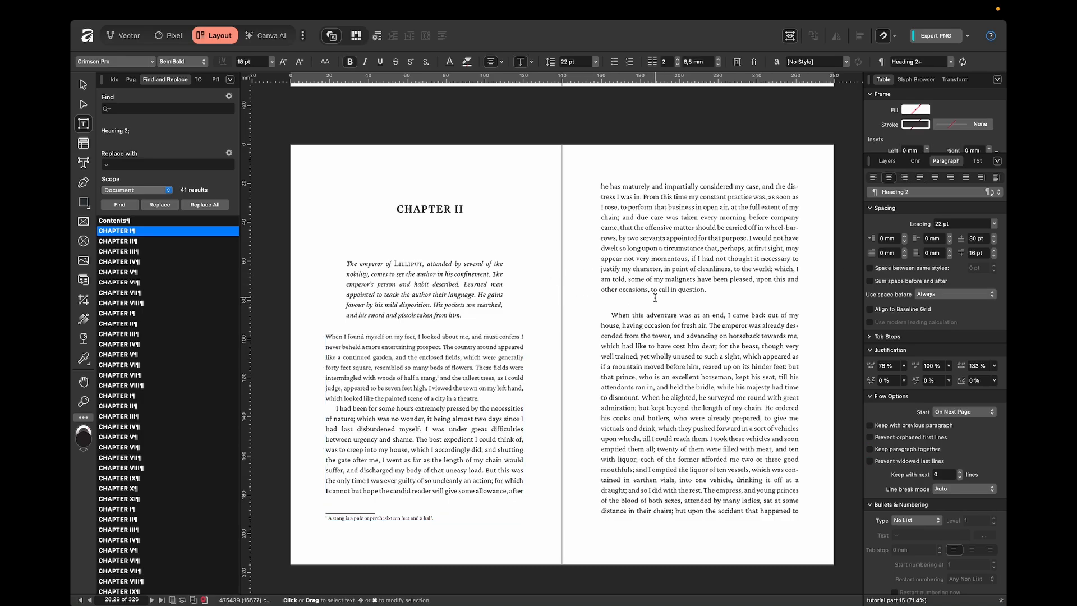
Close the gap above "When this adventure was at an end" in Chapter II by setting the paragraph space after and space before to 0 pt
left_click(650, 316)
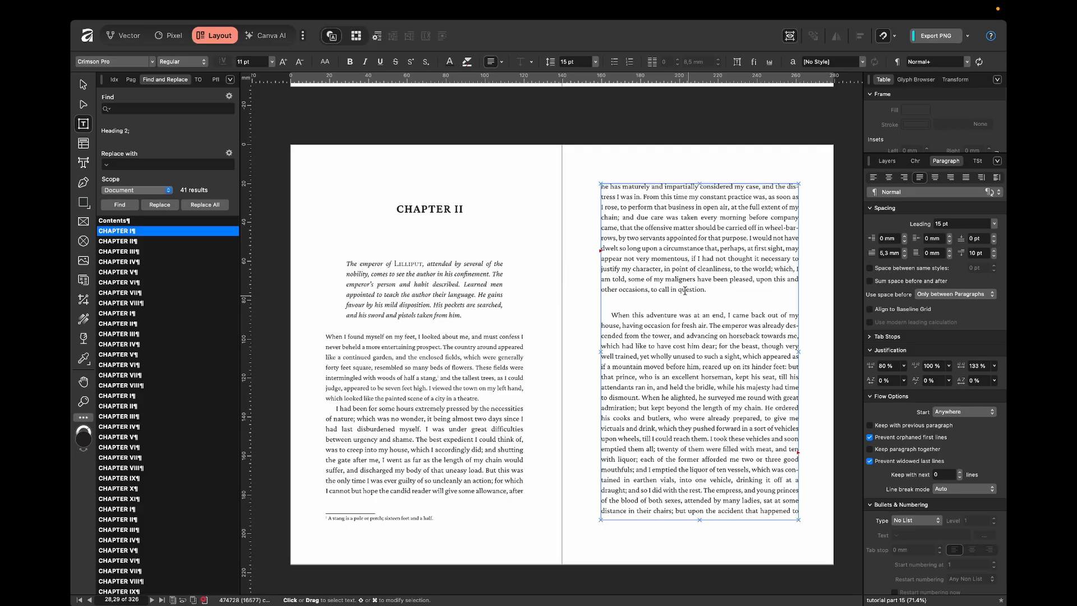
left_click(979, 256)
type("0")
key("Return")
left_click(745, 336)
left_click(977, 238)
type("0")
key("Return")
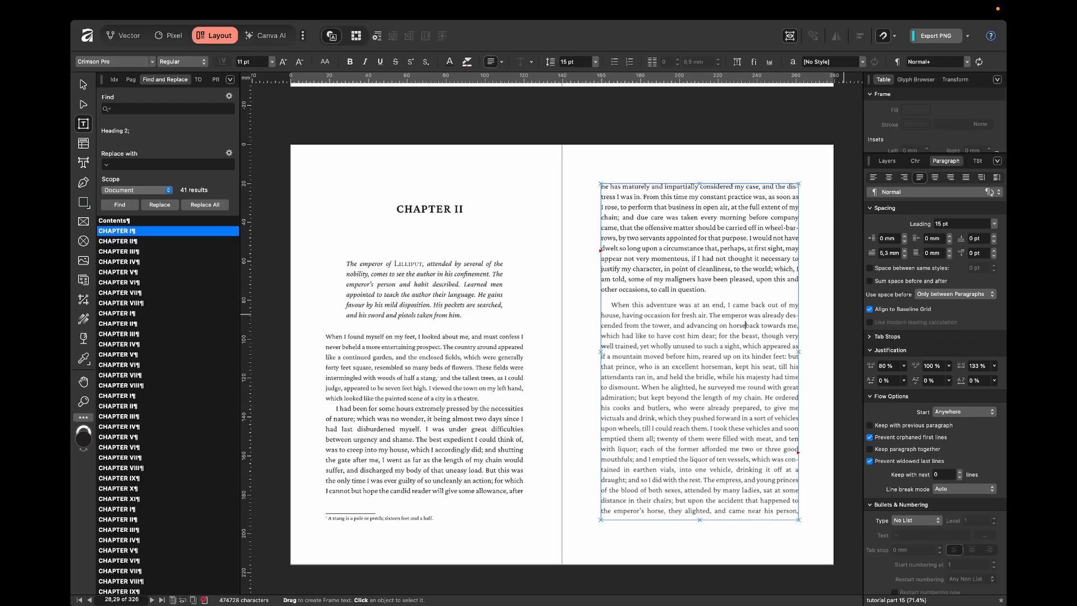
Align the Chapter II paragraph ending "other occasions, to call in question" to the baseline grid
left_click(682, 283)
left_click(870, 310)
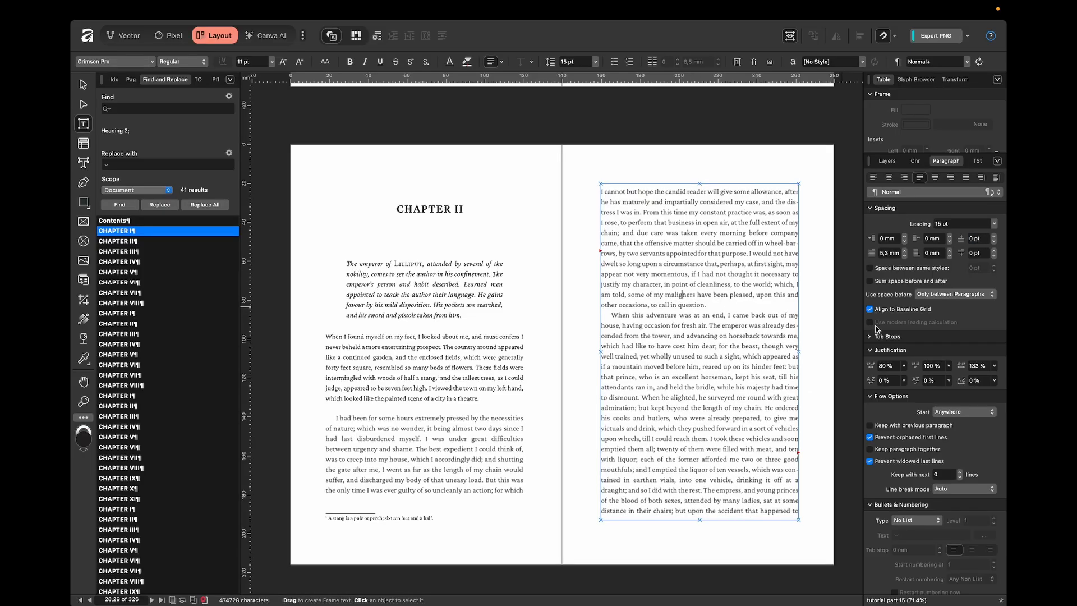
left_click(560, 359)
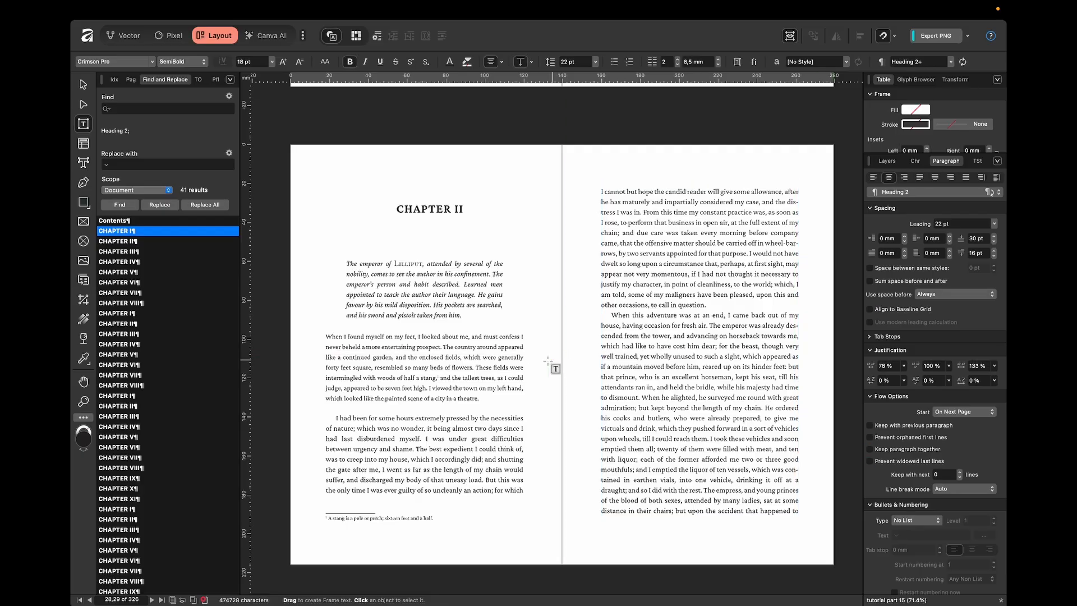
Align Chapter II's opening body paragraph, beginning "When I found myself on my feet", to the baseline grid
left_click(479, 400)
left_click_drag(454, 380, 451, 428)
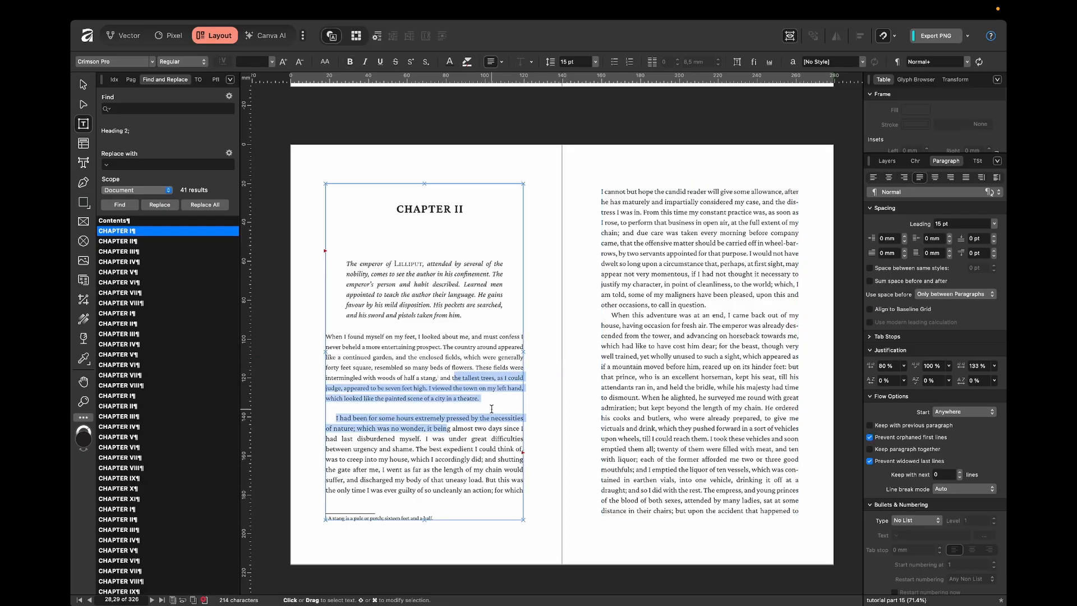
left_click(459, 376)
left_click(871, 309)
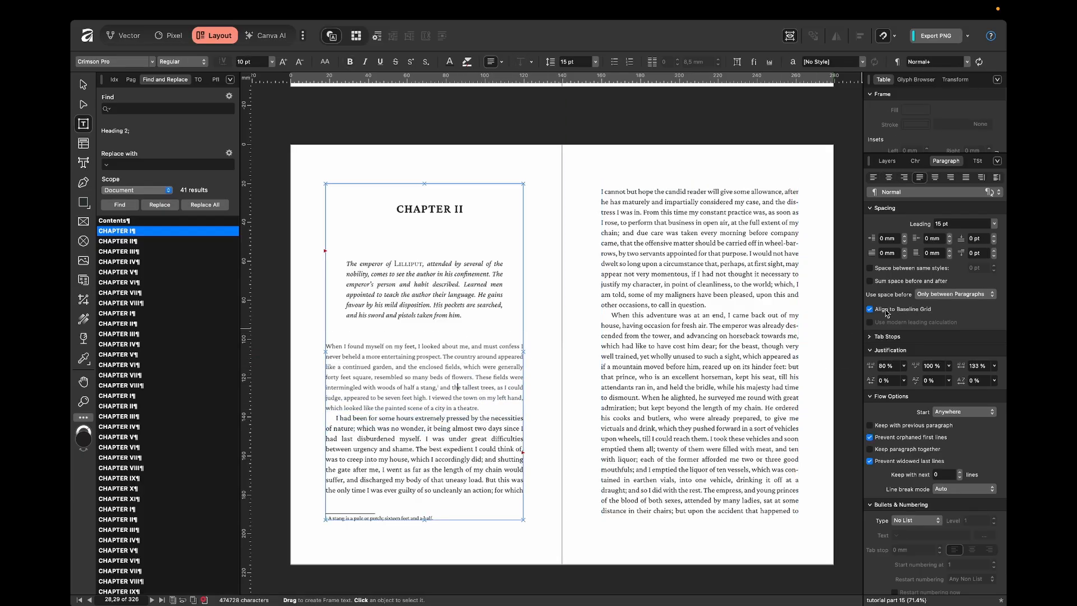
left_click(454, 298)
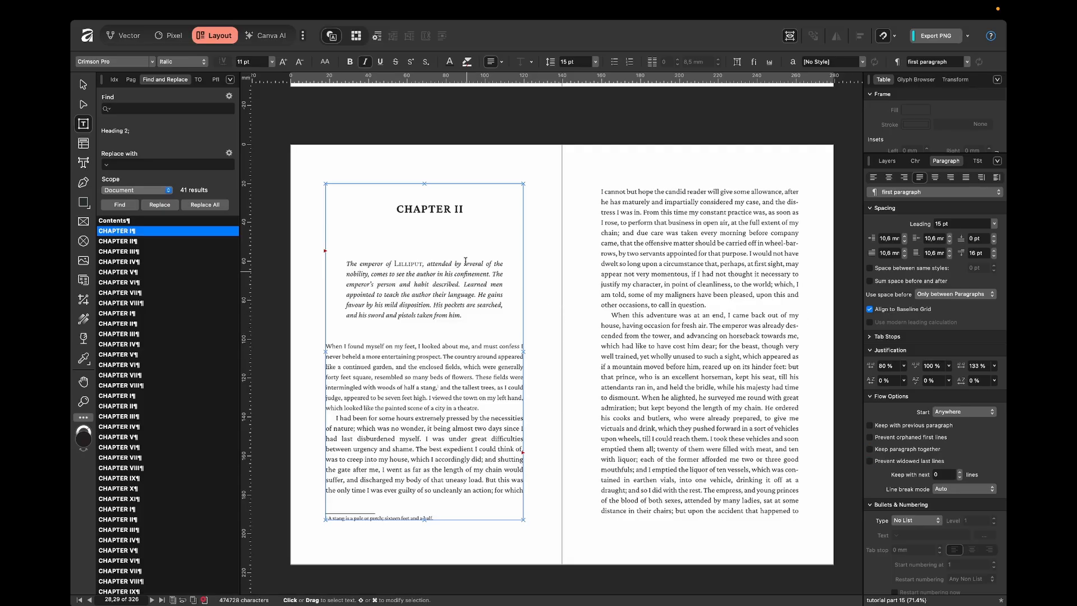
left_click(569, 304)
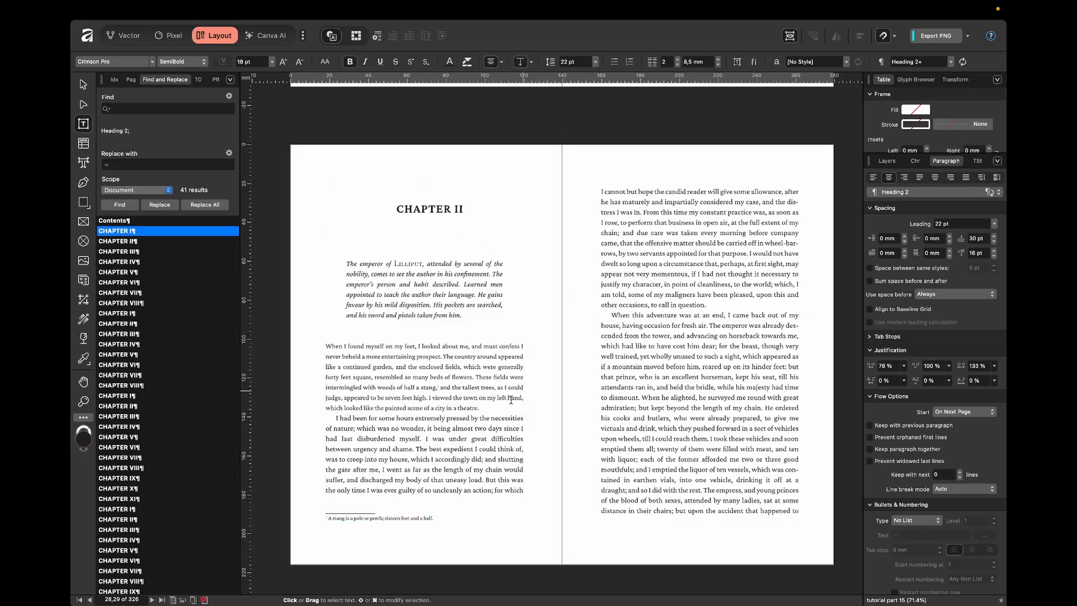
Examine the Chapter II pages up close and as whole spreads, checking paragraph spacing, line endings and word spacing
scroll(367, 528, "up", 5)
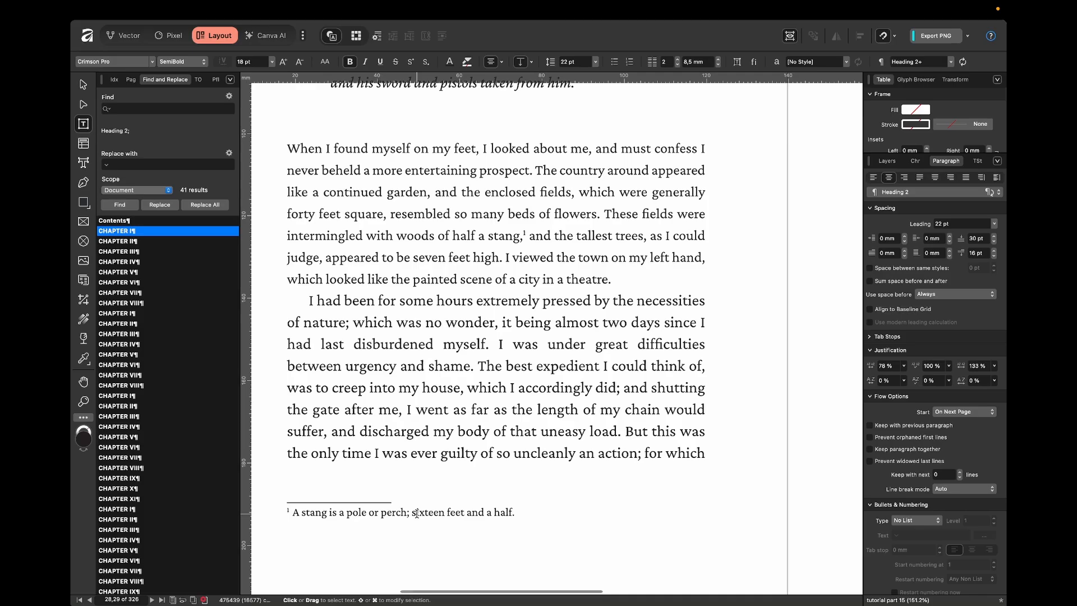
scroll(597, 289, "down", 5)
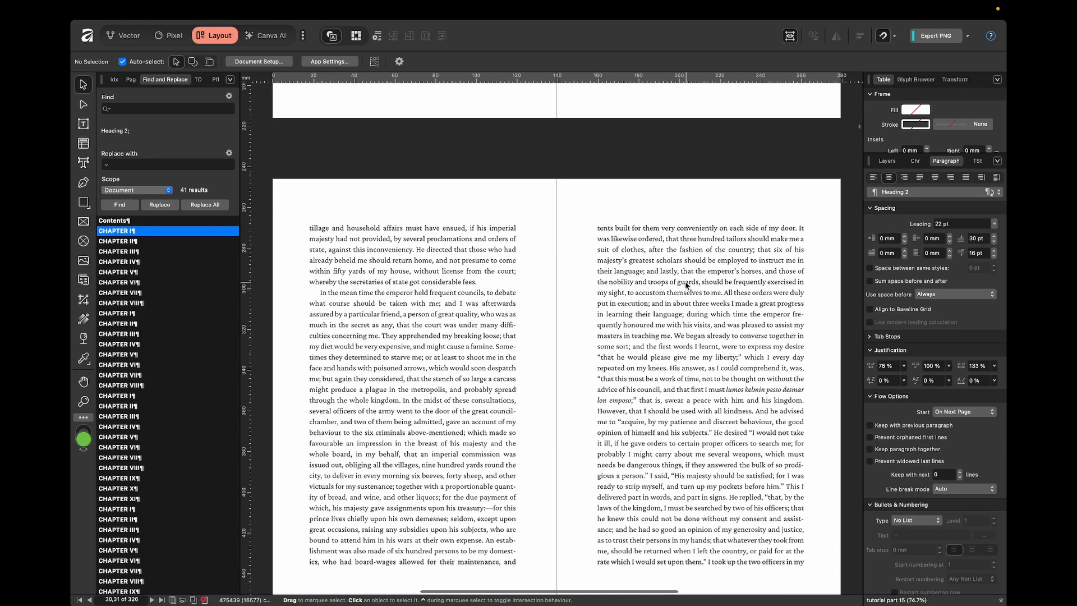
scroll(687, 285, "up", 5)
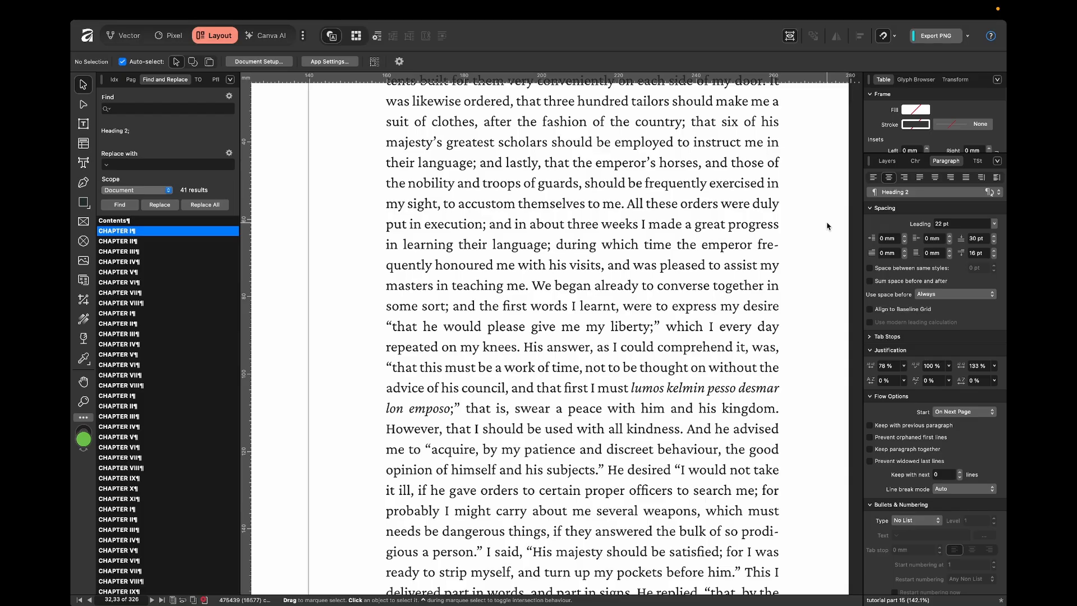
key("super+0")
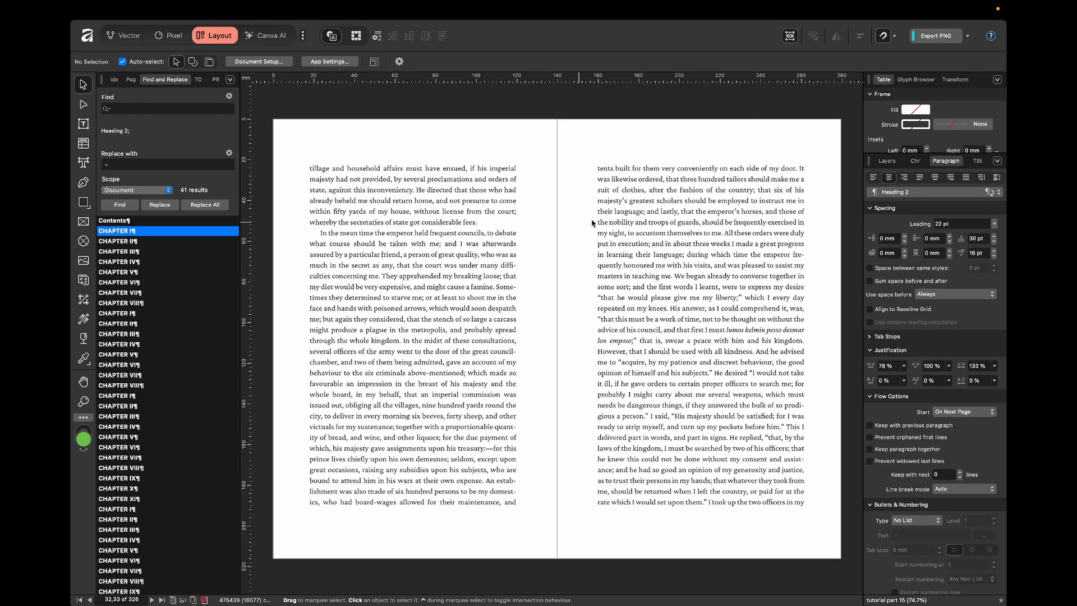
scroll(704, 253, "up", 5)
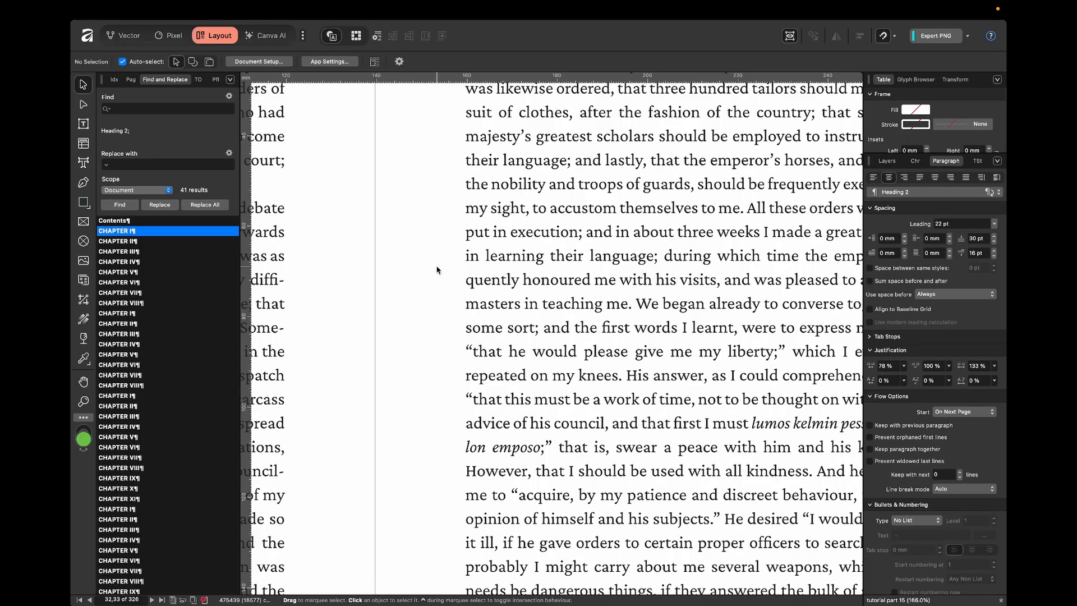
key("super+0")
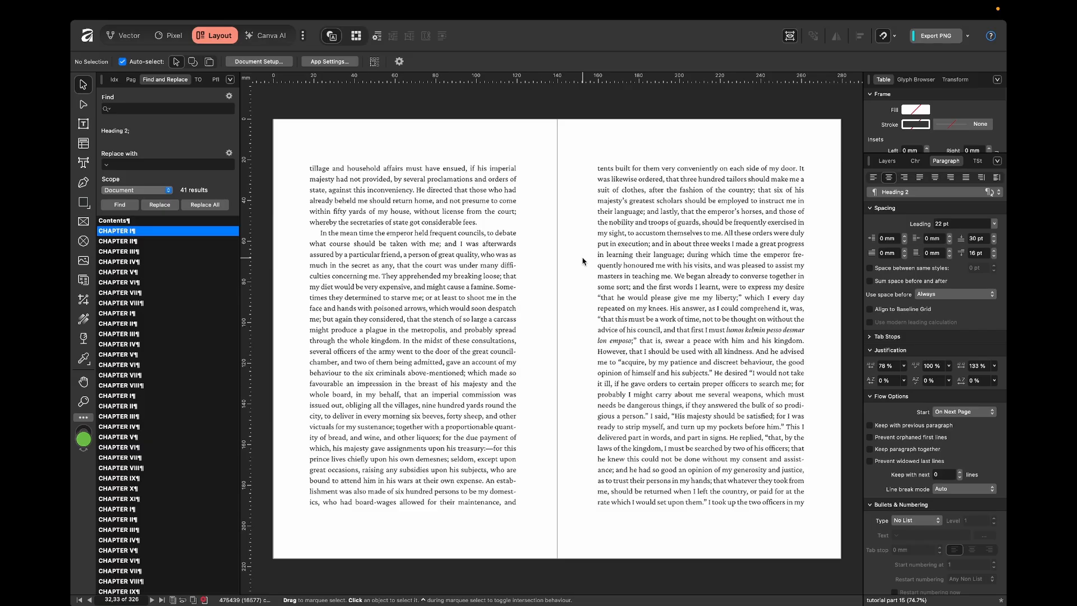
key("super+1")
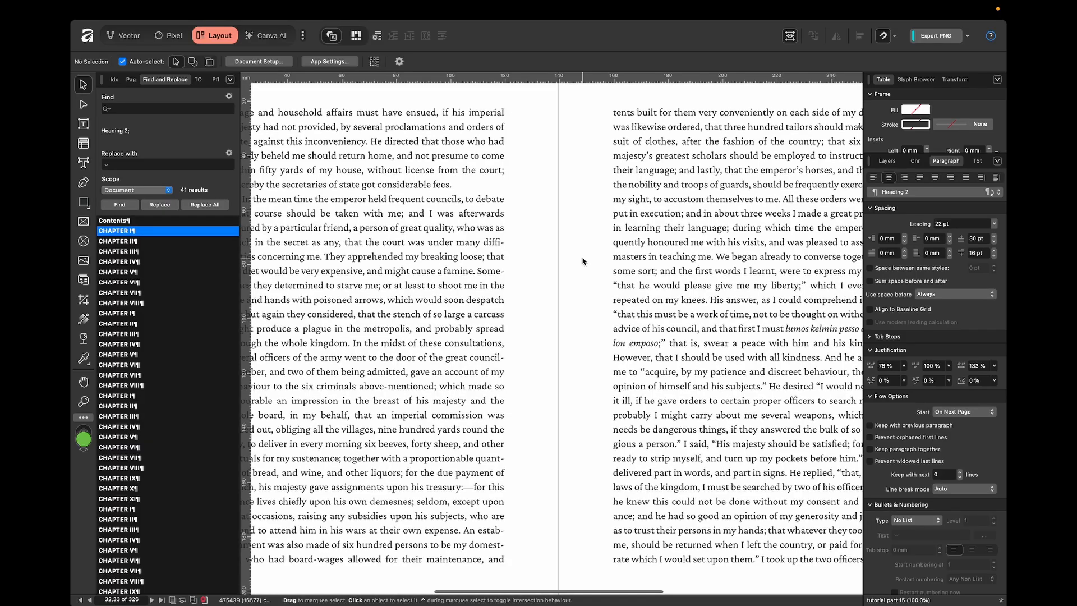
scroll(583, 261, "right", 5)
scroll(583, 261, "up", 2)
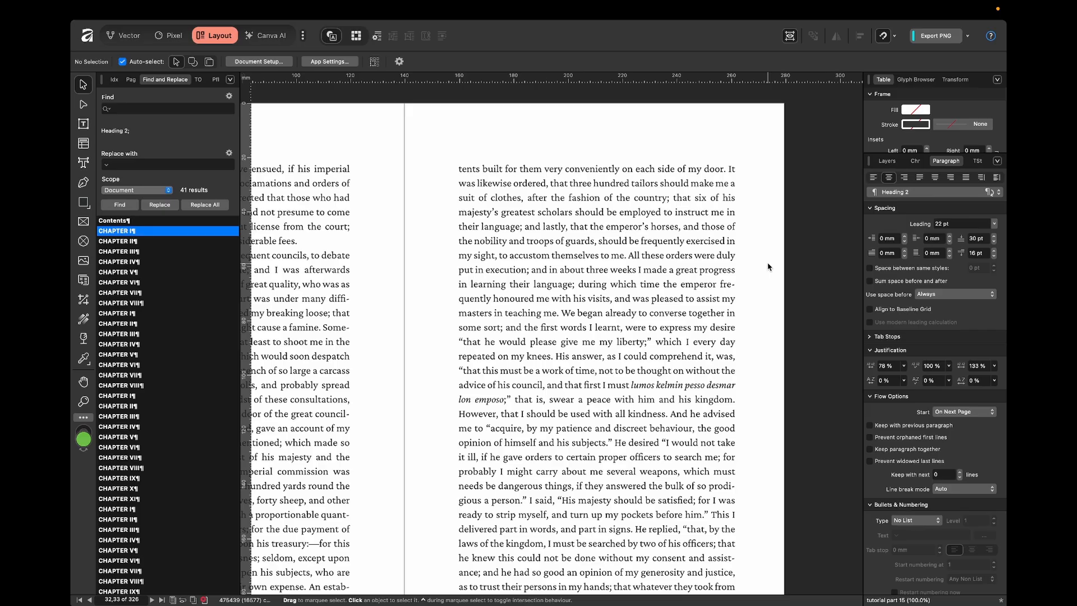
key("super+0")
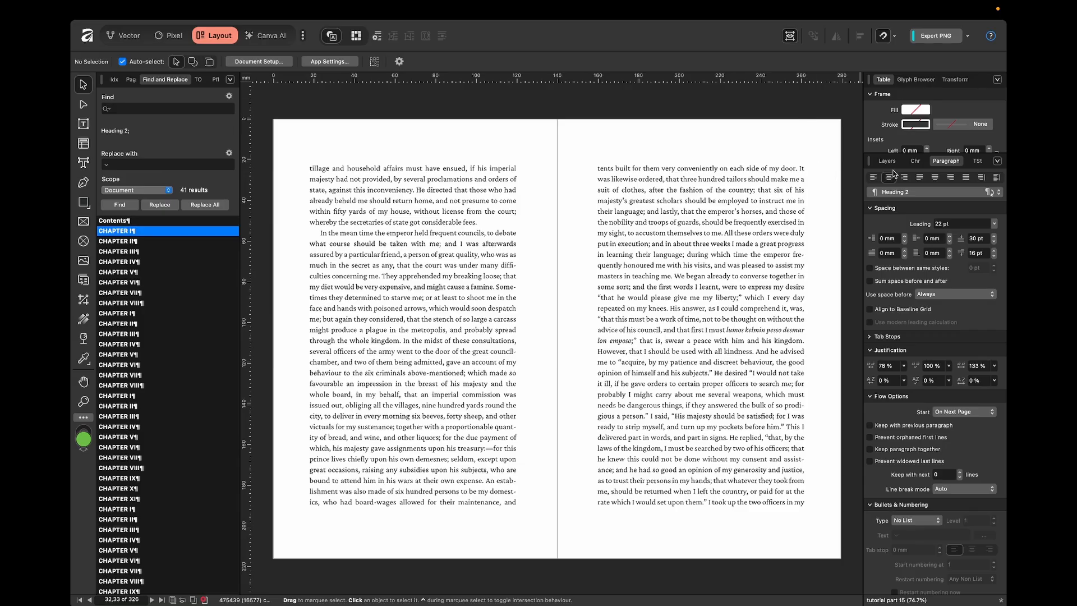
Set the minimum word spacing in the justification of the Chapter II paragraph ending "word for word, as follows:" to 78%
scroll(561, 369, "down", 5)
scroll(557, 369, "down", 6)
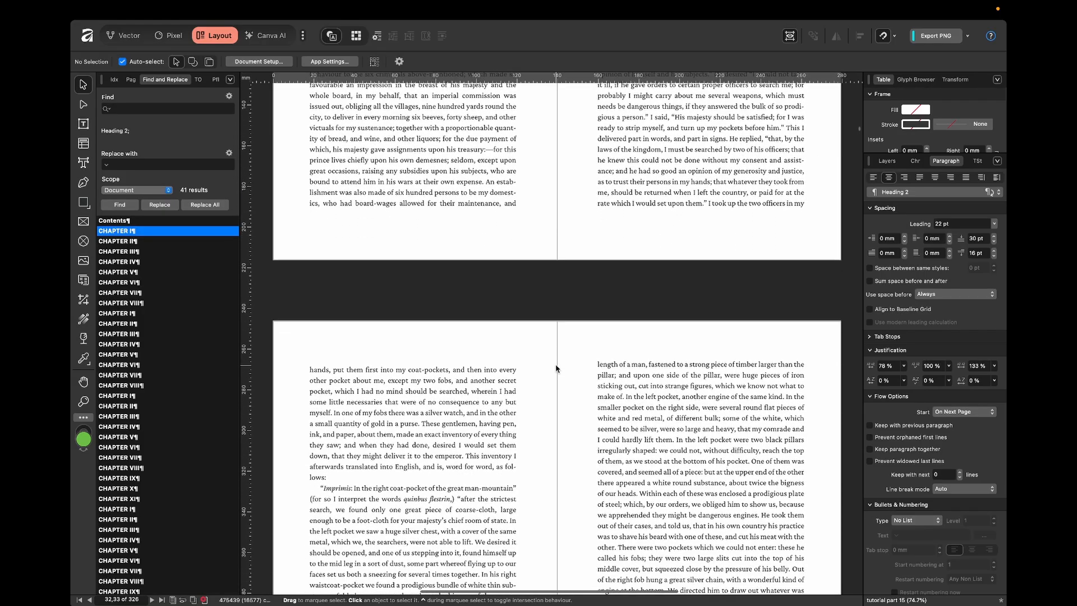
double_click(329, 243)
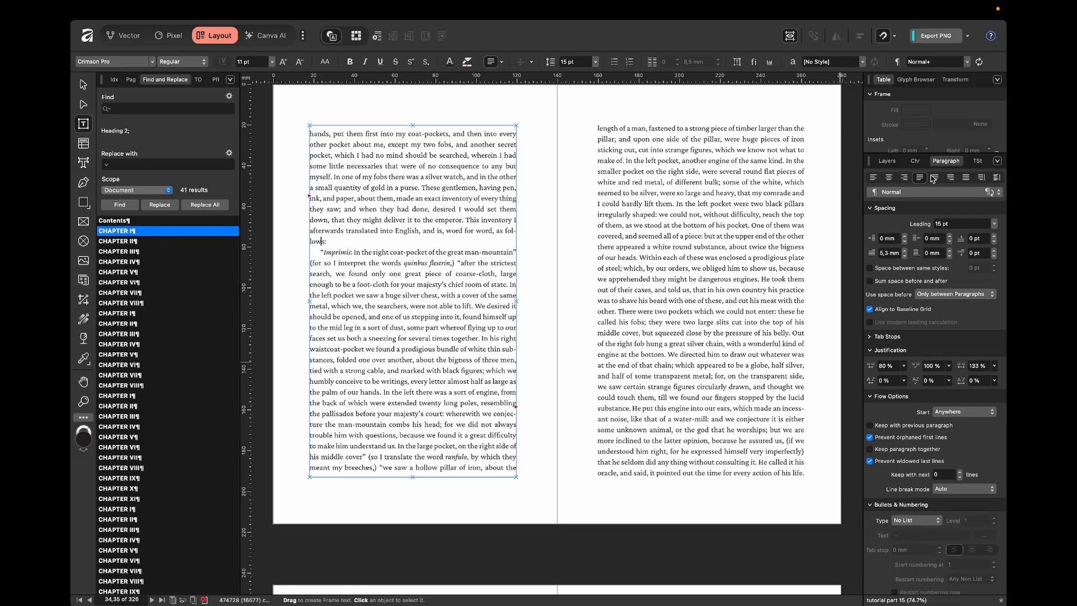
left_click(885, 367)
type("78")
key("Return")
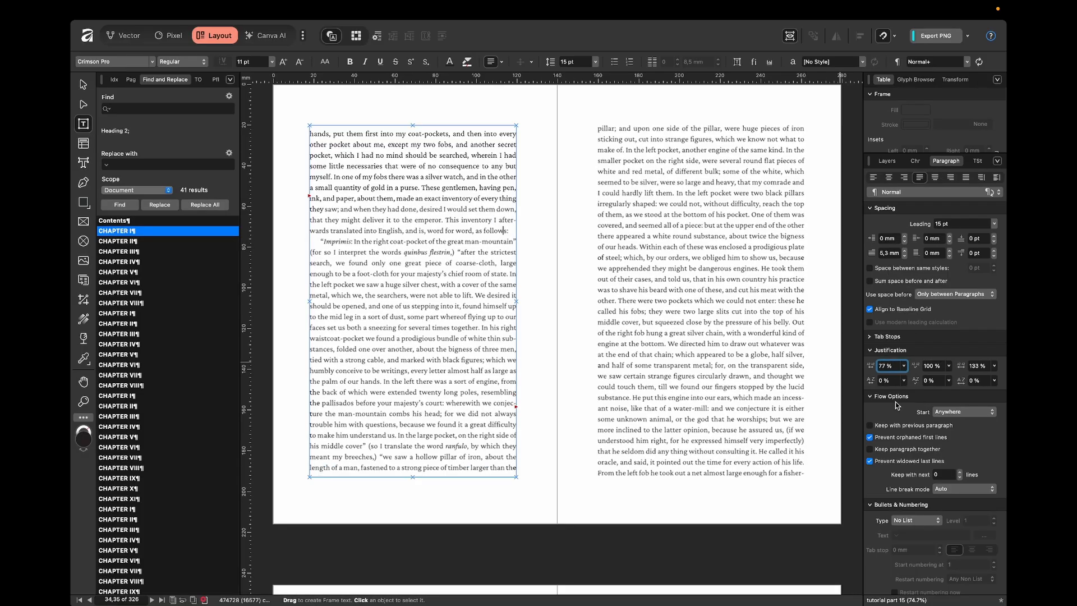
key("super+z")
key("super+shift+z")
left_click(546, 217)
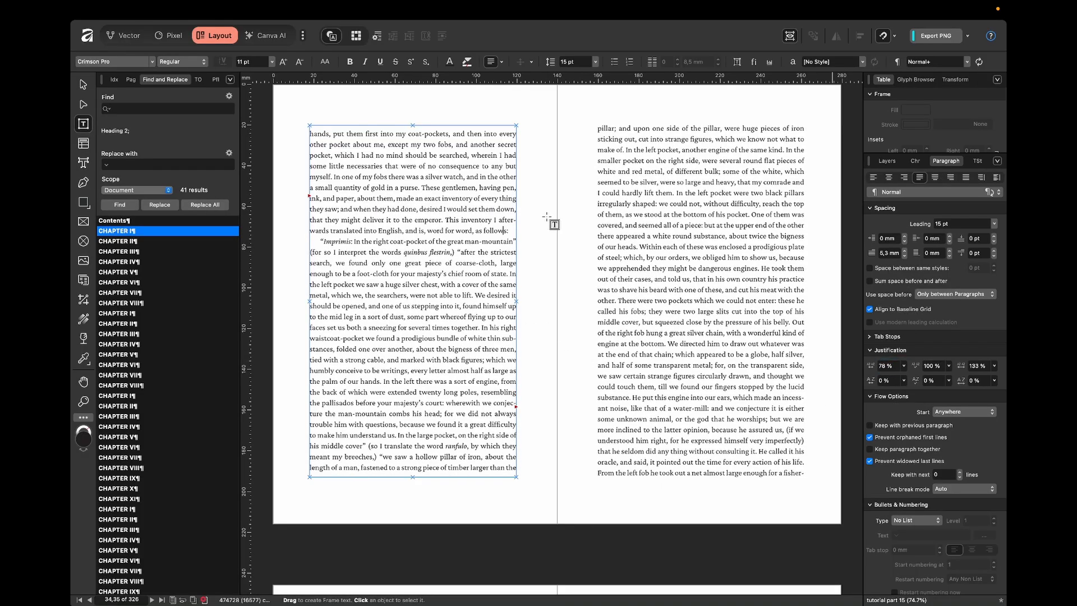
Set the first line indent of Chapter III's opening body paragraph, beginning "My gentleness and good behaviour", to 0 mm
scroll(572, 359, "down", 7)
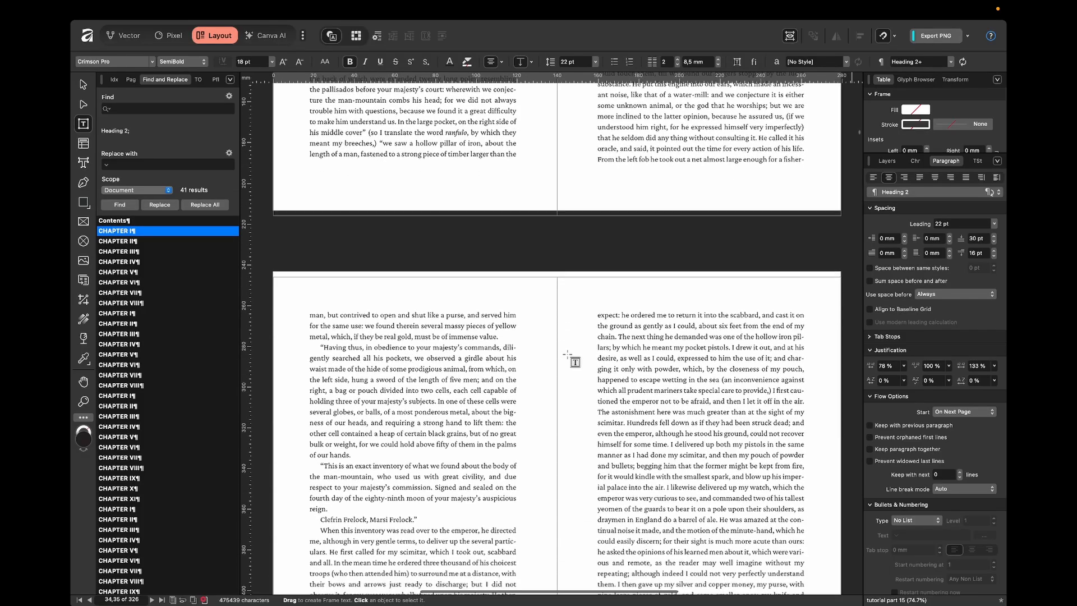
scroll(573, 359, "down", 10)
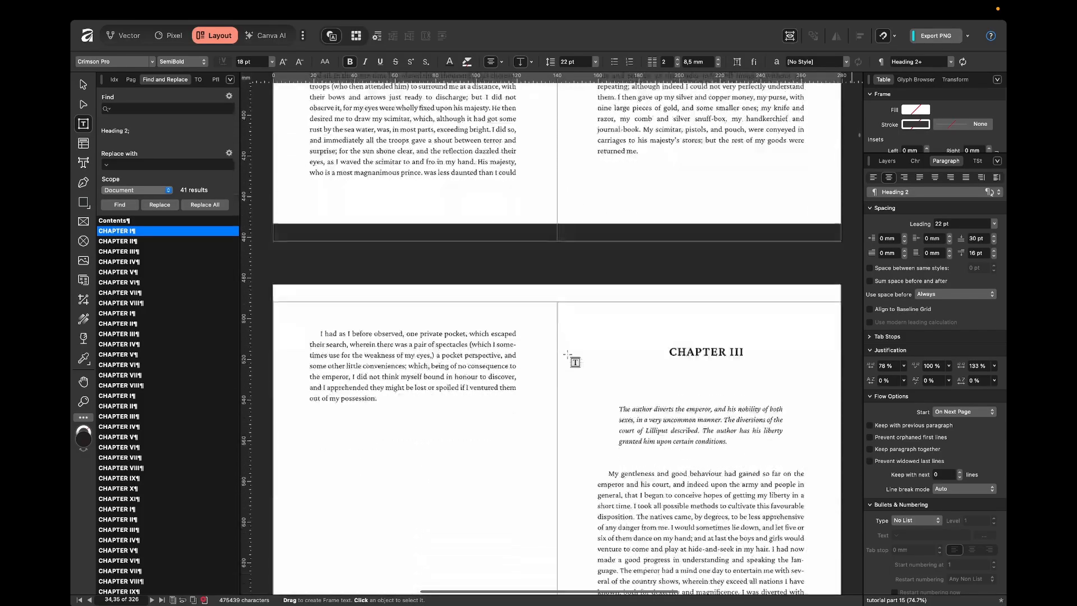
scroll(567, 355, "down", 2)
left_click(640, 361)
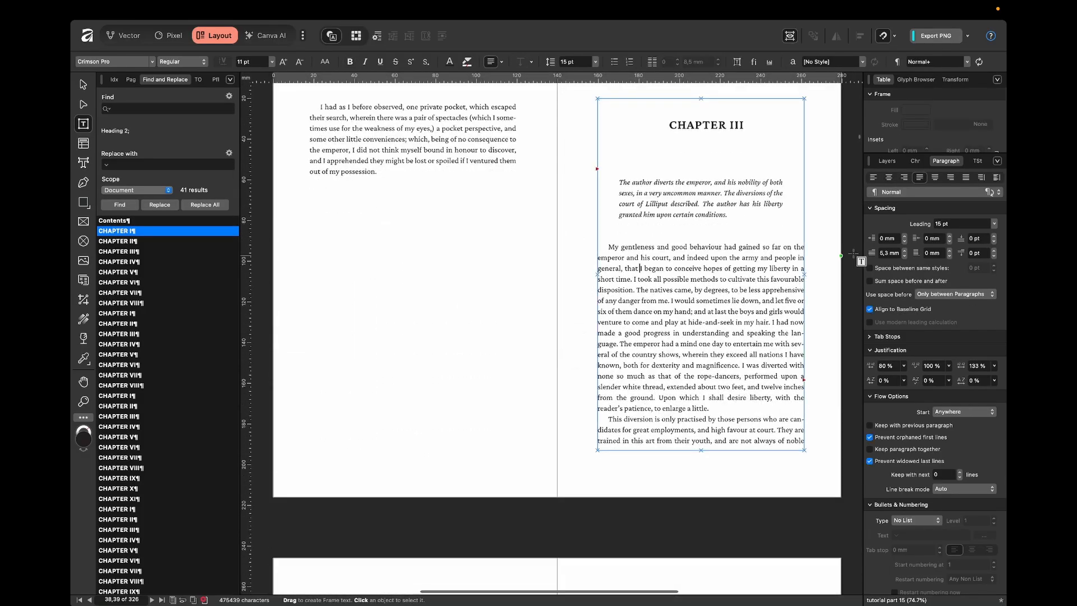
double_click(894, 253)
type("0")
key("Return")
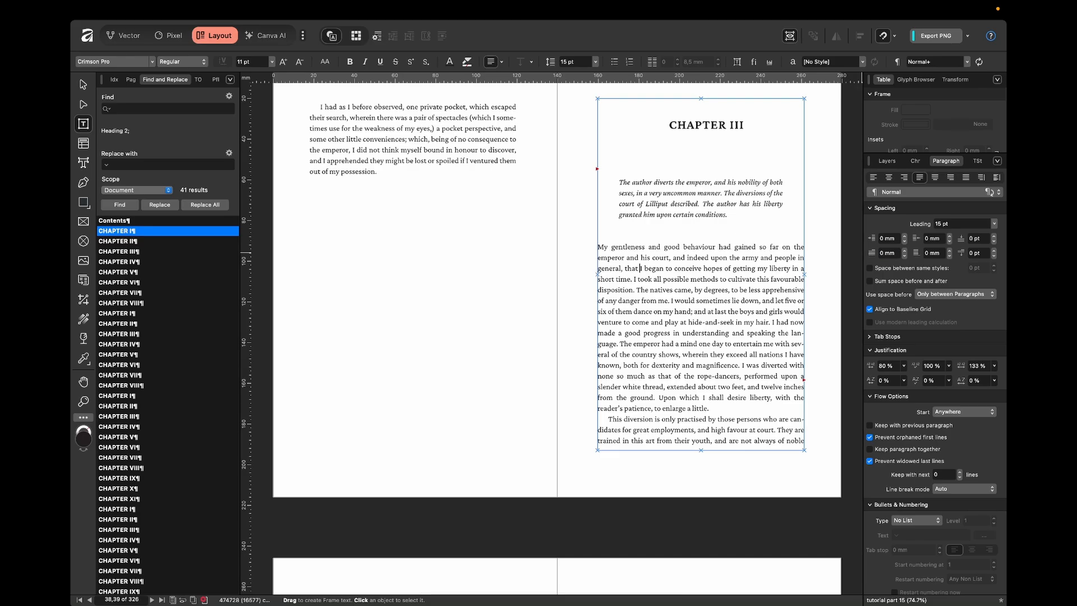
left_click(549, 286)
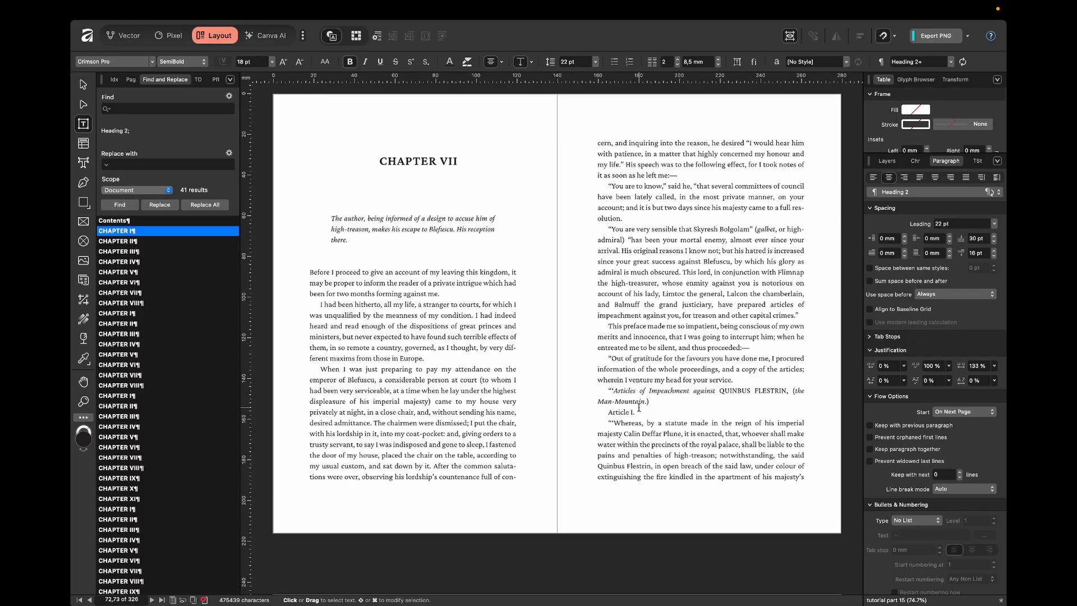
Set the font style of the "Article I." line in Chapter VII to SemiBold
left_click(609, 414)
left_click_drag(609, 413, 644, 412)
left_click(644, 413)
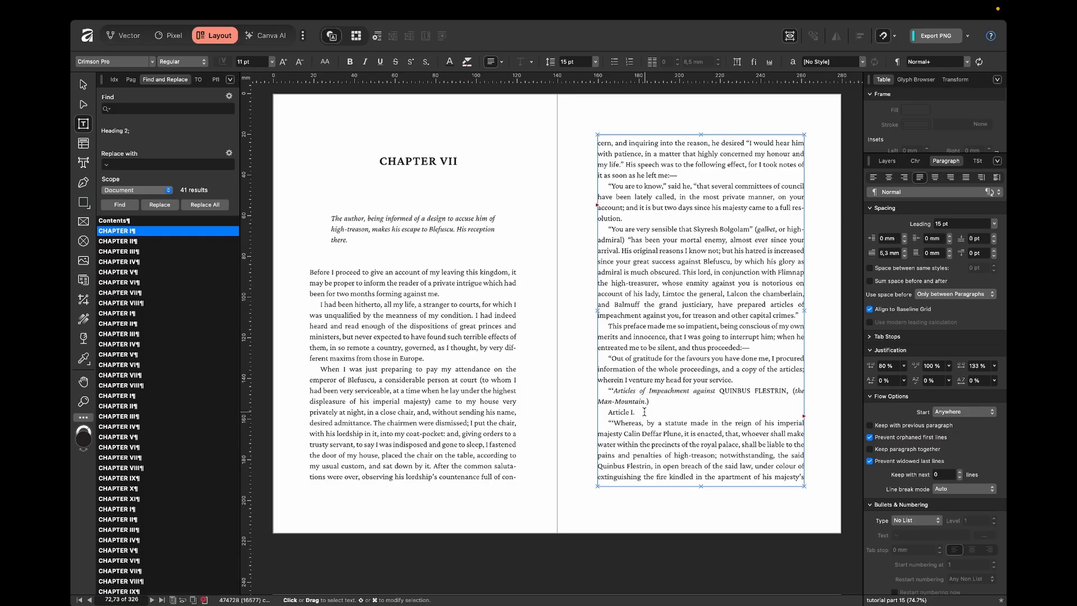
left_click_drag(634, 413, 608, 413)
left_click(913, 162)
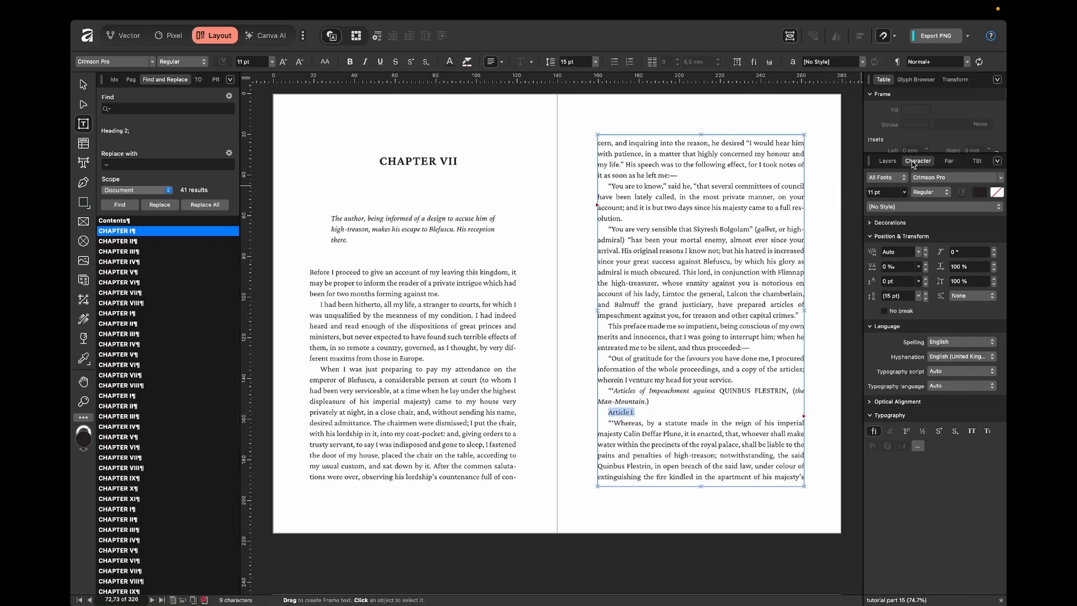
left_click(918, 194)
left_click(927, 236)
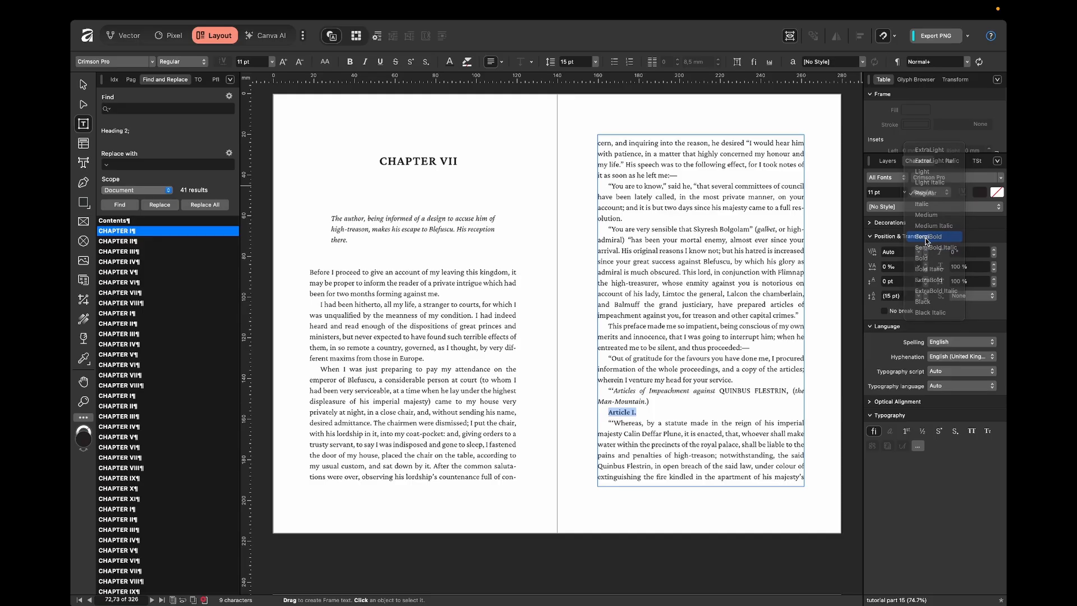
Centre the "Article I." line and set its first line indent to 0 mm
left_click(946, 163)
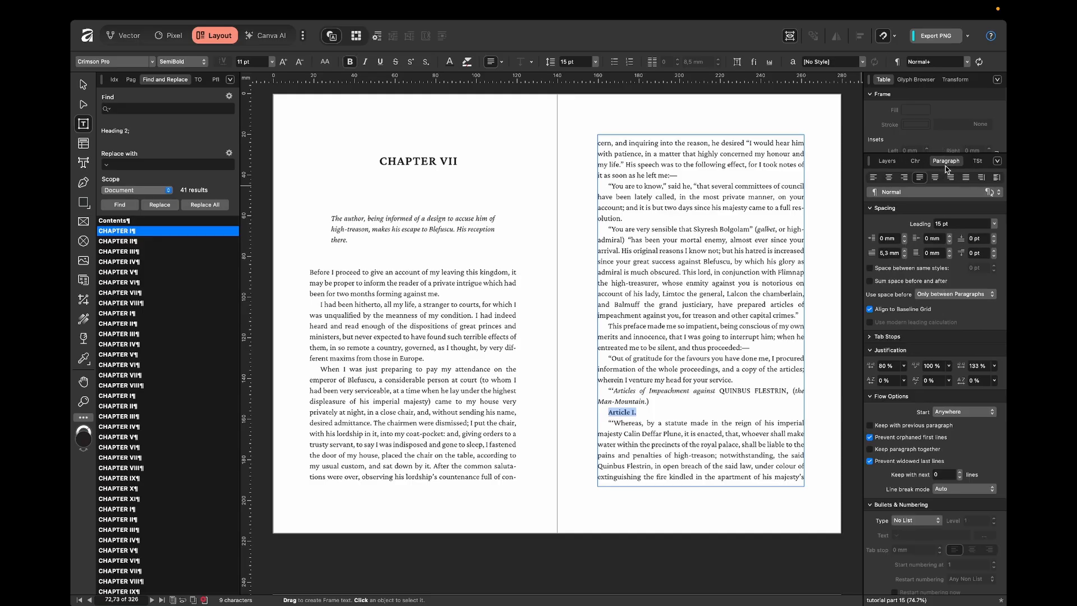
left_click(888, 178)
left_click(894, 252)
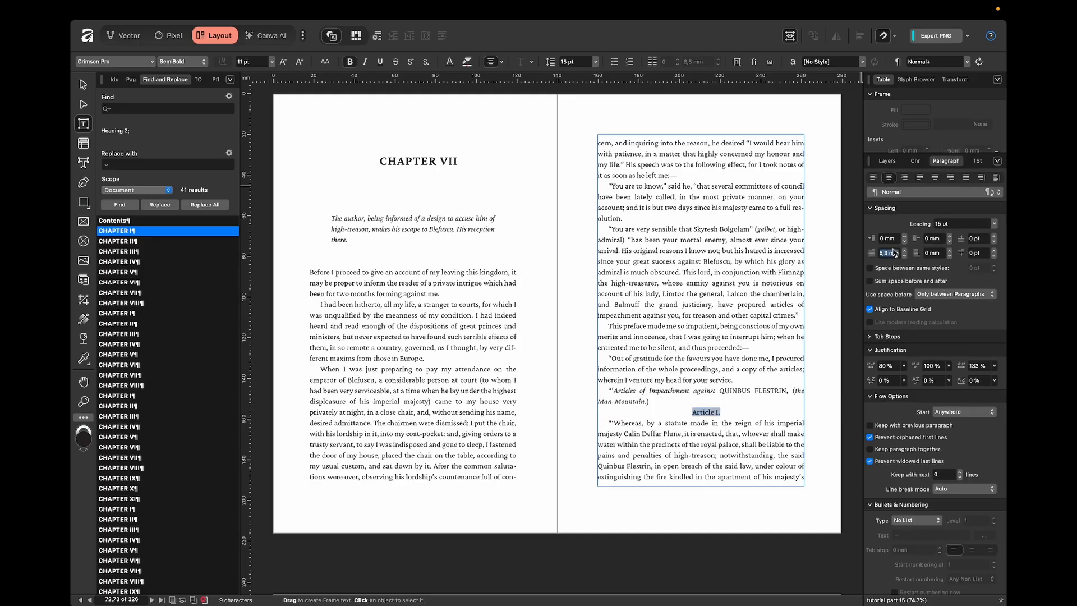
type("0")
key("Return")
Set the "Article I." line's space before to 16 pt and space after to 1 pt
left_click(976, 238)
key("Return")
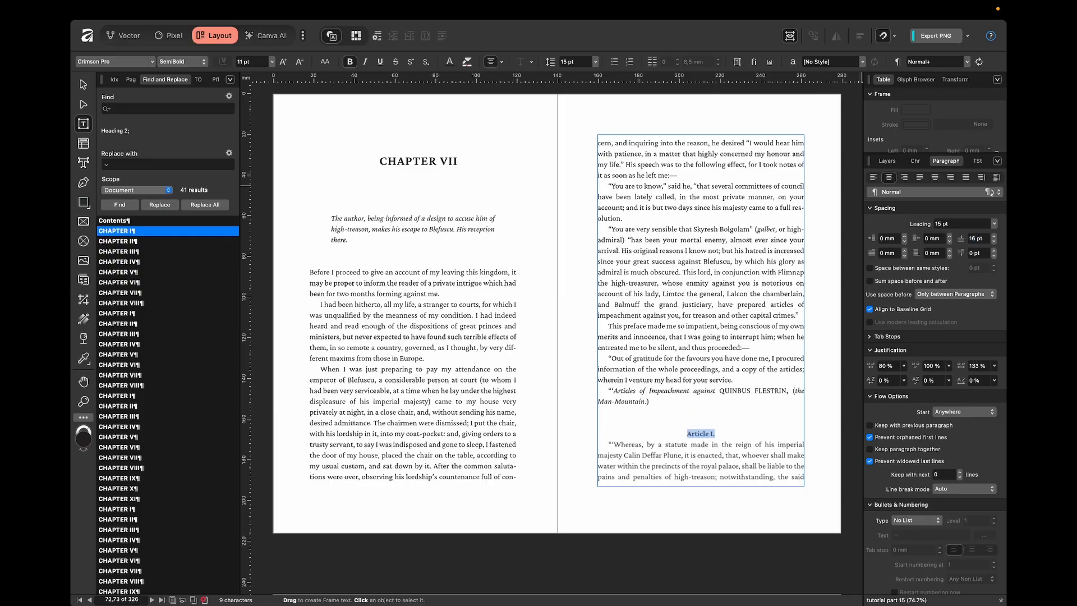
type("1")
key("Return")
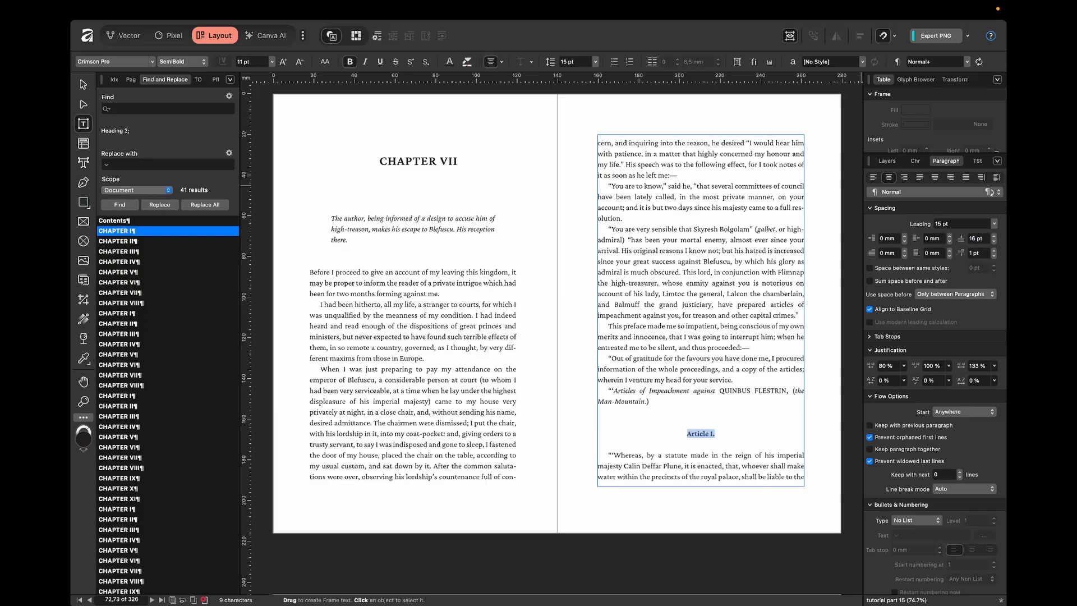
Create a paragraph style named "heading 3" from the formatting of the "Article I." line
left_click(978, 162)
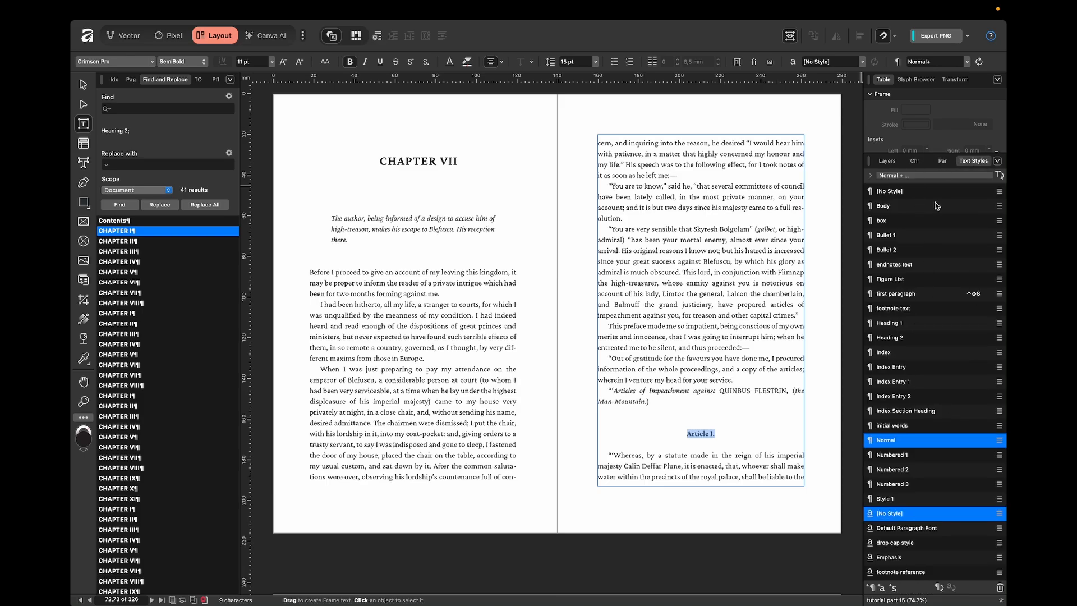
scroll(932, 393, "down", 5)
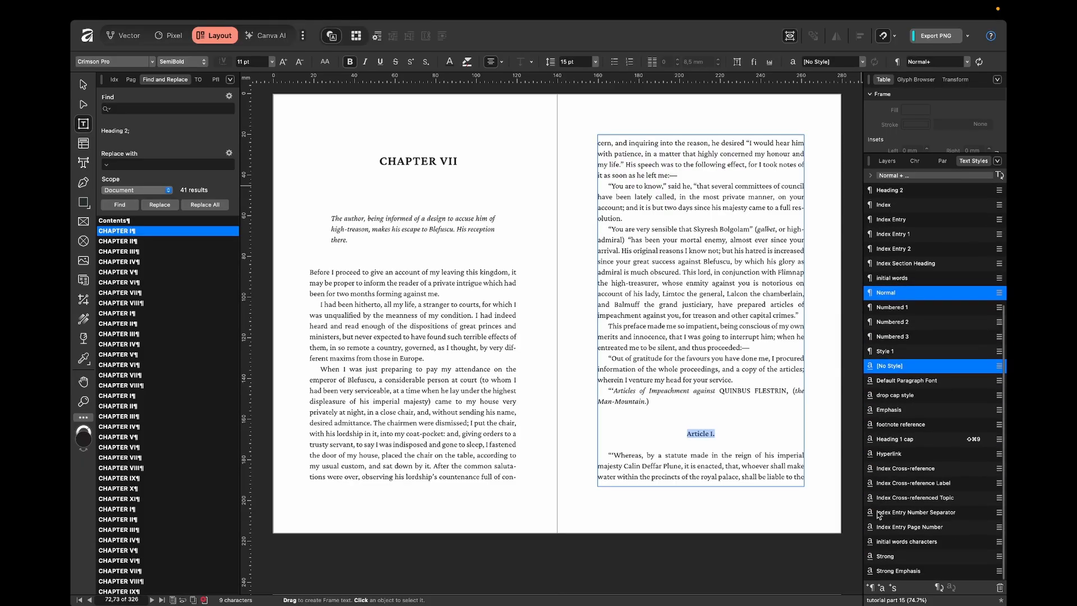
left_click(871, 587)
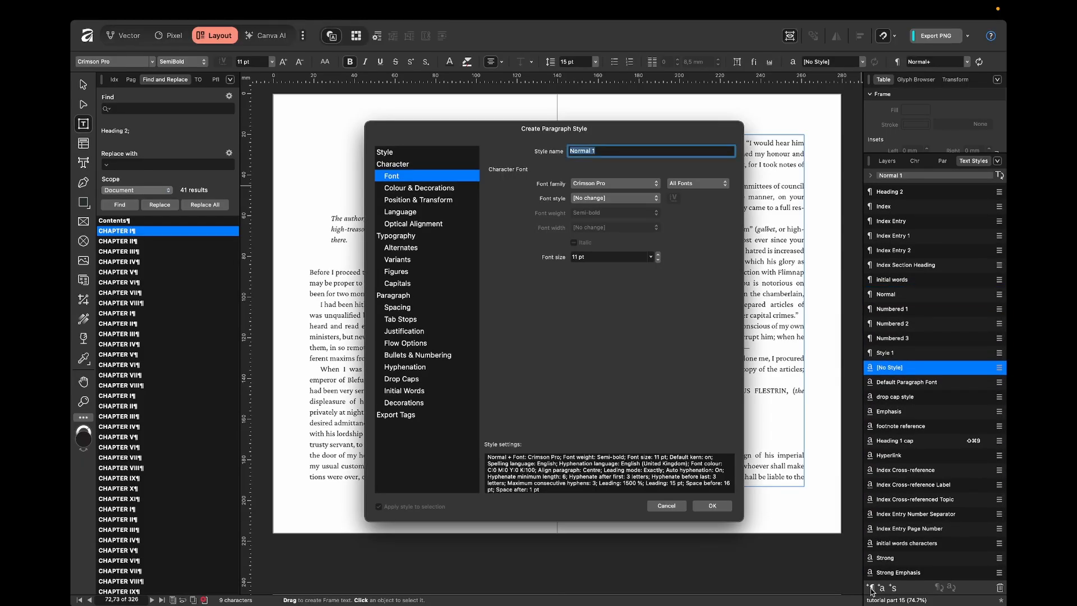
type("heading 3")
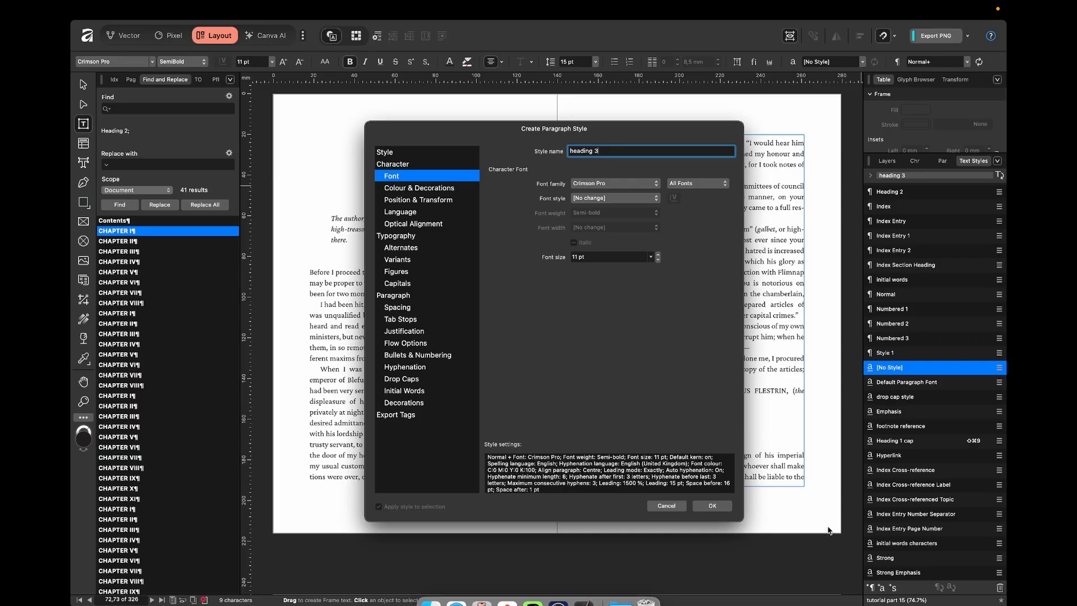
left_click(712, 505)
Apply the heading 3 paragraph style to the "Article II.", "Article III." and "Article IV." lines in Chapter VII
scroll(560, 399, "down", 5)
scroll(400, 408, "down", 3)
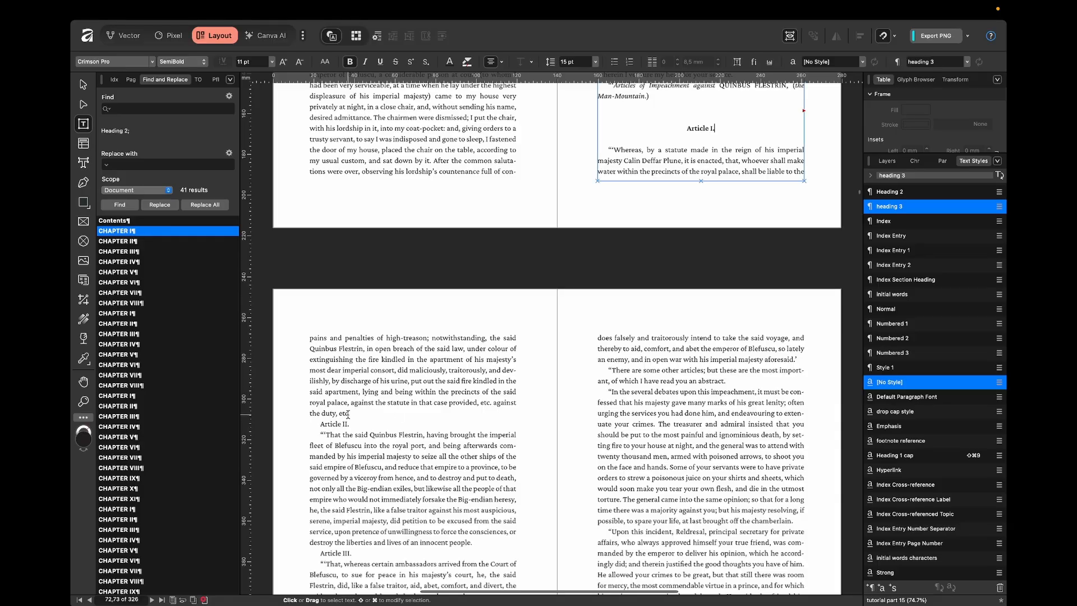
double_click(332, 422)
scroll(334, 449, "down", 1)
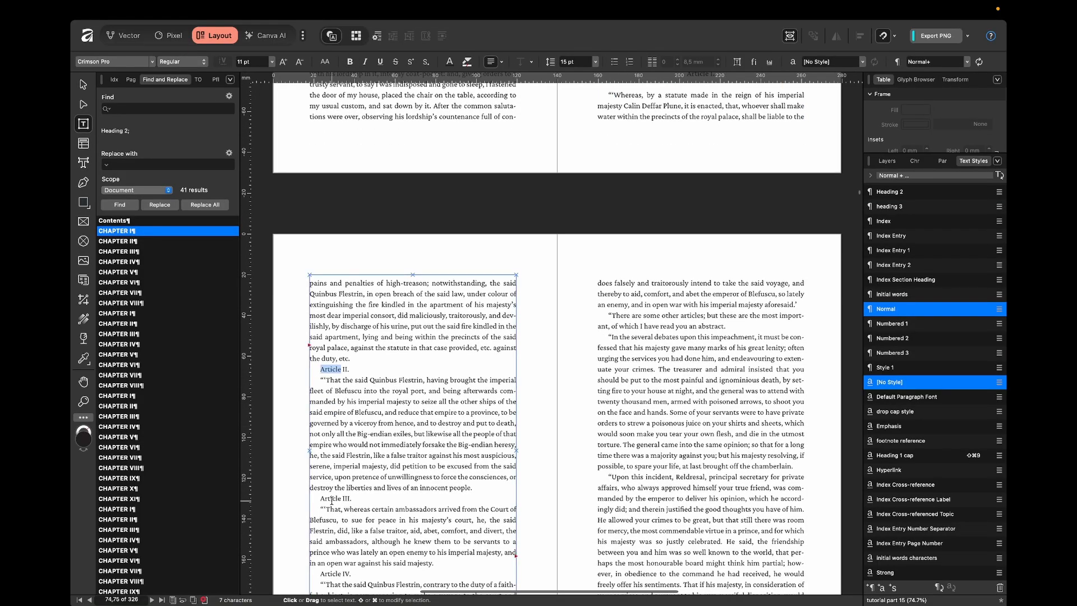
double_click(331, 498, "super")
scroll(377, 486, "down", 2)
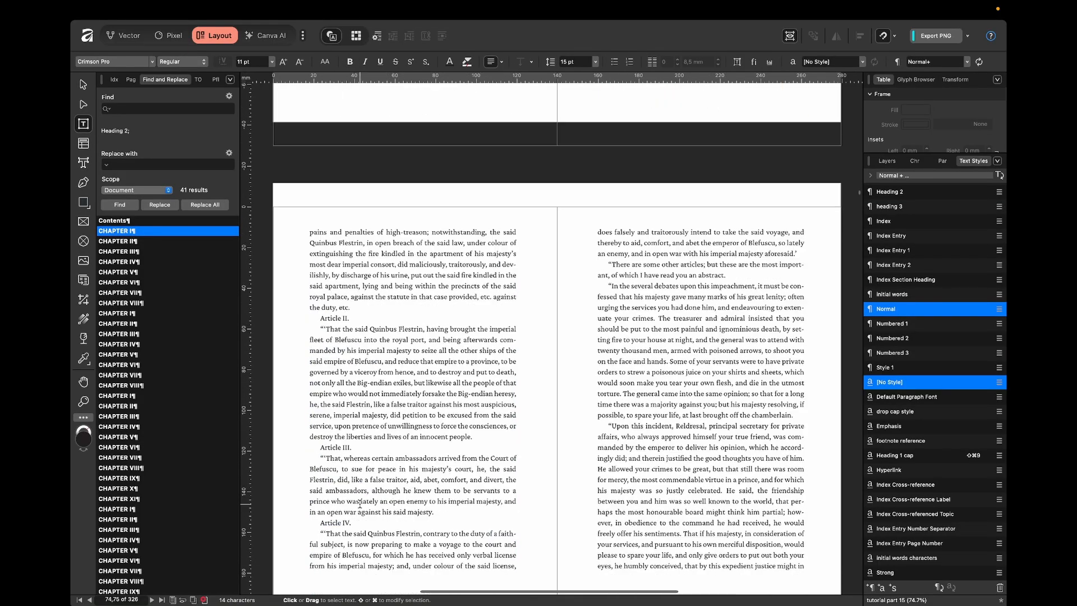
double_click(336, 459, "super")
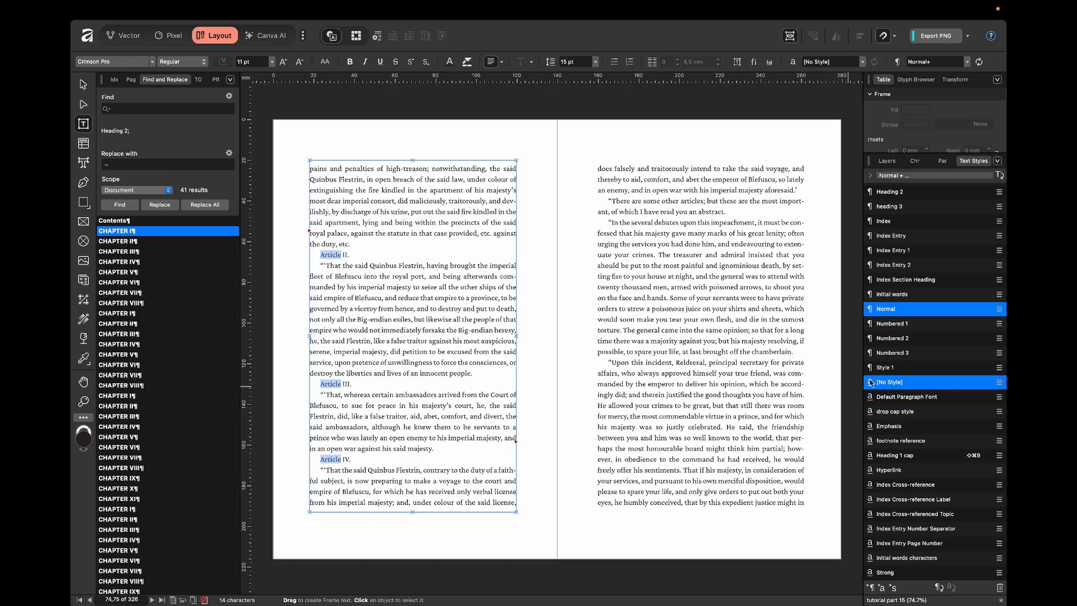
left_click(925, 353)
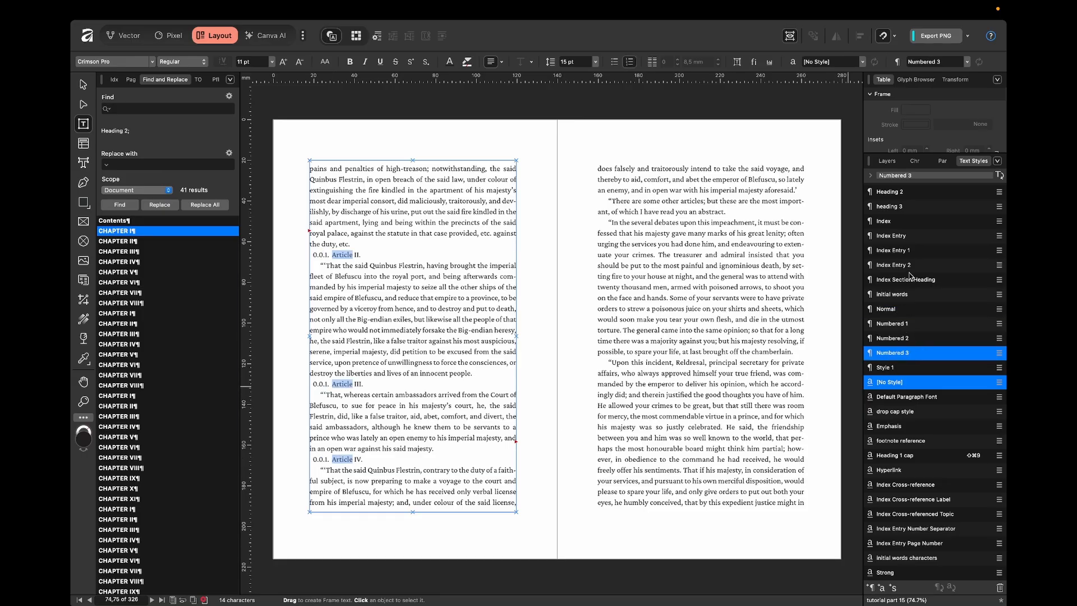
scroll(915, 401, "up", 5)
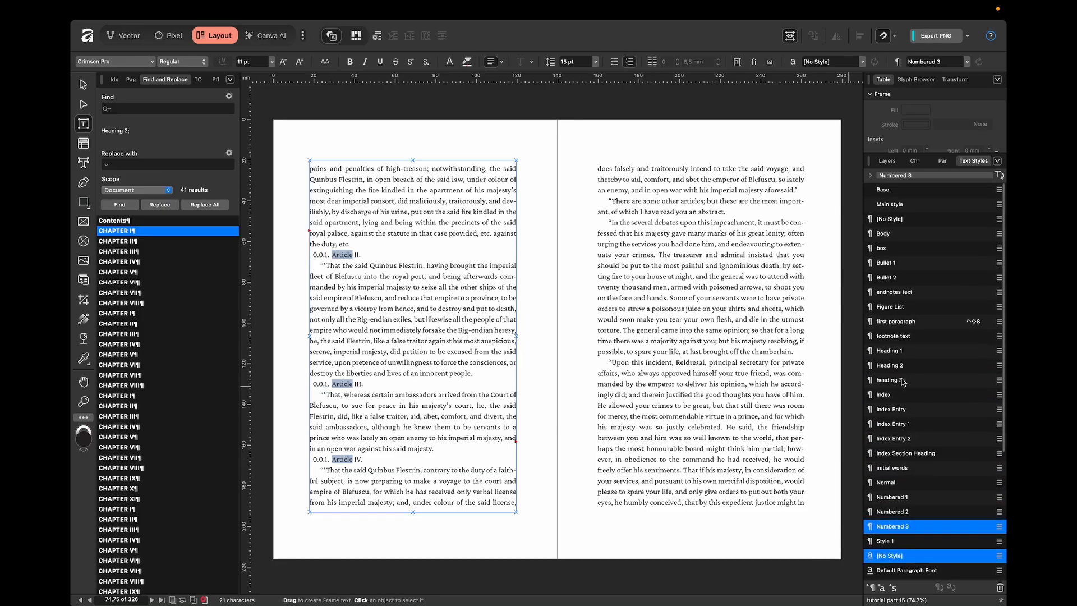
left_click(902, 380)
left_click(458, 281)
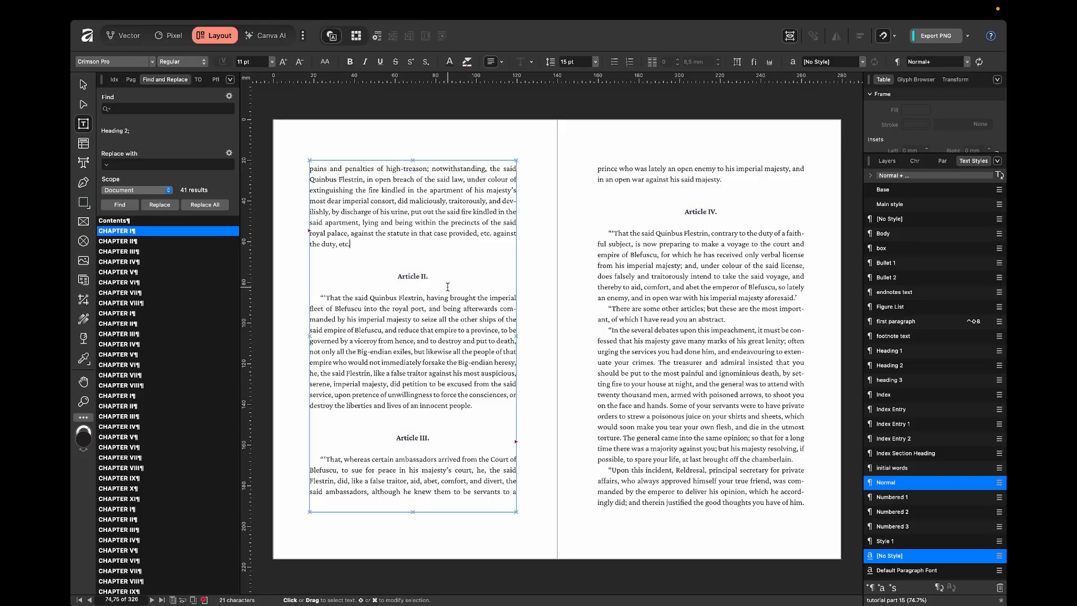
Set the first line indent to 0 mm for the opening paragraphs under Articles I, II, III and IV
left_click(379, 298)
double_click(357, 459, "super")
double_click(669, 233, "super")
scroll(715, 273, "up", 10)
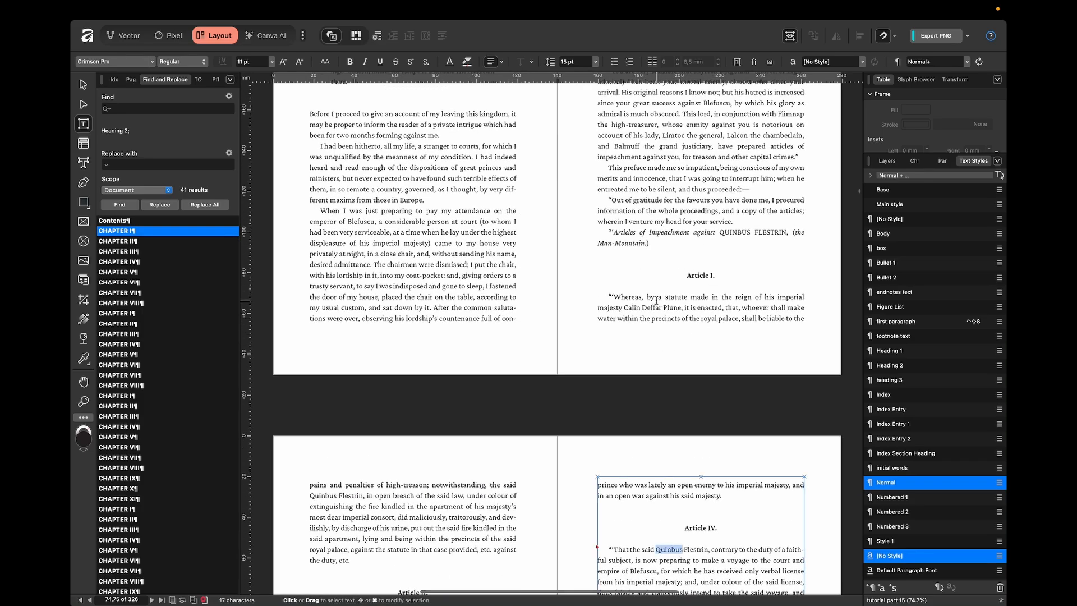
double_click(670, 298, "super")
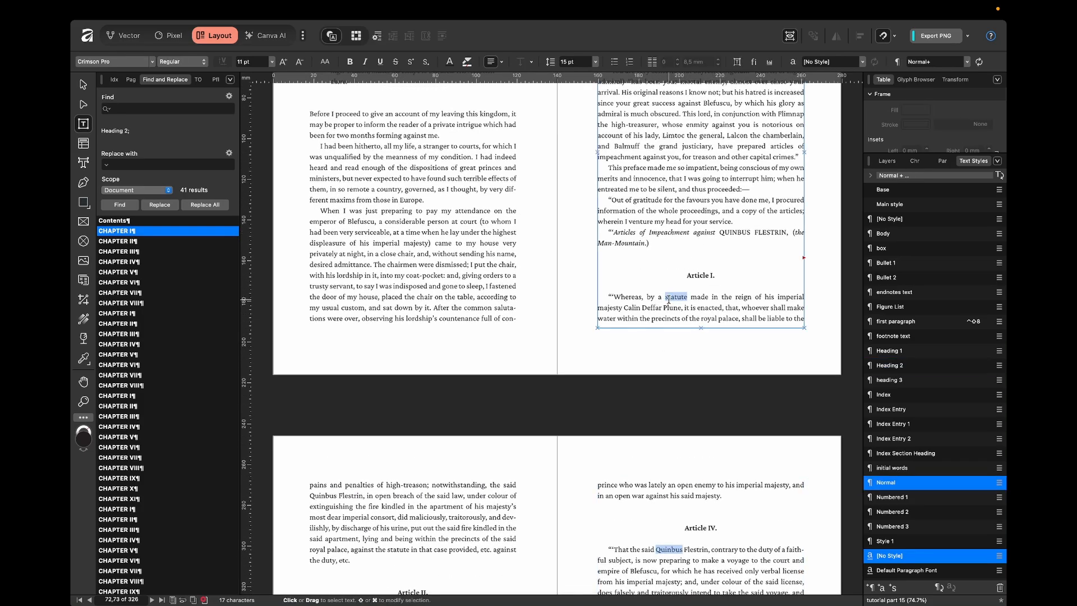
left_click(942, 164)
left_click(890, 254)
type("0")
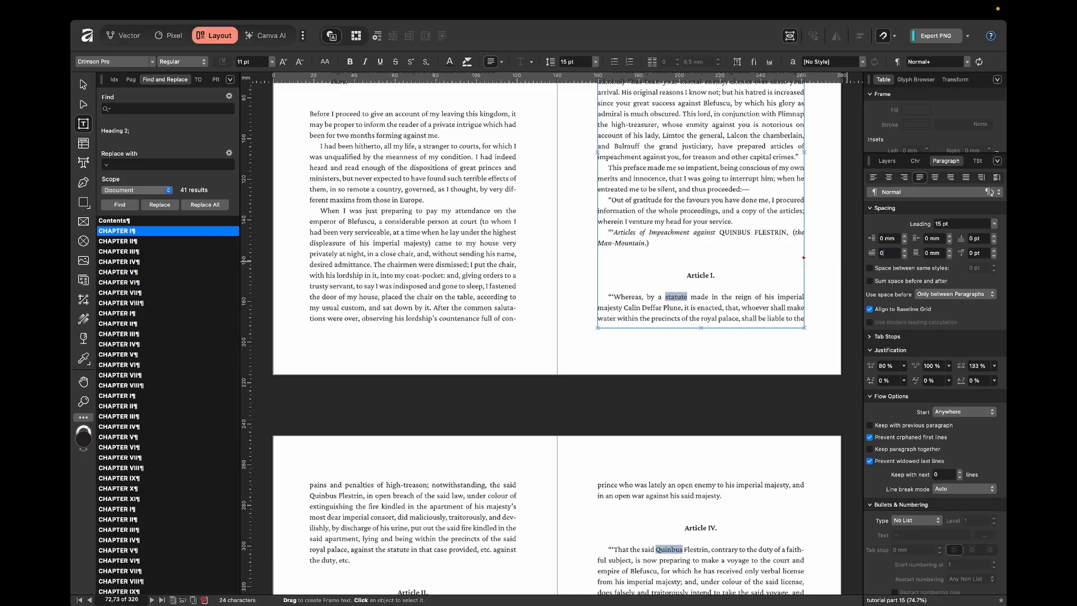
key("Return")
left_click(811, 300)
Examine the last line of the paragraph beginning "I stayed but two months", just before the Second Part
scroll(646, 375, "down", 5)
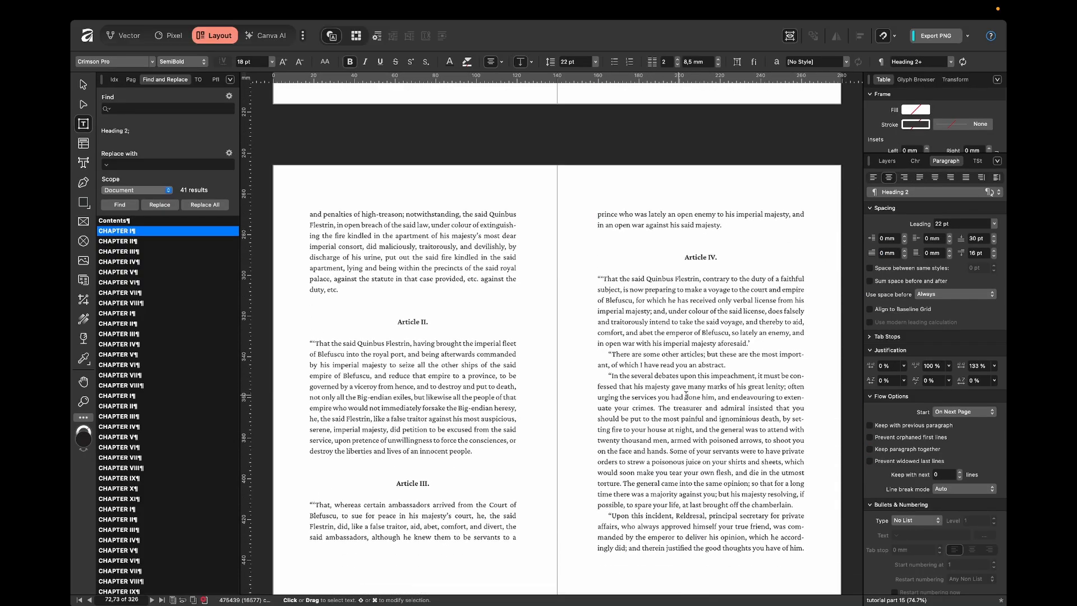
scroll(546, 395, "down", 5)
scroll(546, 395, "down", 5)
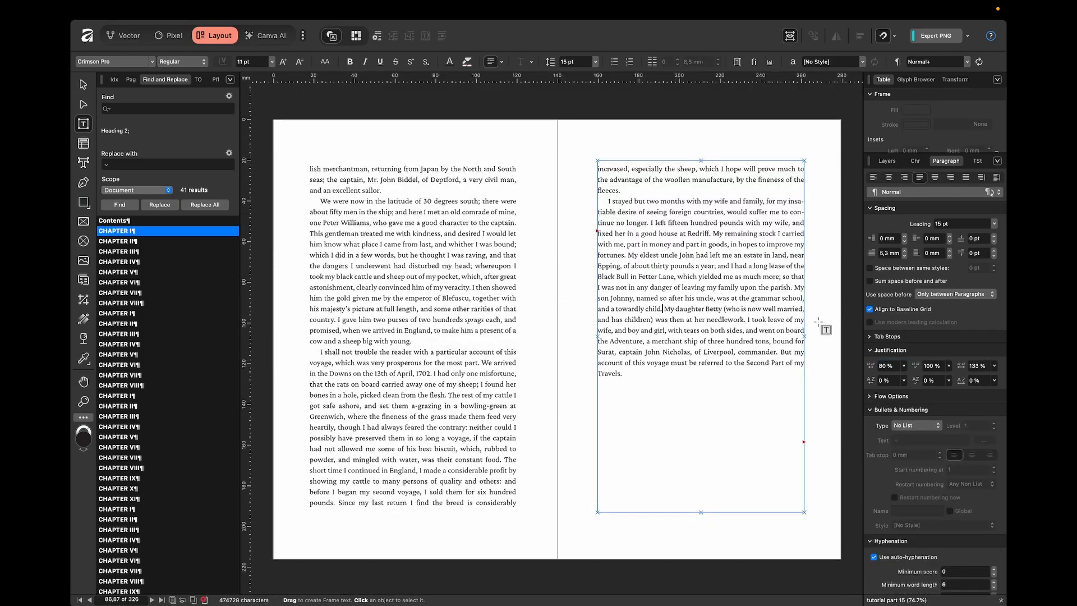
left_click_drag(628, 373, 598, 375)
left_click(583, 361)
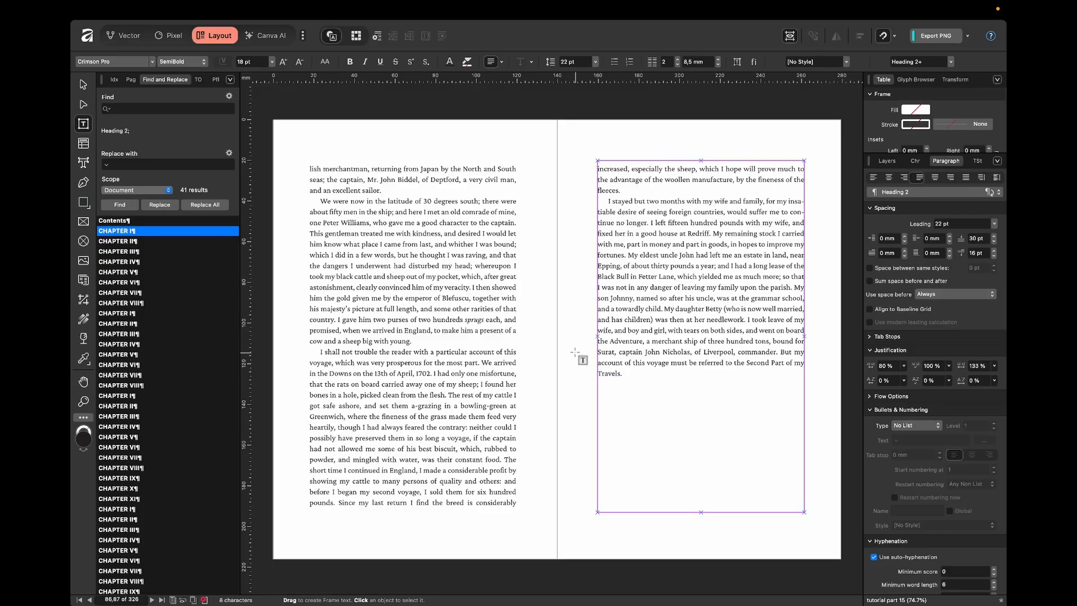
left_click(635, 372)
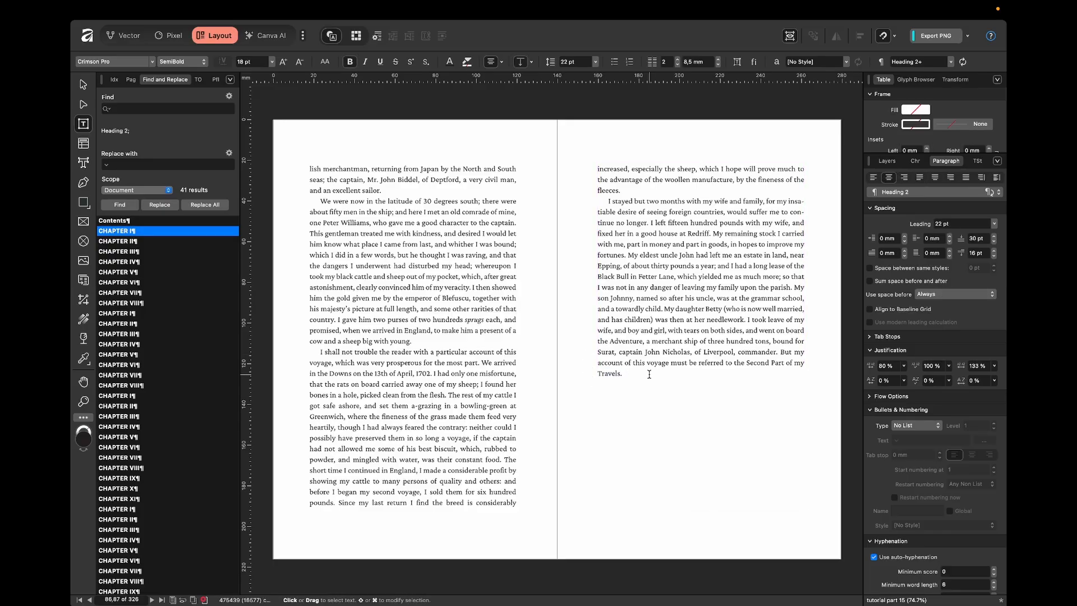
left_click(620, 373)
left_click_drag(599, 372, 626, 372)
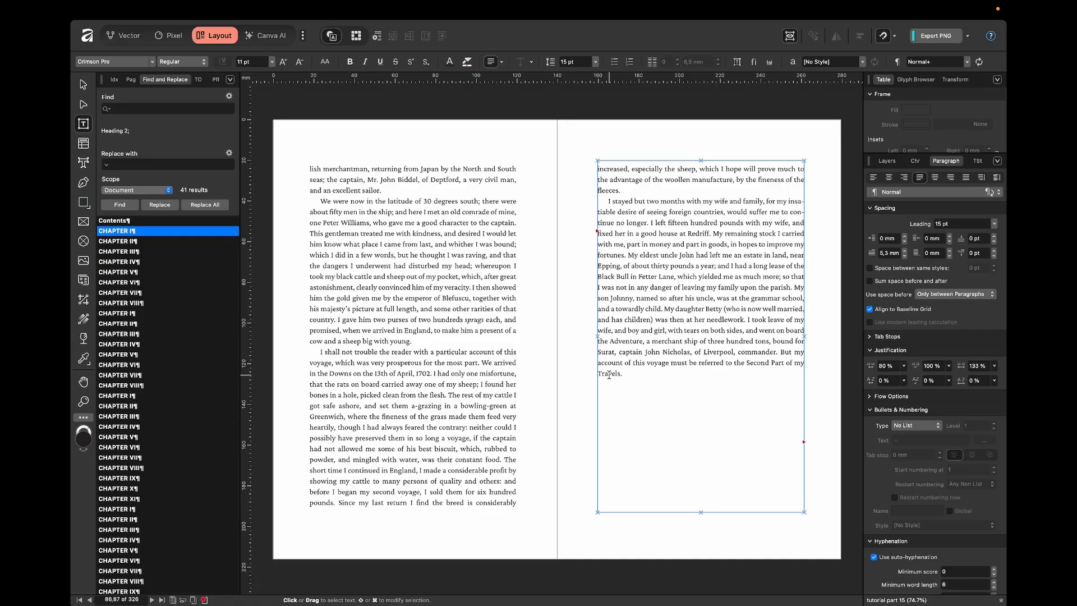
left_click(621, 373)
Try a minimum word spacing of 60 % on the paragraph beginning "I stayed but two months"
left_click(684, 330)
left_click(891, 365)
type("60")
key("Return")
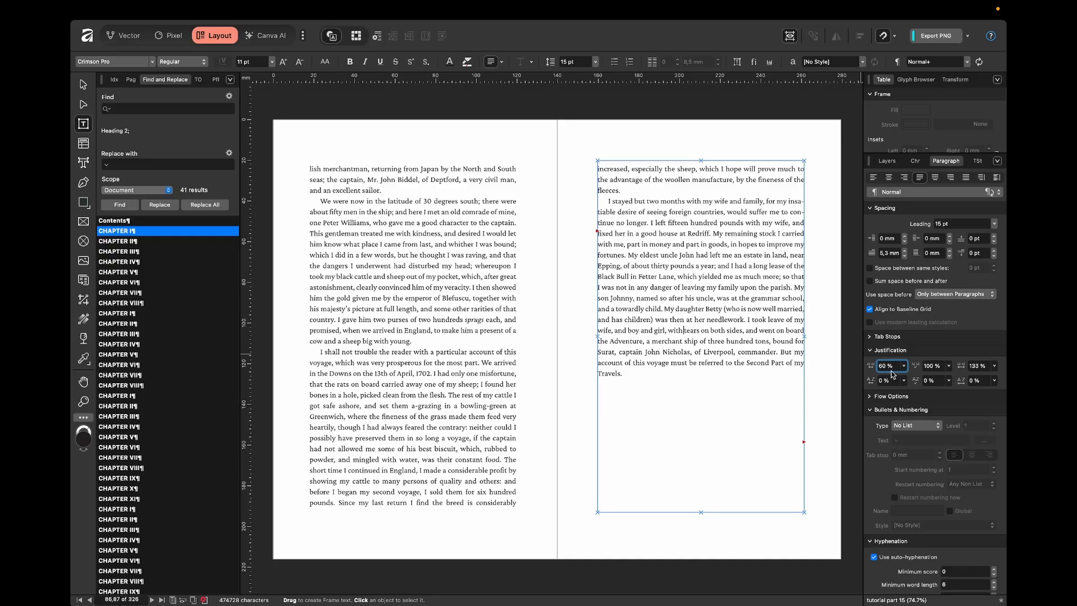
Try a minimum letter spacing of -3 % on the "I stayed but two months" paragraph and check its tightened lines
left_click(894, 381)
left_click_drag(930, 384, 911, 386)
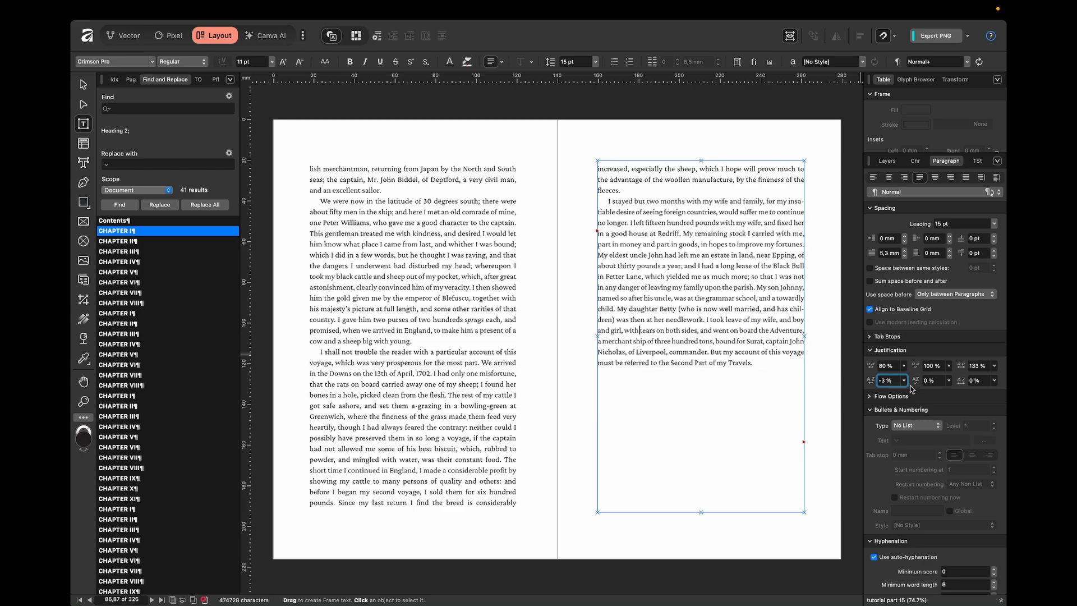
left_click(814, 367)
left_click_drag(804, 341, 596, 340)
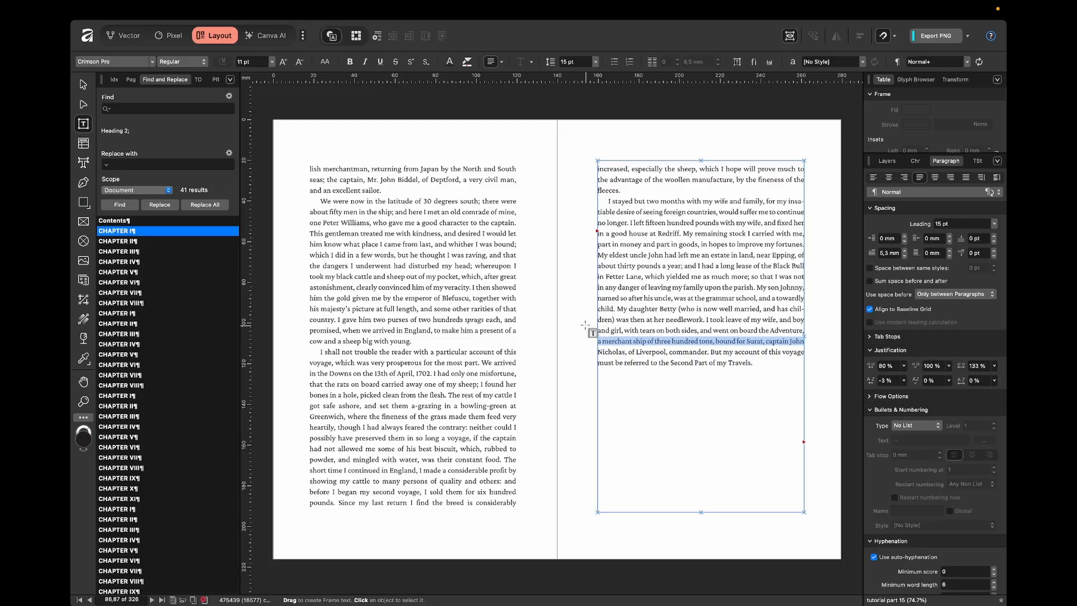
Reset the "I stayed but two months" paragraph's minimum letter spacing to 0 %
left_click(585, 330)
left_click(659, 320)
left_click(882, 380)
type("0")
key("Return")
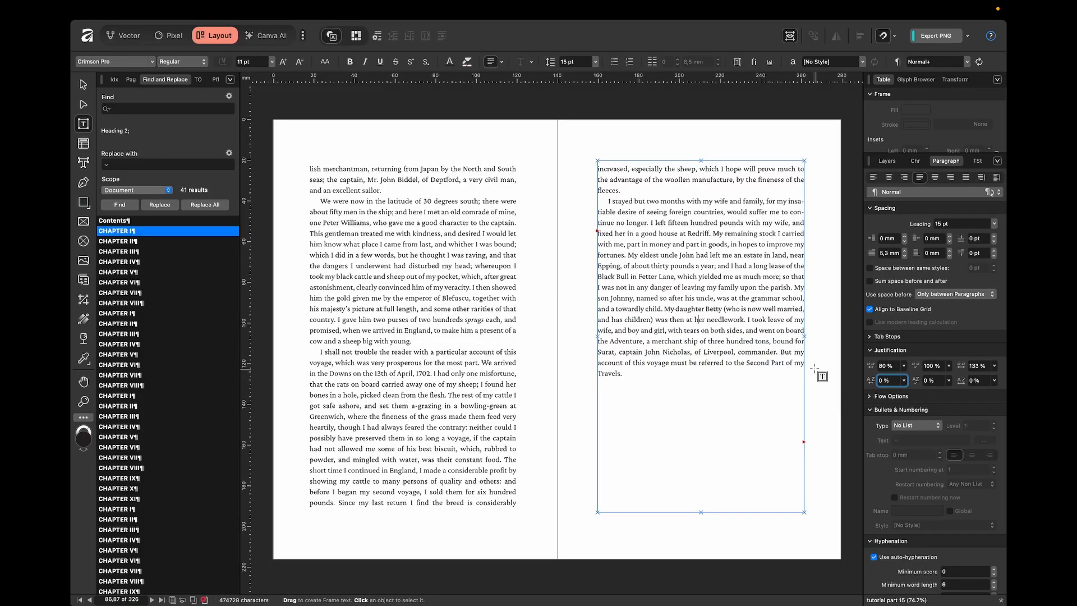
Set the minimum word spacing of the "I stayed but two months" paragraph to 90 %
left_click(819, 373)
left_click(741, 337)
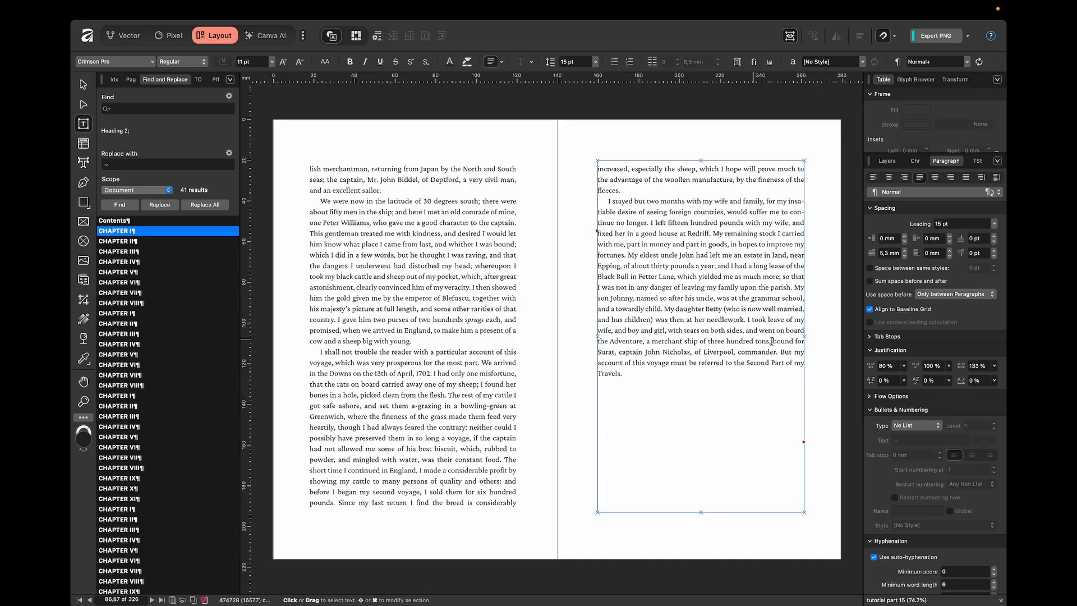
left_click(878, 367)
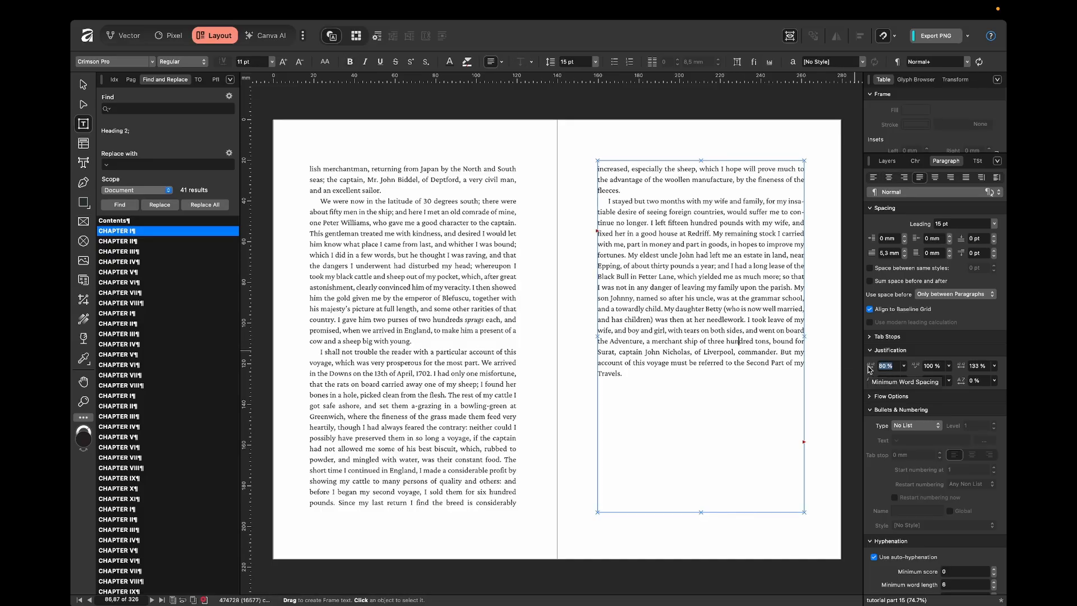
key("Return")
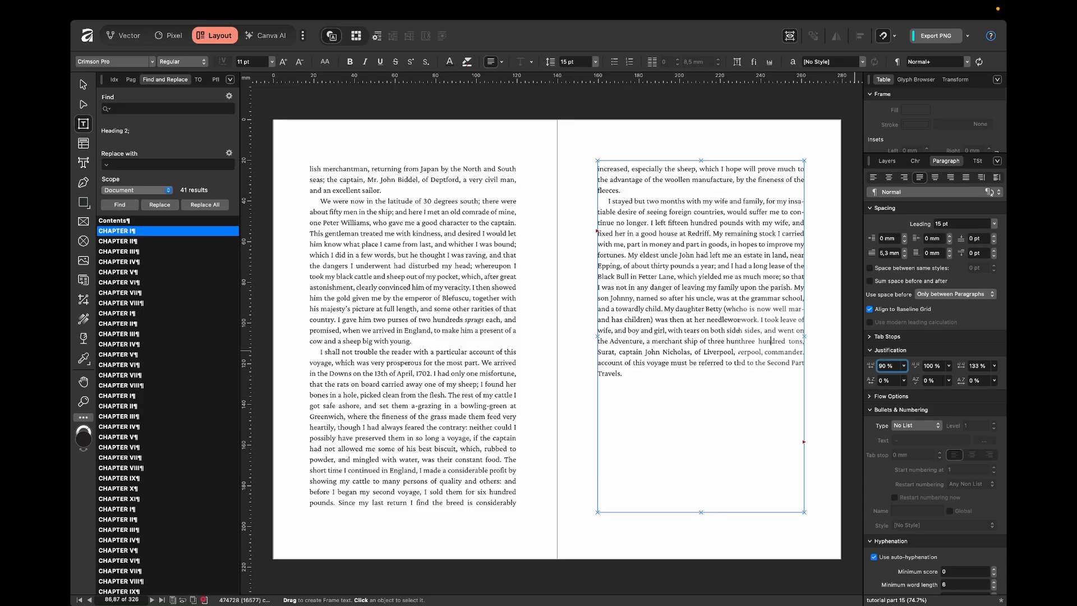
left_click(819, 359)
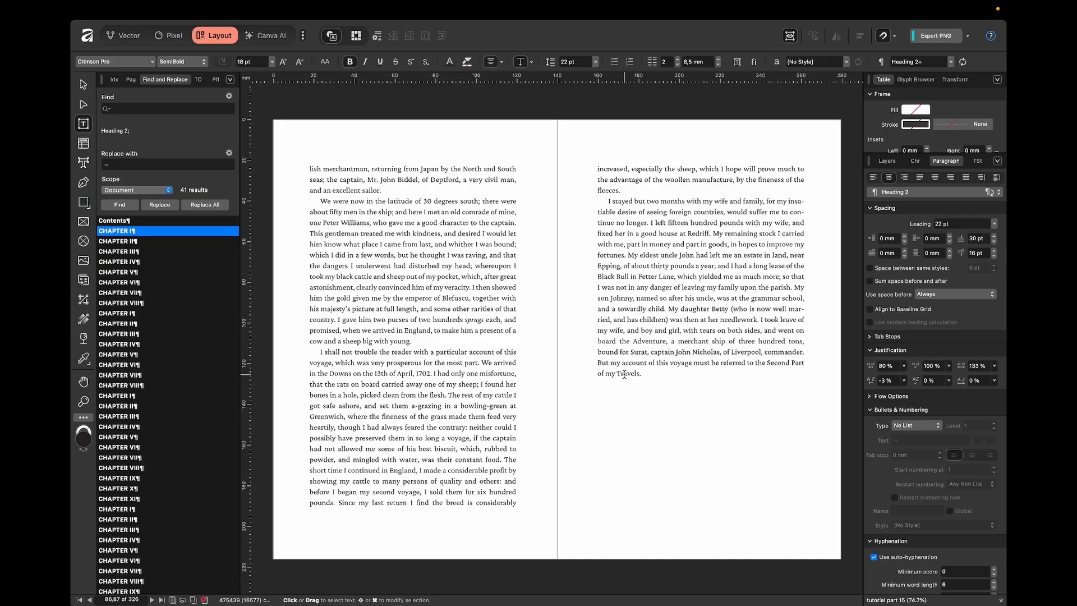
Set the minimum word spacing of the paragraph ending "by the fineness of the fleeces" to 70 %
left_click(641, 177)
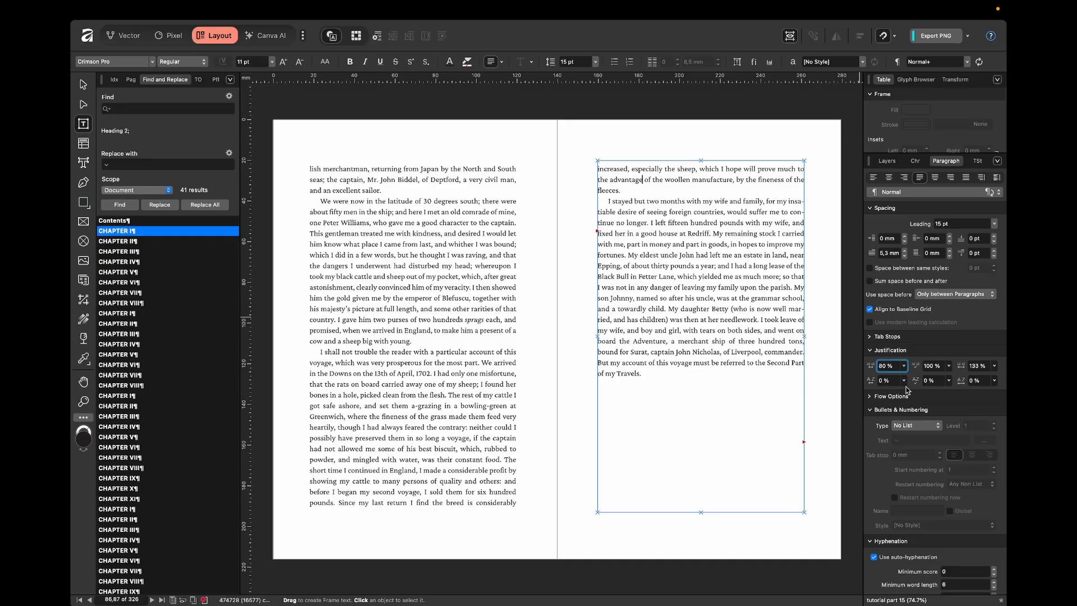
key("shift+Down")
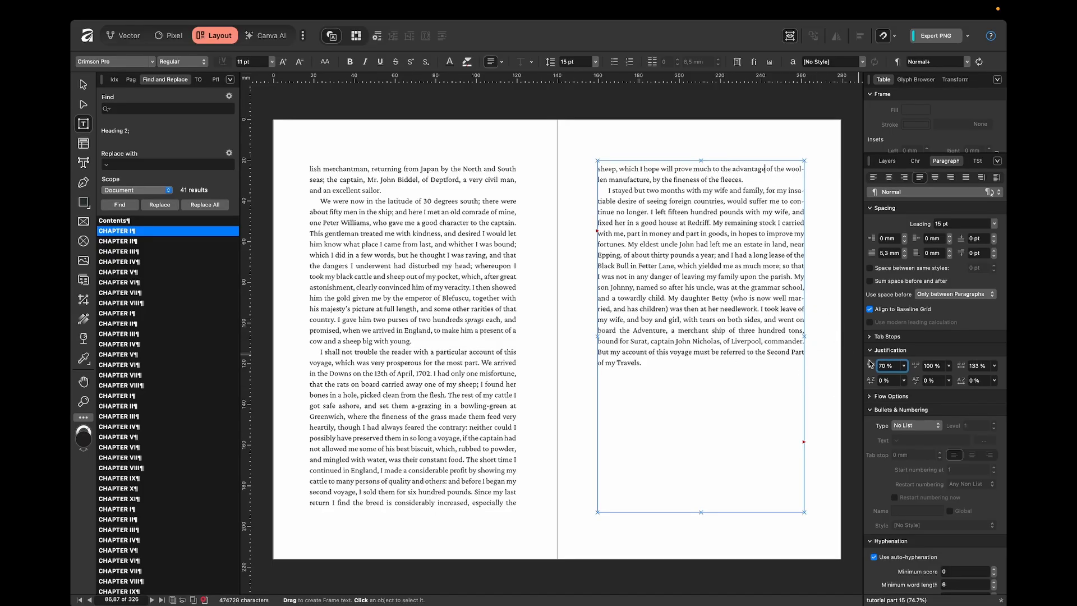
left_click(817, 247)
left_click(633, 340)
left_click(821, 363)
Examine the nearly empty page before CHAPTER II and the preceding paragraph whose last lines run over onto it
scroll(539, 363, "down", 15)
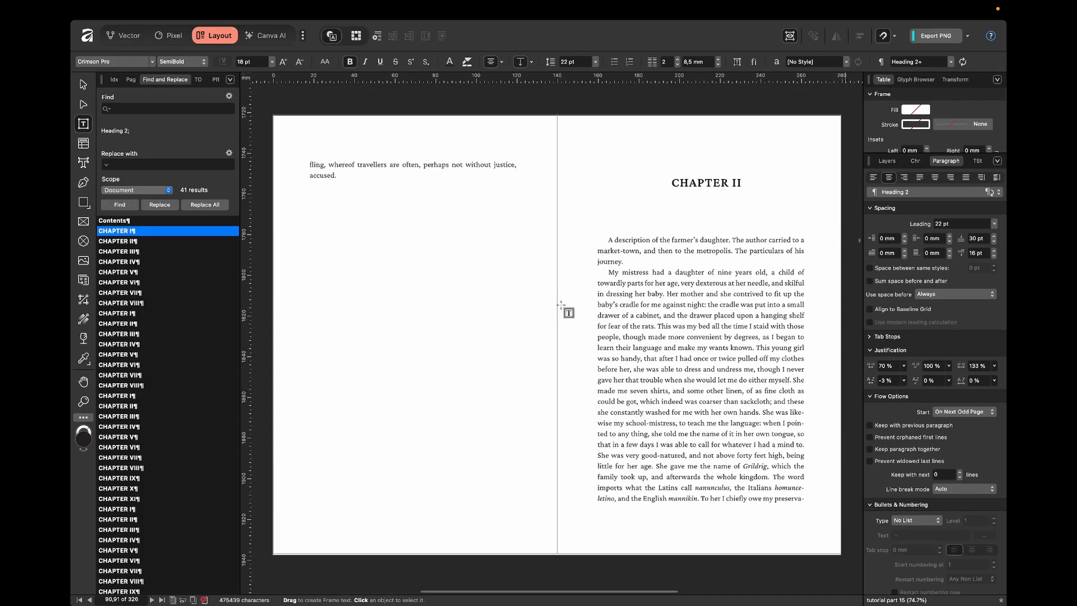
left_click(335, 167)
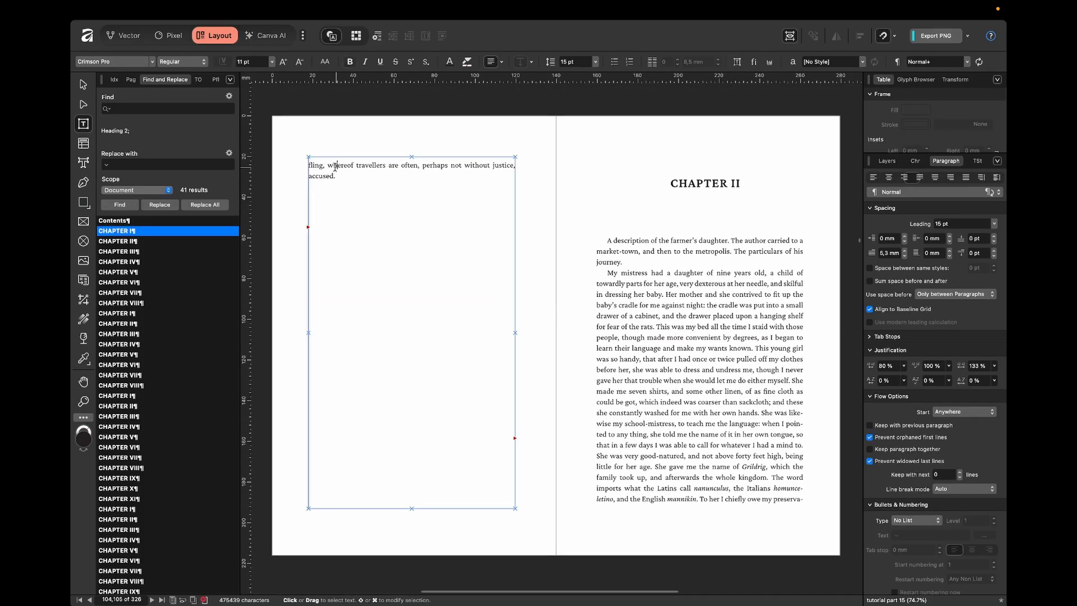
left_click(539, 197)
left_click(331, 176)
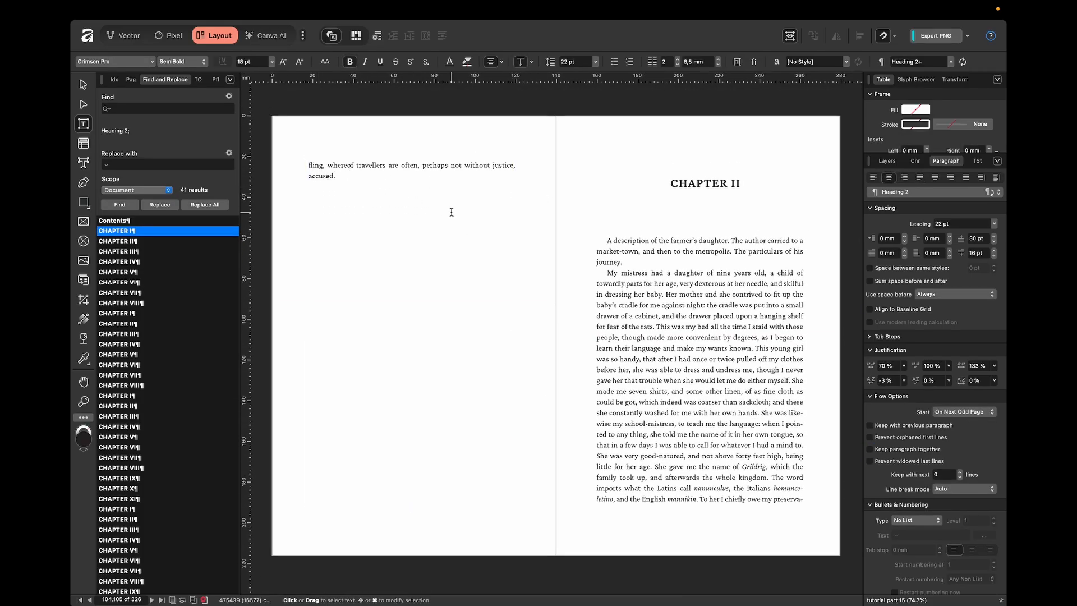
scroll(451, 213, "up", 8)
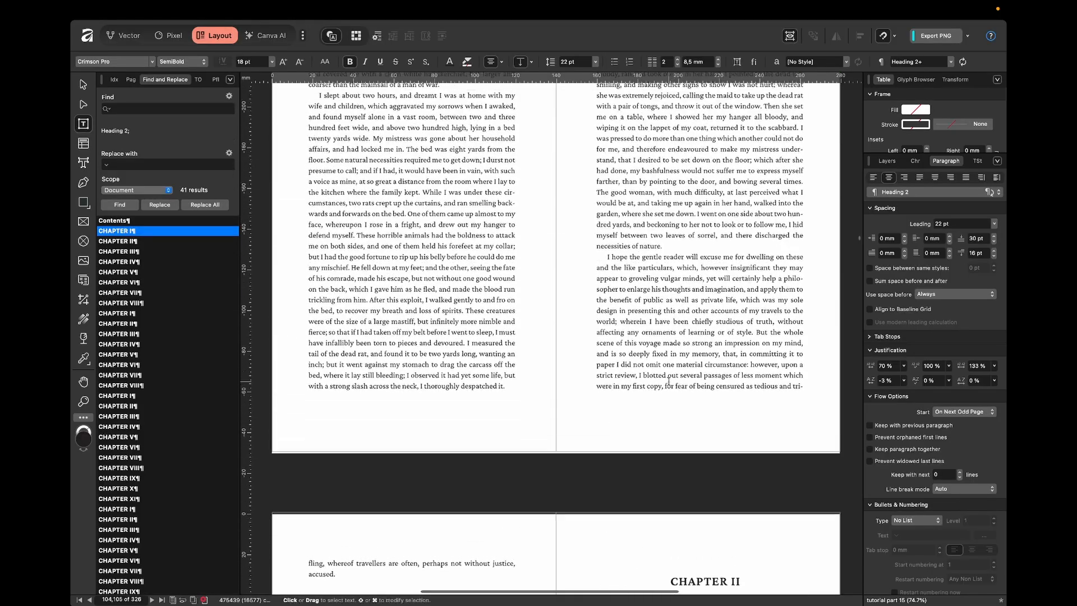
scroll(669, 381, "down", 8)
left_click(326, 171, "shift")
scroll(440, 180, "up", 15)
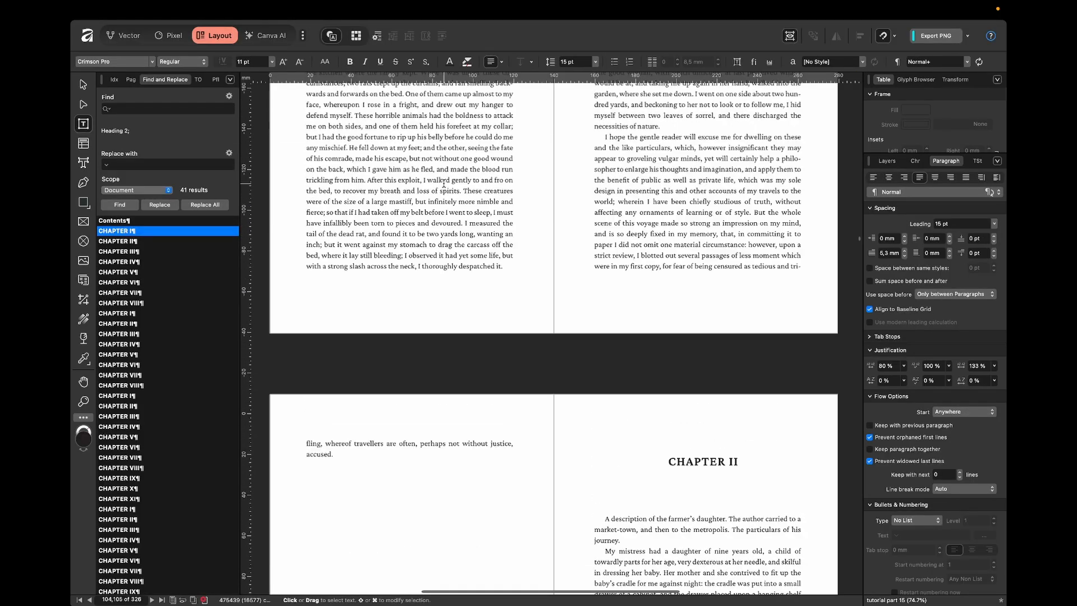
scroll(604, 297, "down", 7)
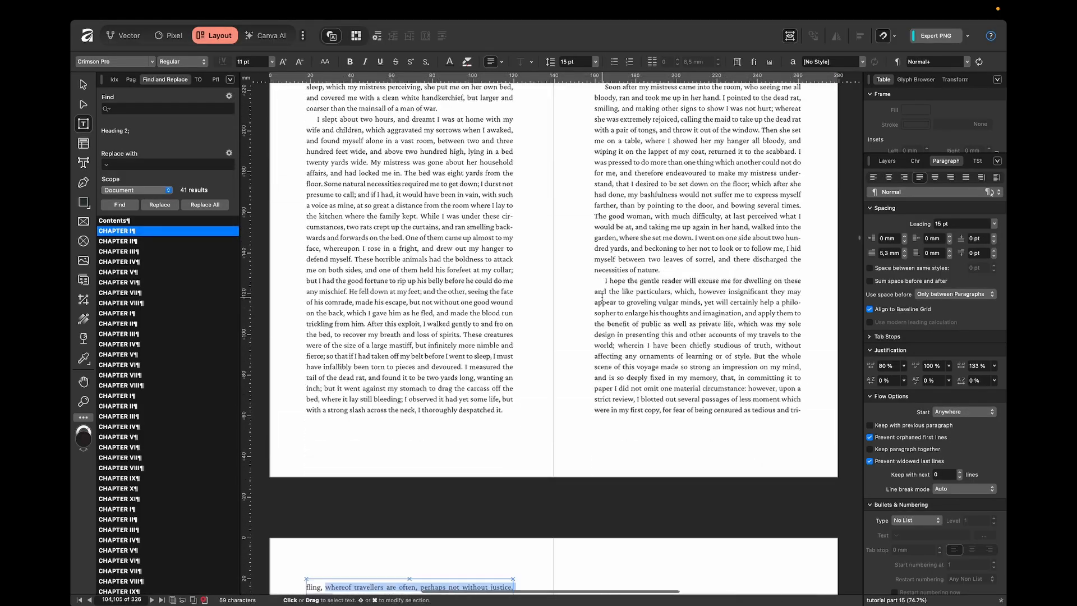
scroll(601, 294, "up", 1)
left_click(563, 236)
scroll(563, 237, "down", 6)
scroll(555, 253, "down", 1)
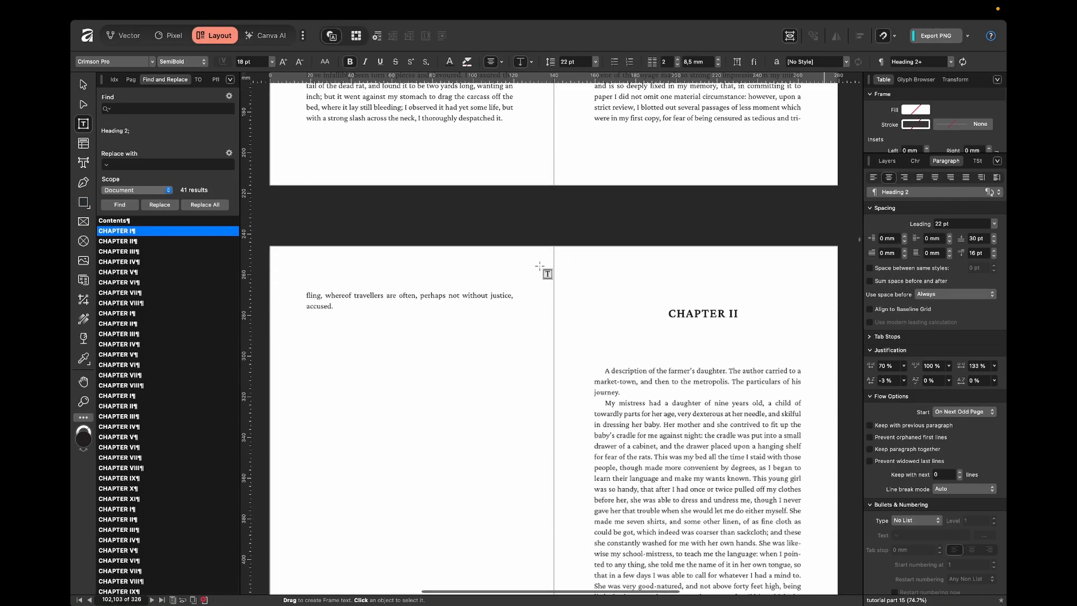
scroll(546, 337, "up", 5)
left_click(334, 416)
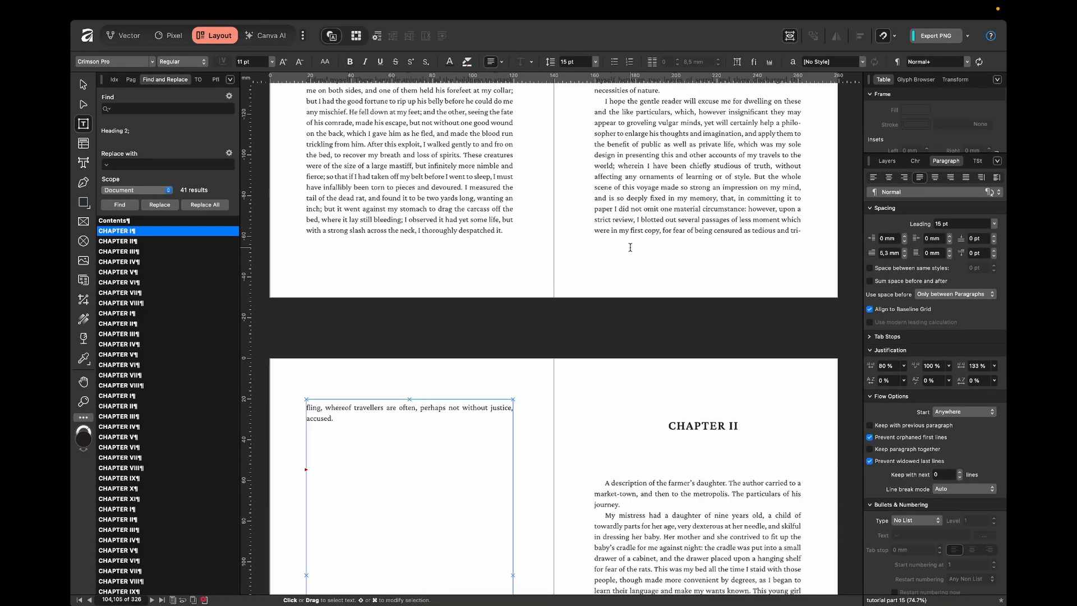
Try a minimum word spacing of 70 % on the "I hope the gentle reader" paragraph and compare it with 80 %
left_click(658, 209)
left_click(886, 366)
type("70")
key("Return")
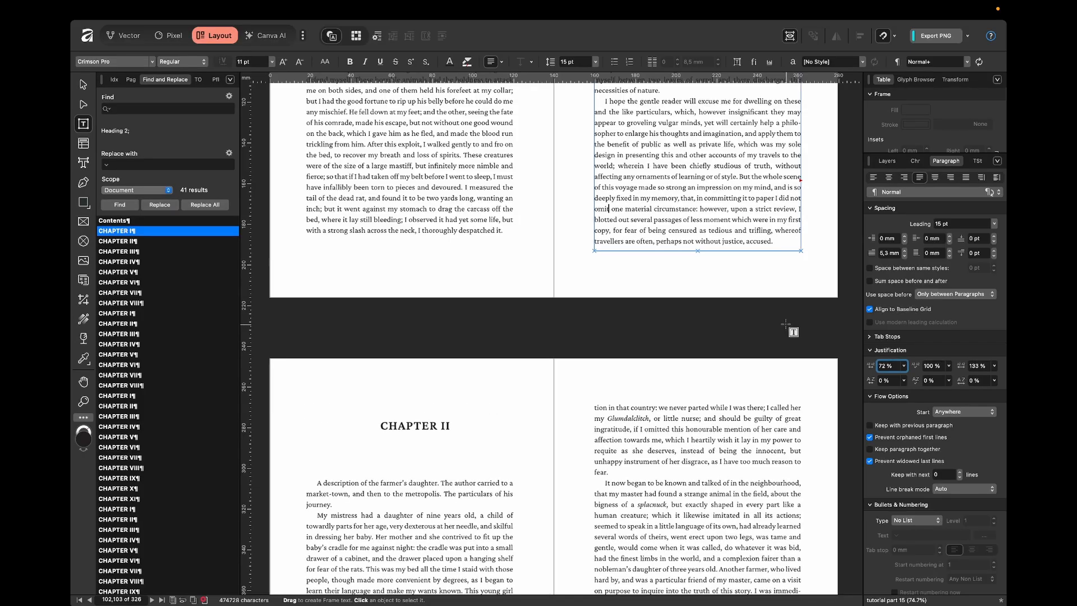
key("Up")
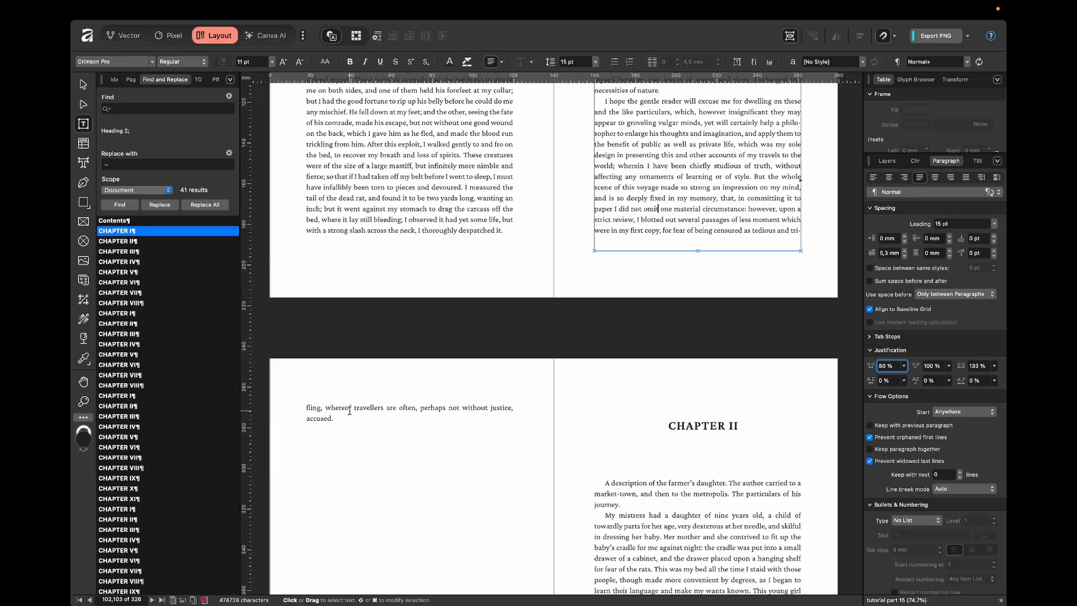
key("Down")
key("Down")
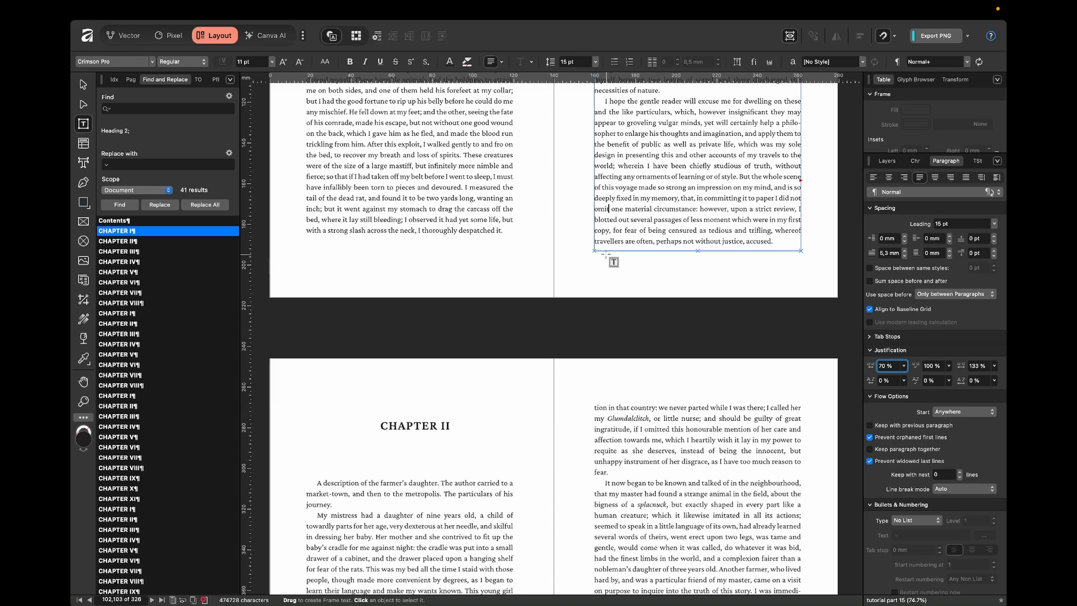
Set the minimum word spacing of the "I hope the gentle reader" paragraph to 77 %
key("Up")
key("Up")
key("Up")
key("Up")
key("Up")
key("Up")
key("Up")
key("Up")
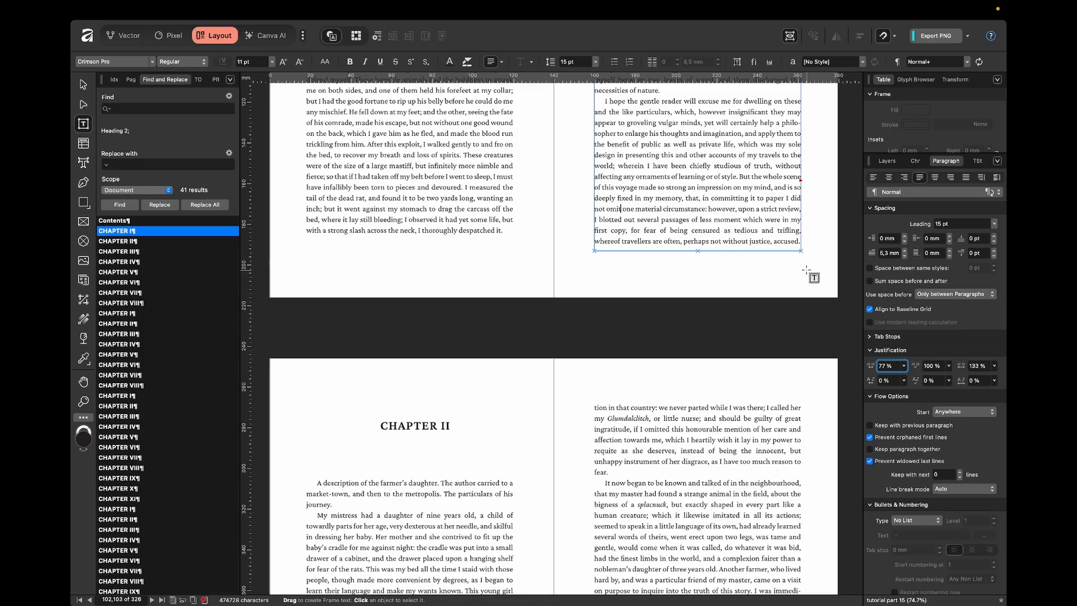
left_click(820, 242)
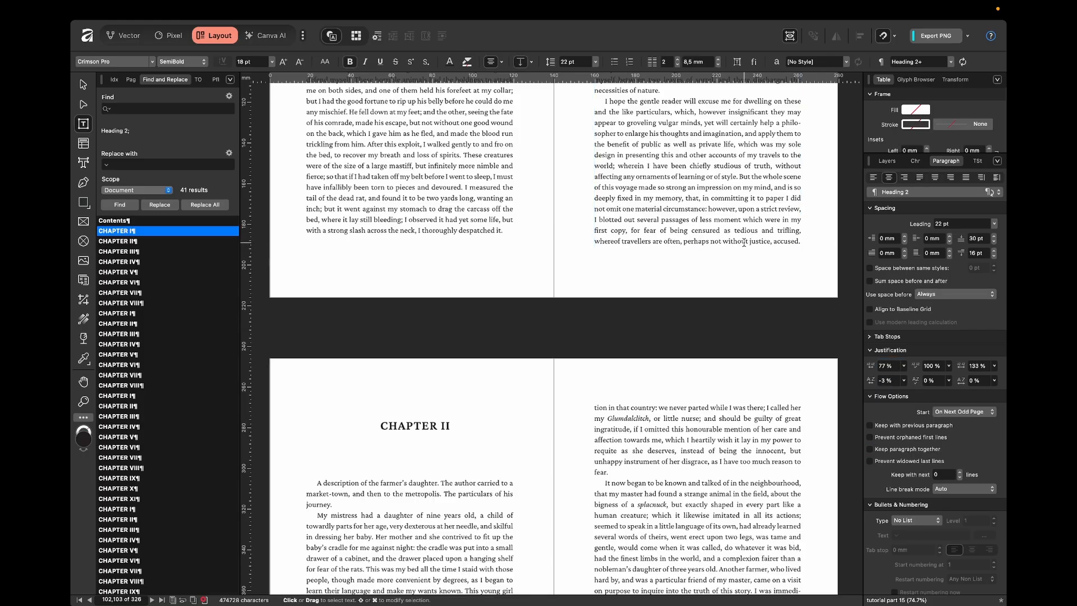
Try a minimum word spacing of 76 % on the "I hope the gentle reader" paragraph and return it to 77 %
left_click(798, 245)
left_click(893, 368)
type("76")
key("Return")
left_click(819, 244)
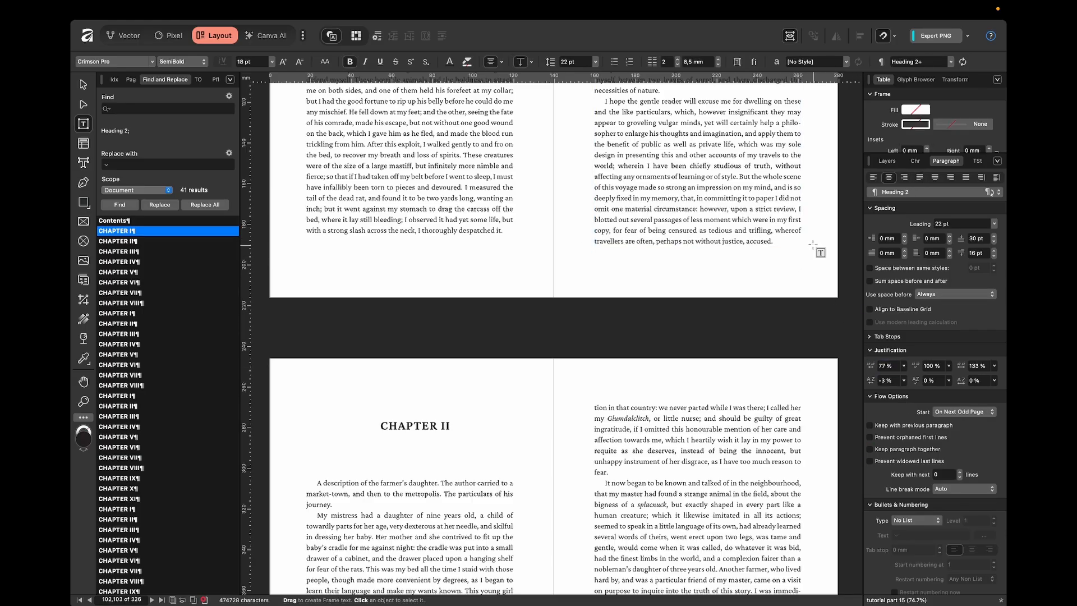
mouse_move(780, 243)
left_mouse_down()
mouse_move(695, 242)
mouse_move(796, 235)
left_mouse_up()
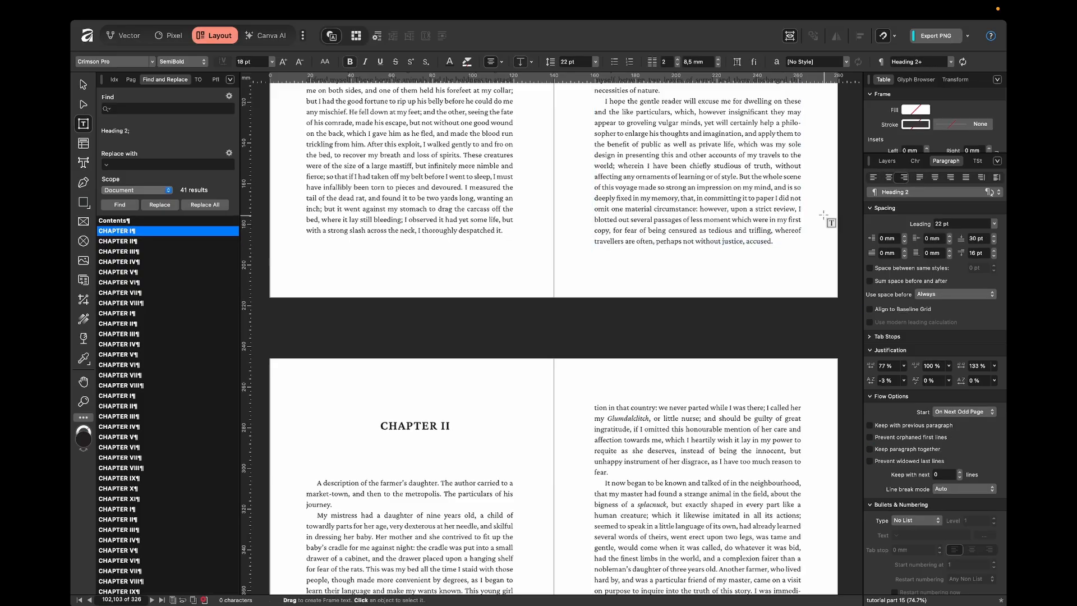
scroll(824, 221, "up", 1)
left_click(893, 367)
type("77")
key("Return")
left_click(817, 277)
left_click(817, 278)
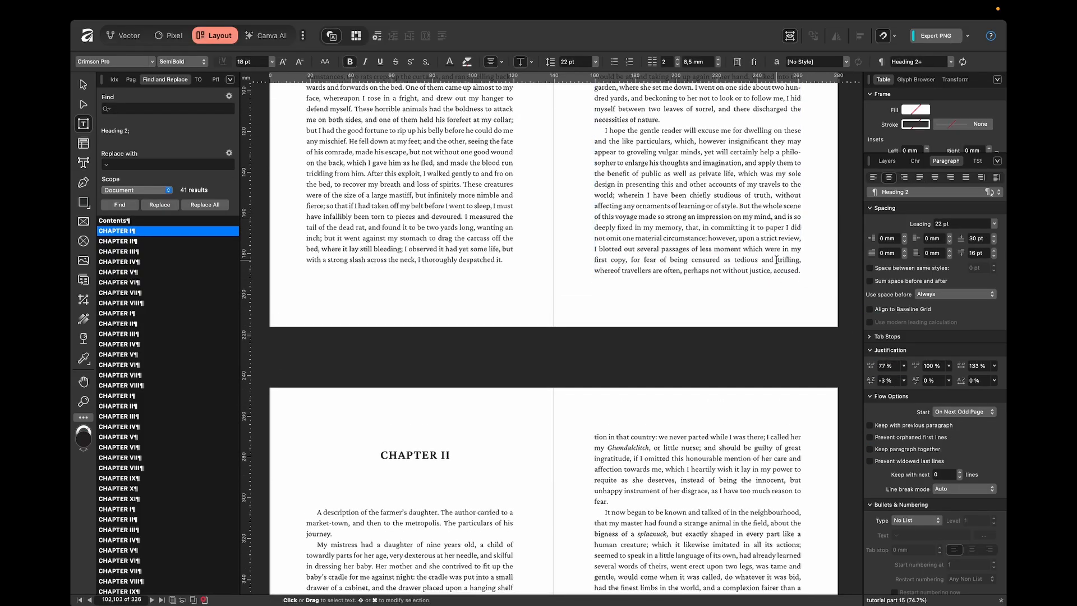
Compare minimum word spacings of 80 % and 70 % on the "I hope the gentle reader" paragraph and restore 77 %
left_click(733, 252)
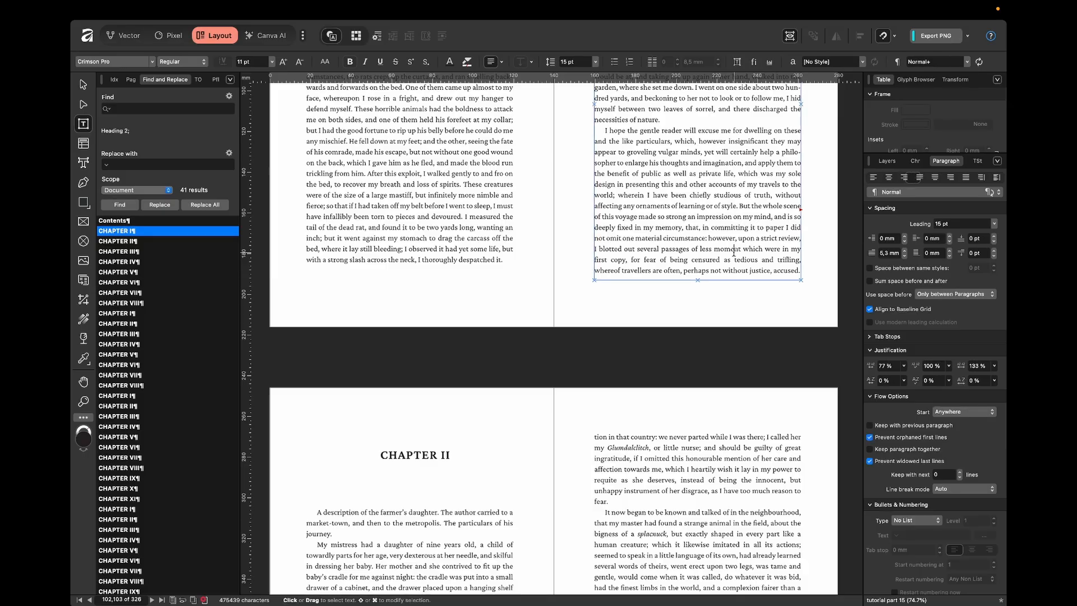
left_click(888, 368)
key("Up")
key("Up")
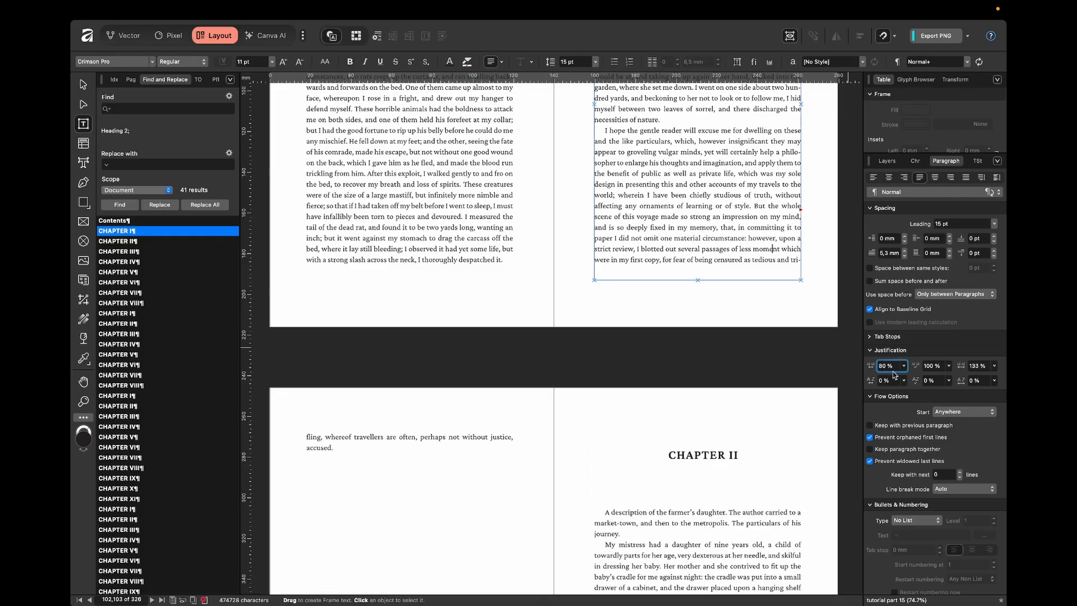
left_click(885, 368)
type("70")
key("Return")
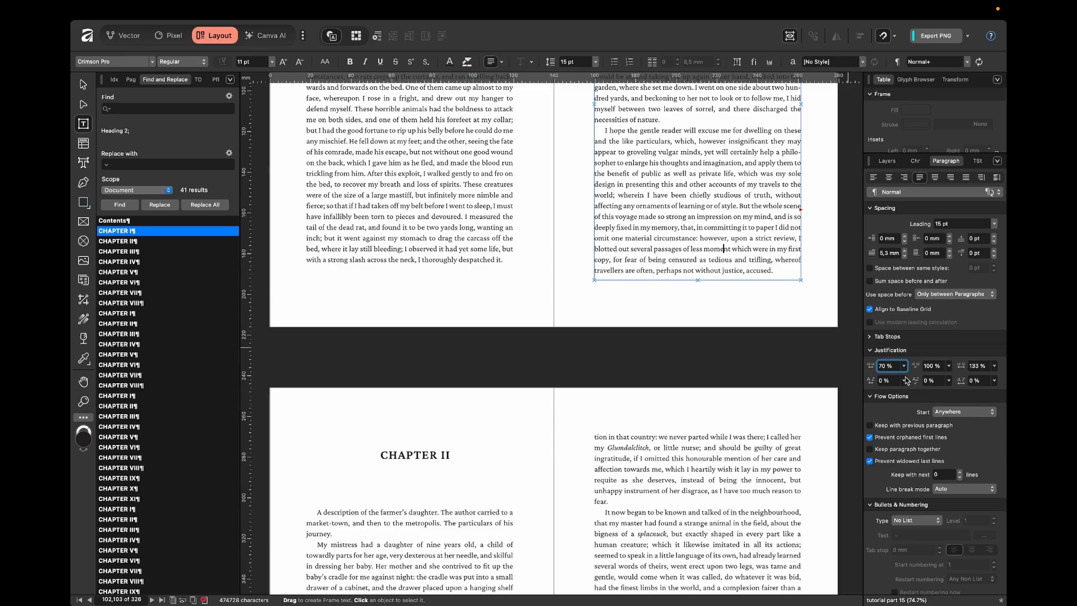
key("super+z")
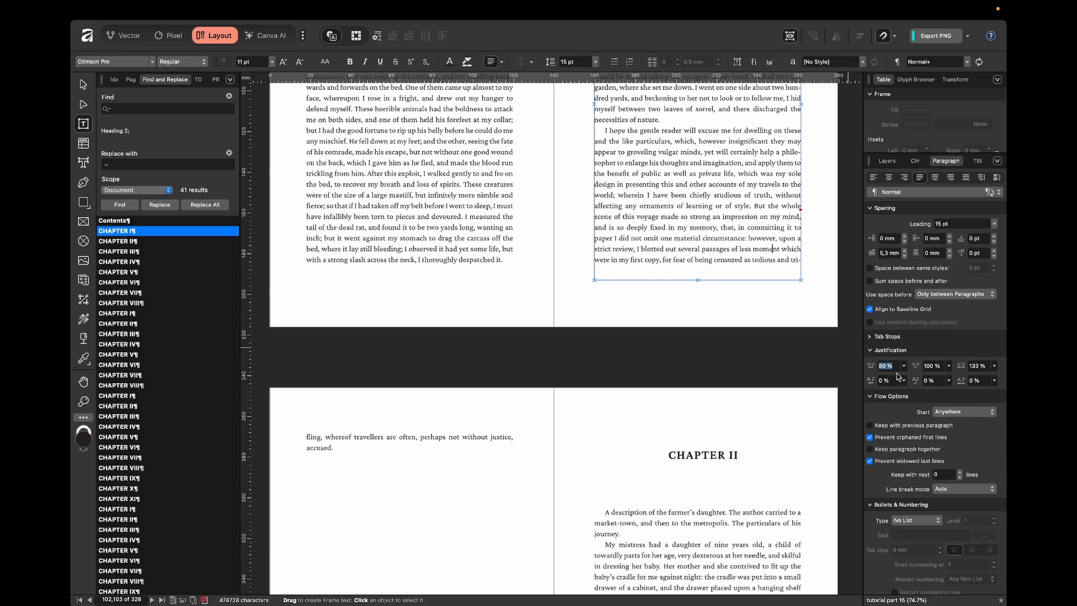
key("Down")
key("Down")
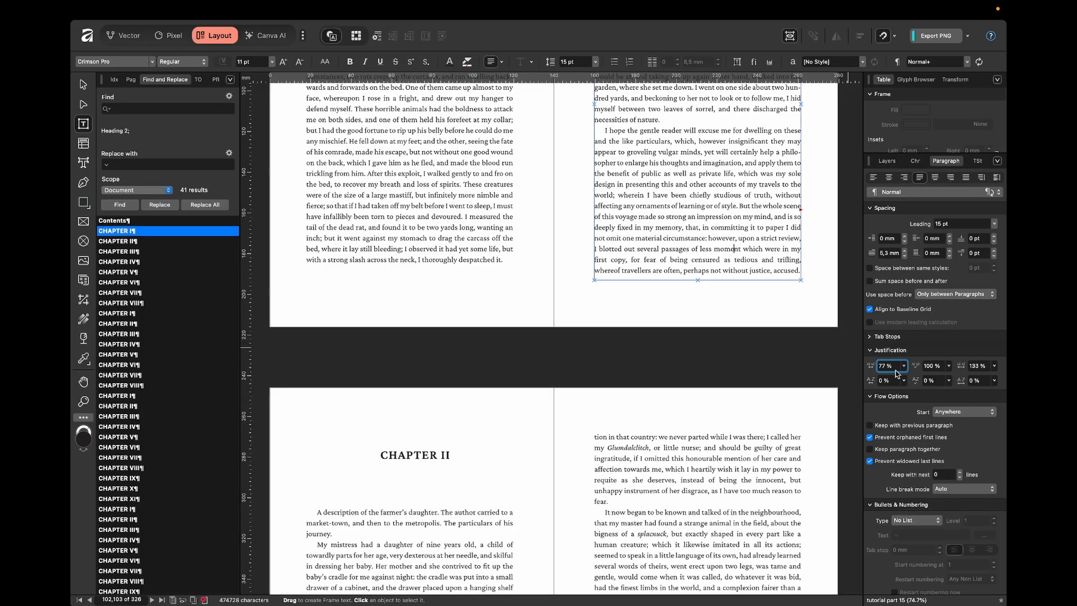
left_click(814, 250)
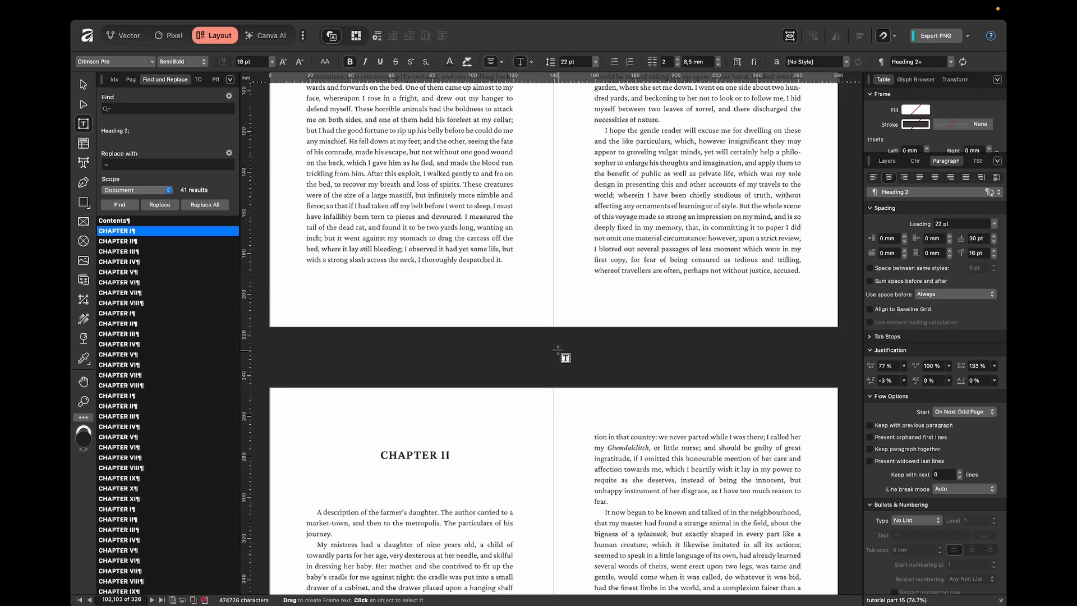
Try a minimum word spacing of 60 % on the "My master's design" paragraph to pull back the two lines spilling onto the page before CHAPTER III
scroll(568, 344, "down", 10)
scroll(561, 270, "up", 1)
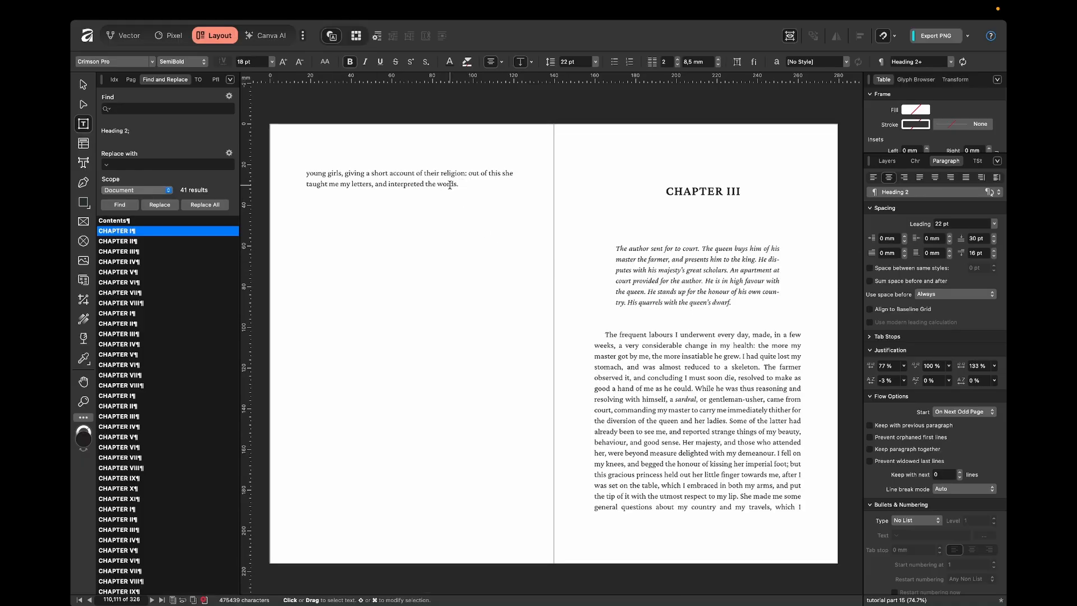
triple_click(476, 190)
key("Escape")
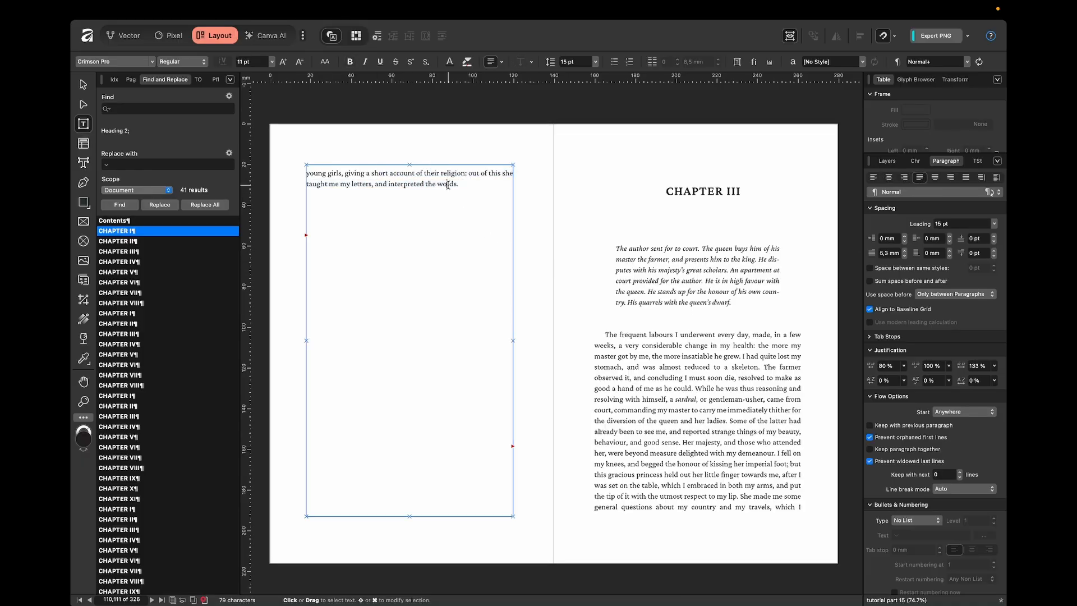
key("Escape")
scroll(561, 211, "up", 4)
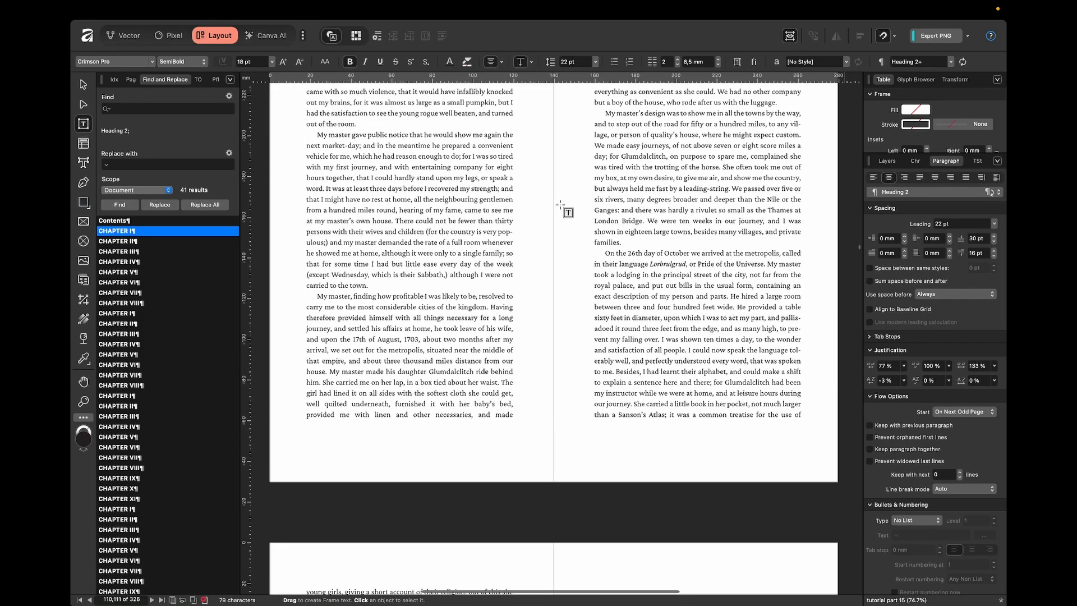
left_click(635, 216)
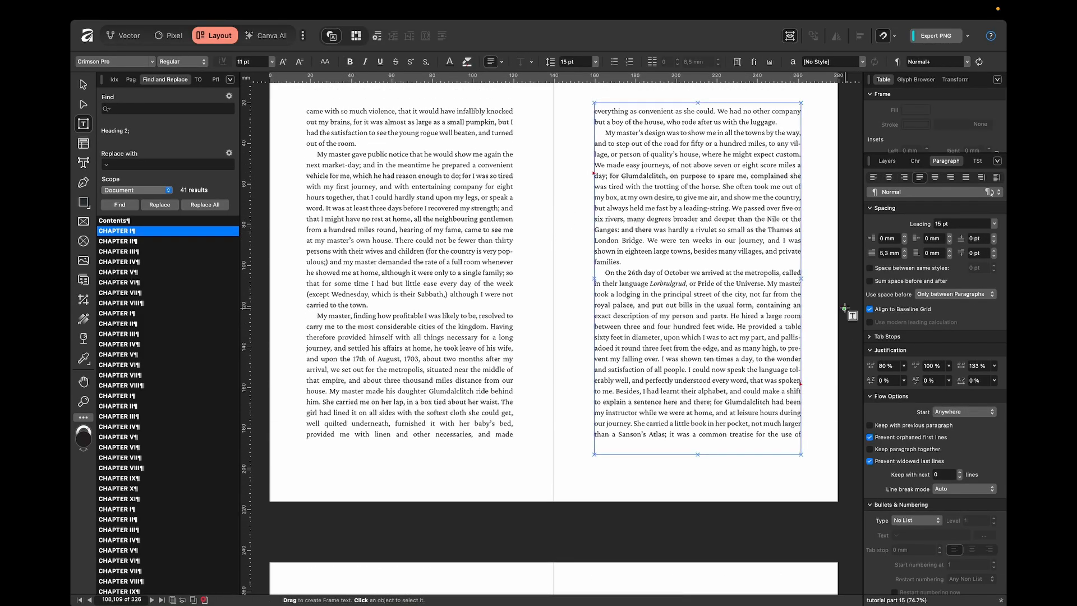
left_click(881, 368)
key("Down")
key("Down")
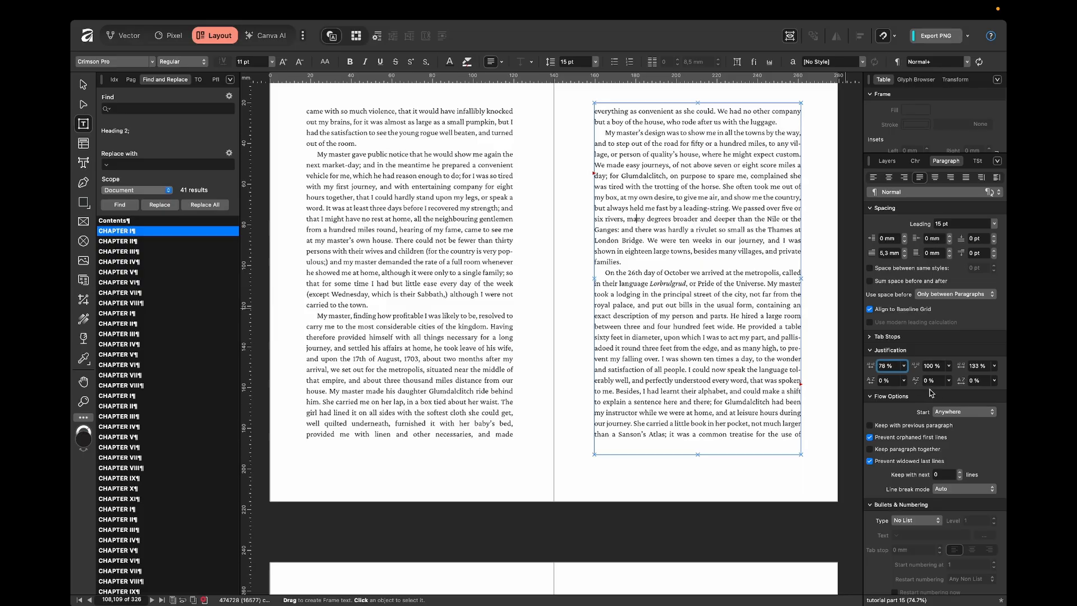
key("Down")
key("Down")
key("Down")
key("Down")
key("Down")
key("Down")
key("Down")
key("Down")
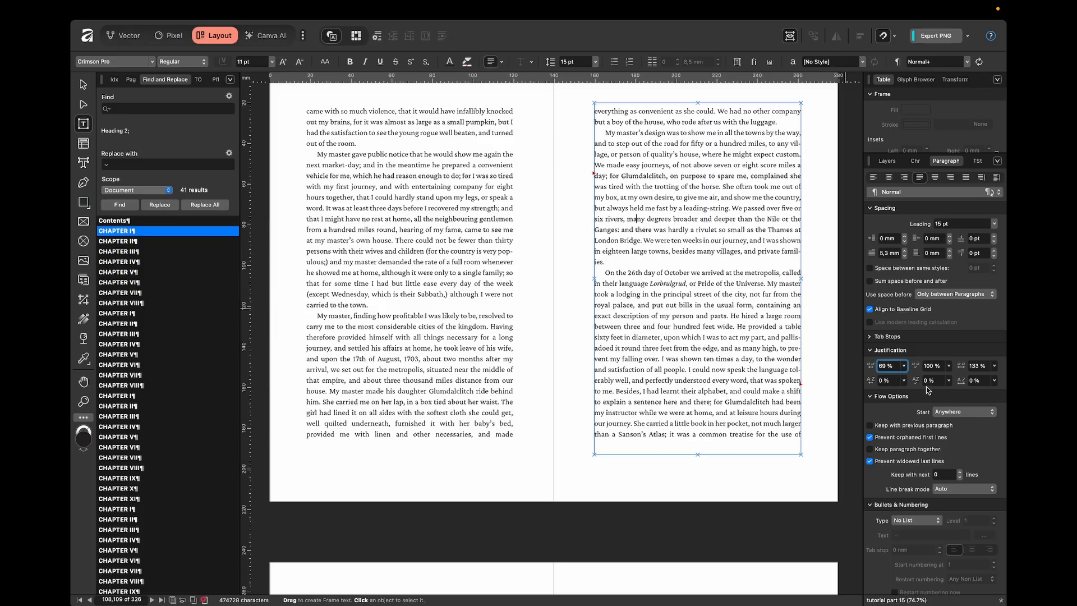
key("Down")
key("Down")
key("Down")
key("Down")
key("Down")
key("Down")
key("Down")
key("Down")
key("Down")
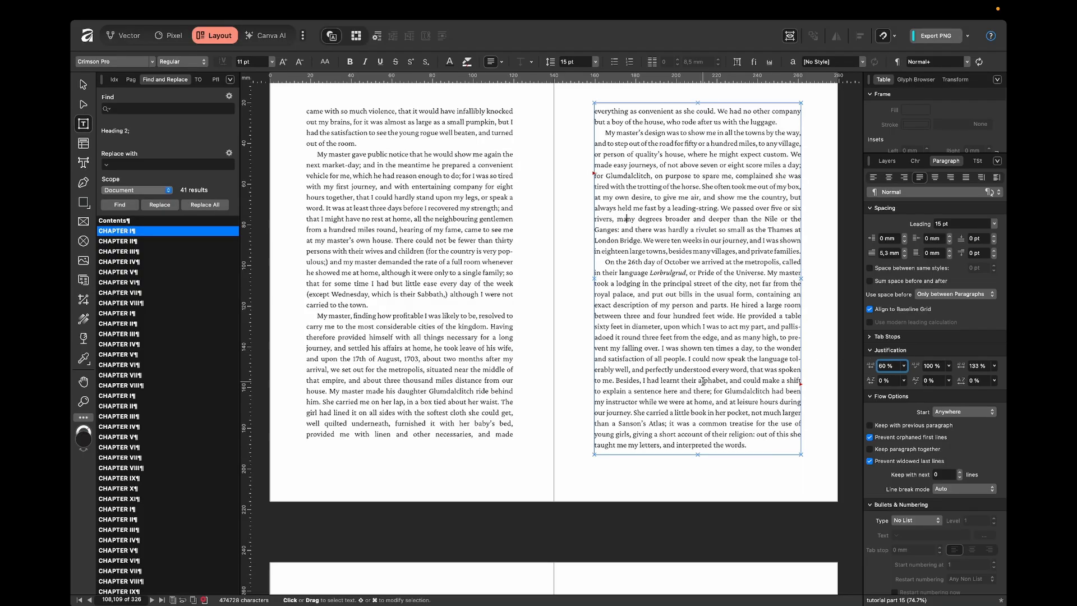
scroll(703, 381, "down", 5)
scroll(713, 348, "up", 6)
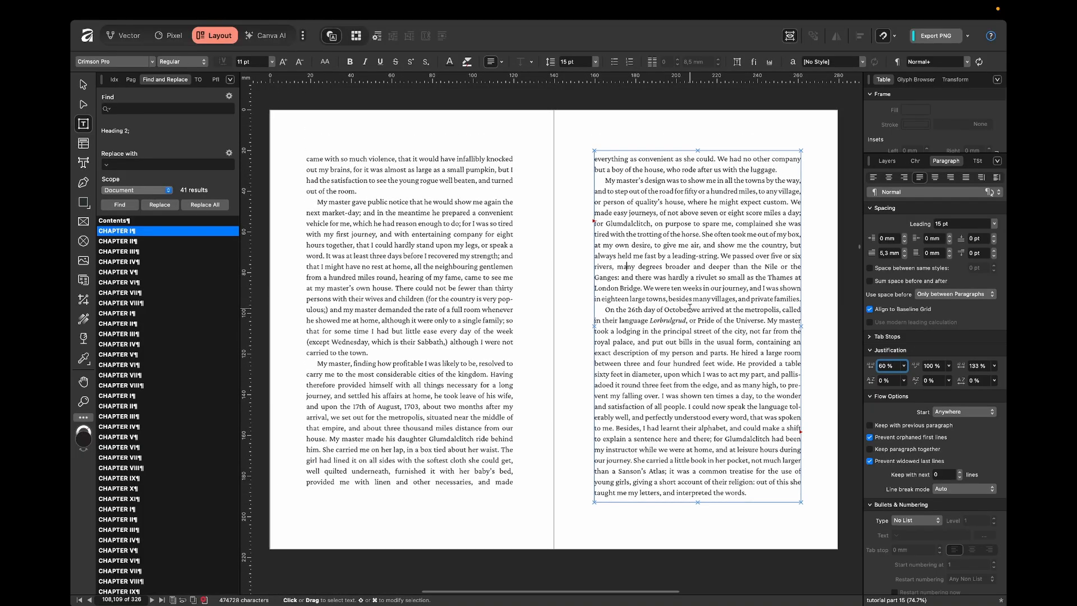
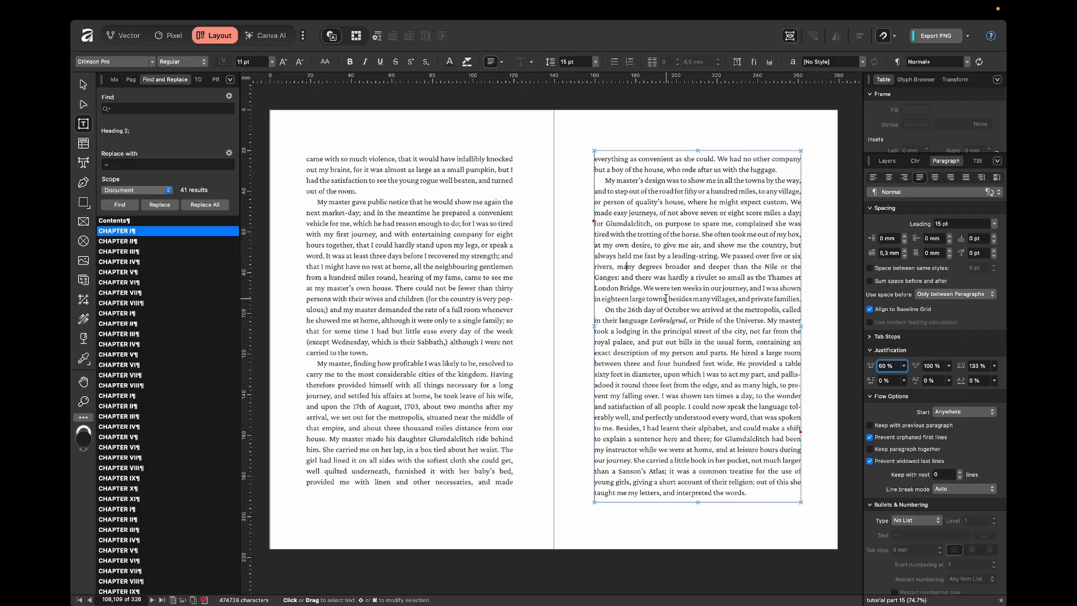
Undo the minimum word spacing change on the "My master's design" paragraph
key("super+z")
key("super+z")
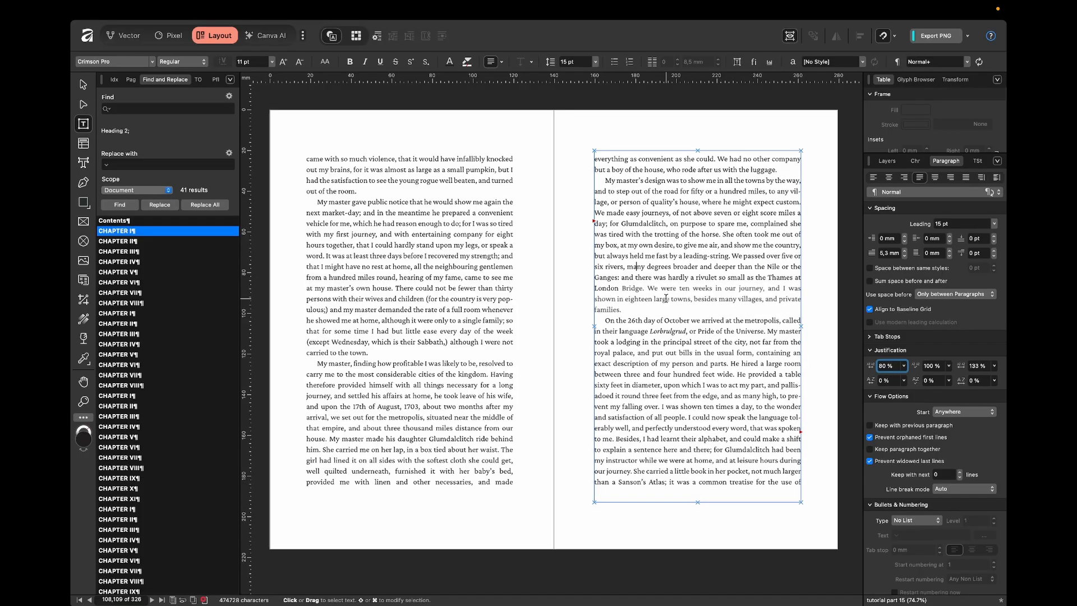
left_click(562, 304)
Examine the earlier pages of CHAPTER II for other paragraphs with short last lines
scroll(563, 305, "up", 10)
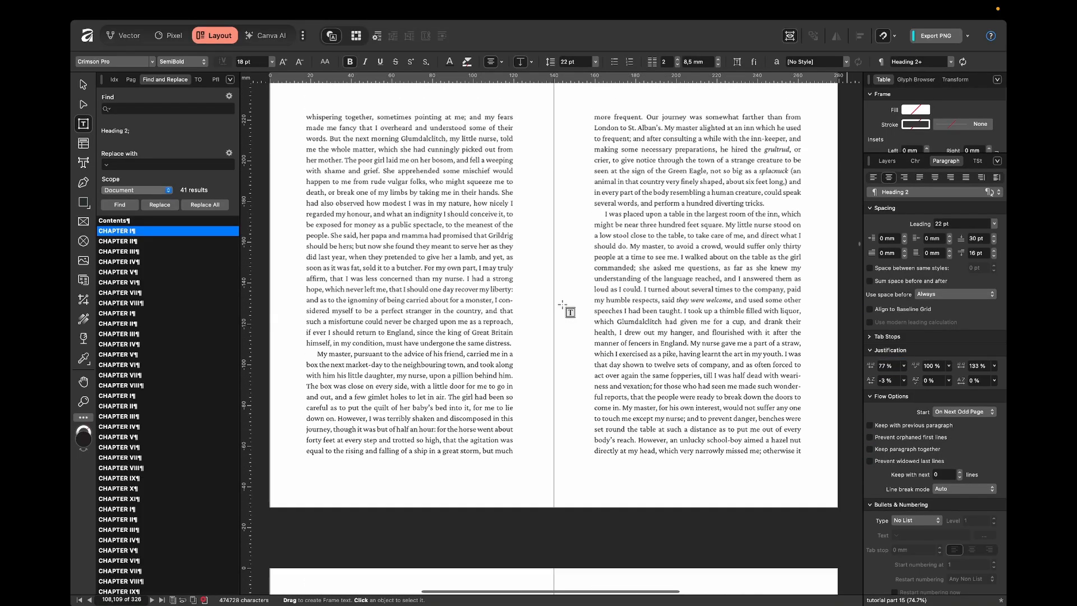
scroll(562, 305, "down", 5)
scroll(562, 305, "up", 10)
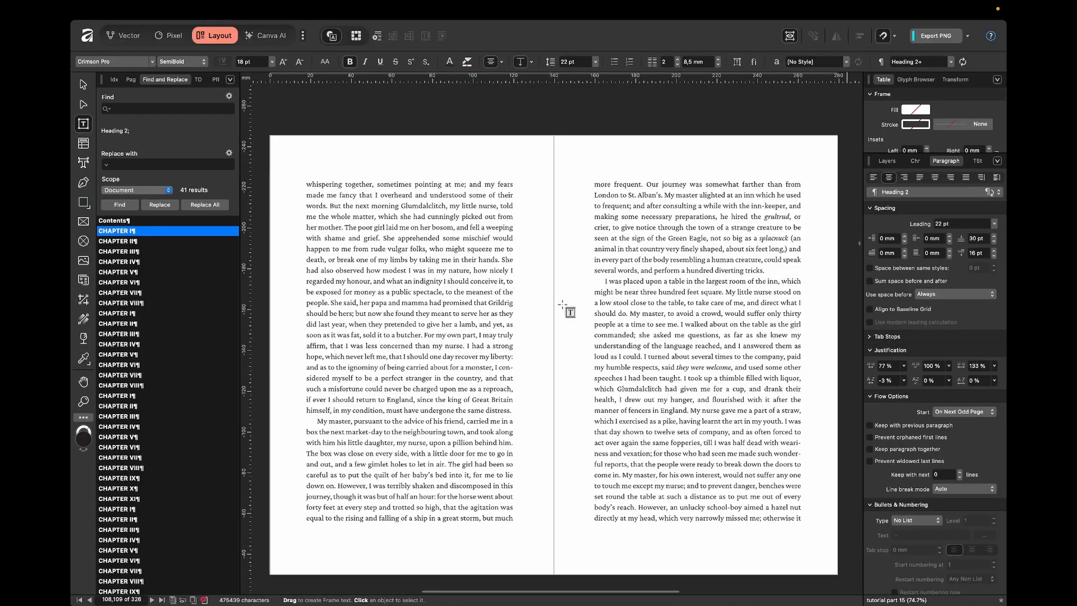
scroll(562, 305, "up", 3)
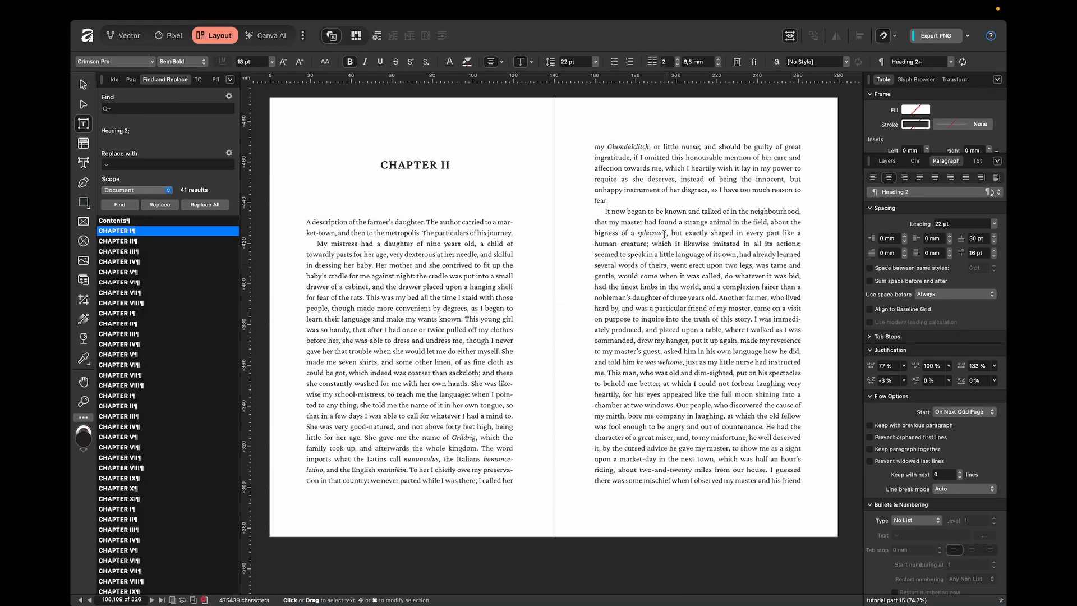
Tighten the justification spacing of CHAPTER II's "My mistress had a daughter" paragraph to pull in its one-word last line
left_click(659, 181)
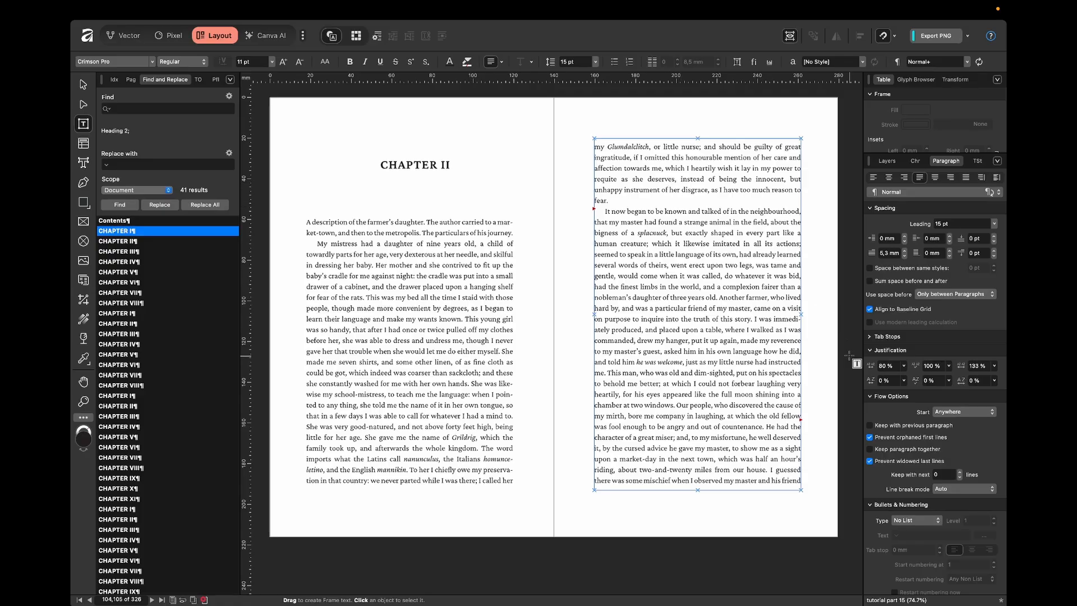
left_click(888, 366)
left_click_drag(871, 368, 870, 369)
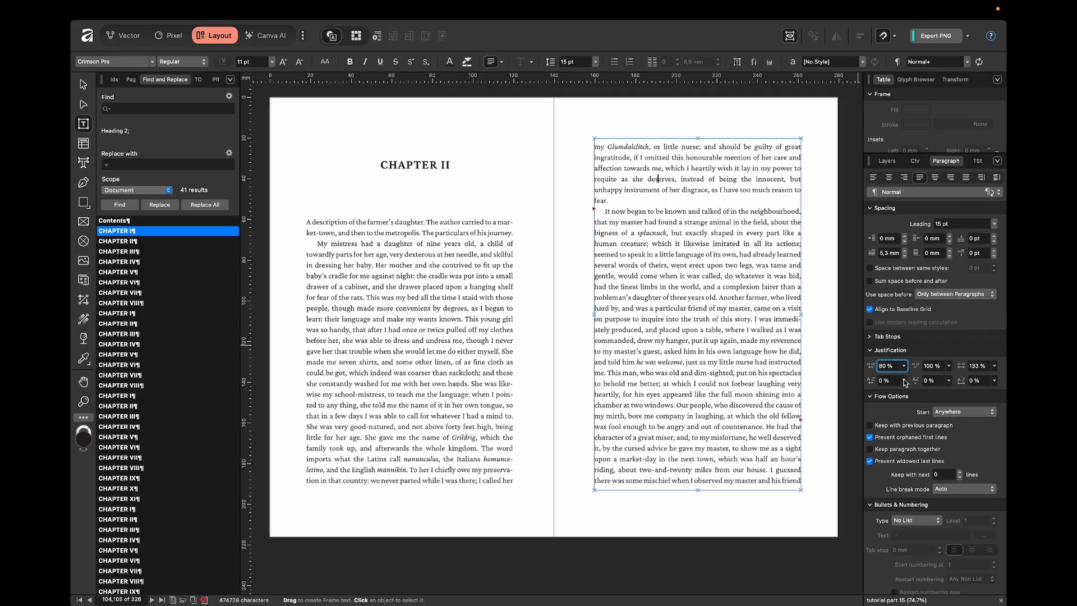
left_click(757, 203)
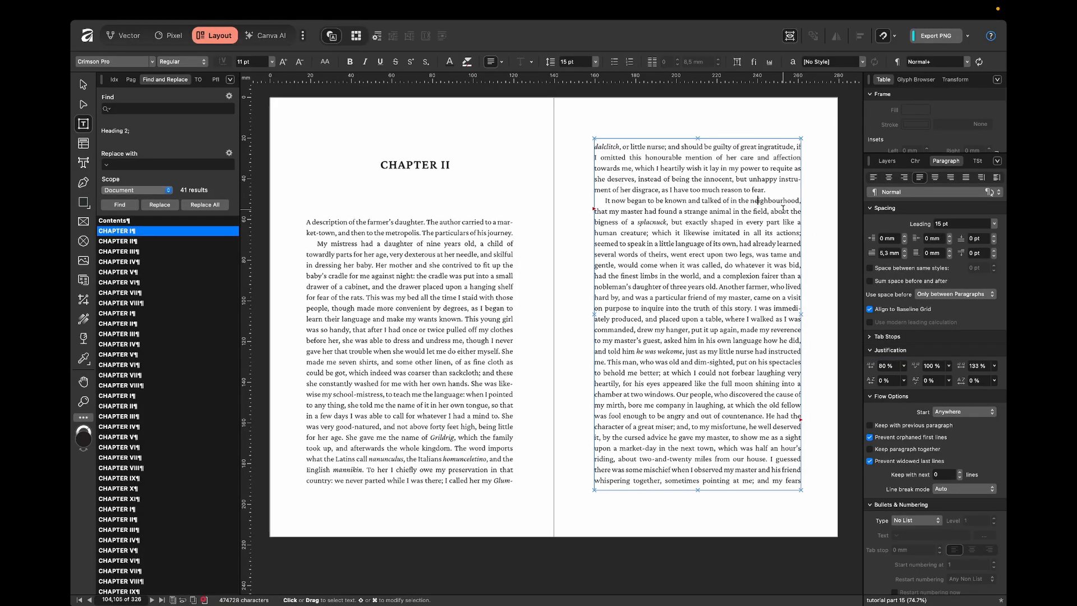
left_click(815, 208)
Review the CHAPTER II pages through to the CHAPTER III opening to check how the text reflows before the new chapter
scroll(618, 355, "down", 2)
scroll(618, 355, "down", 20)
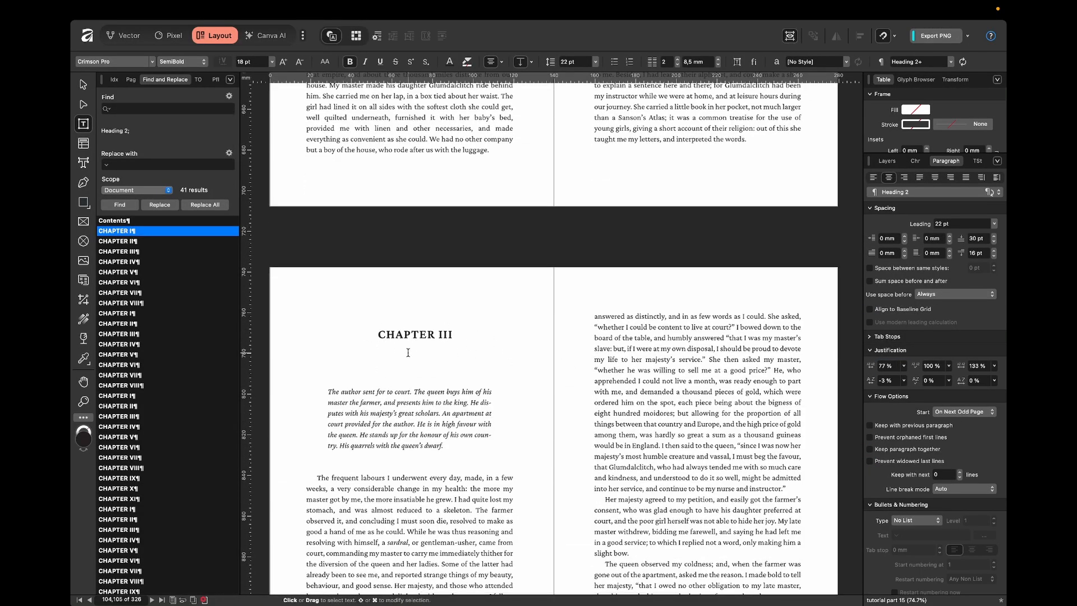
scroll(655, 158, "up", 10)
scroll(655, 158, "up", 12)
scroll(677, 281, "down", 5)
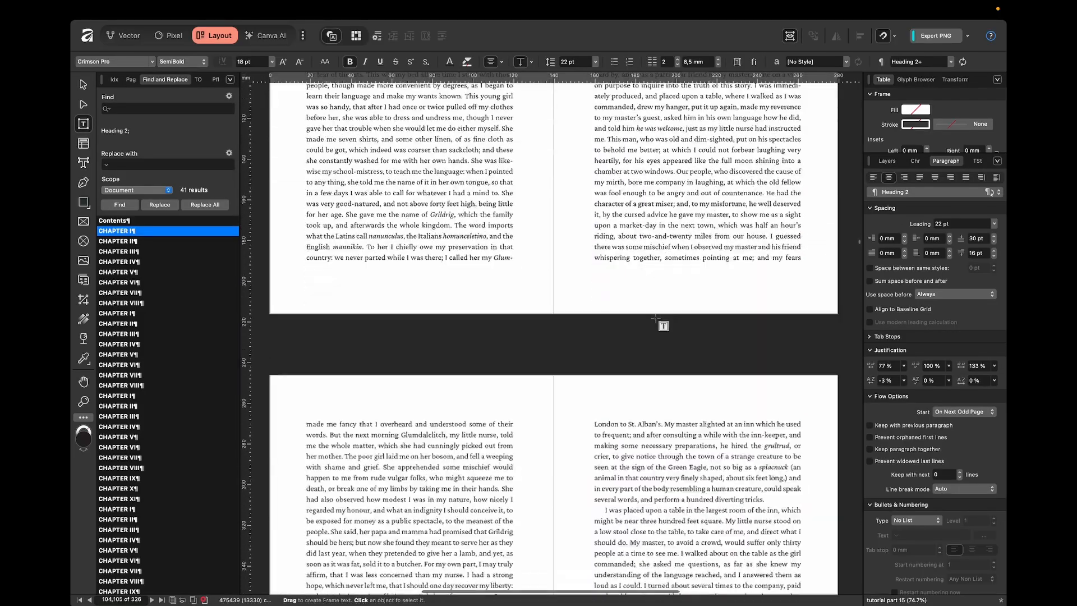
scroll(656, 318, "up", 3)
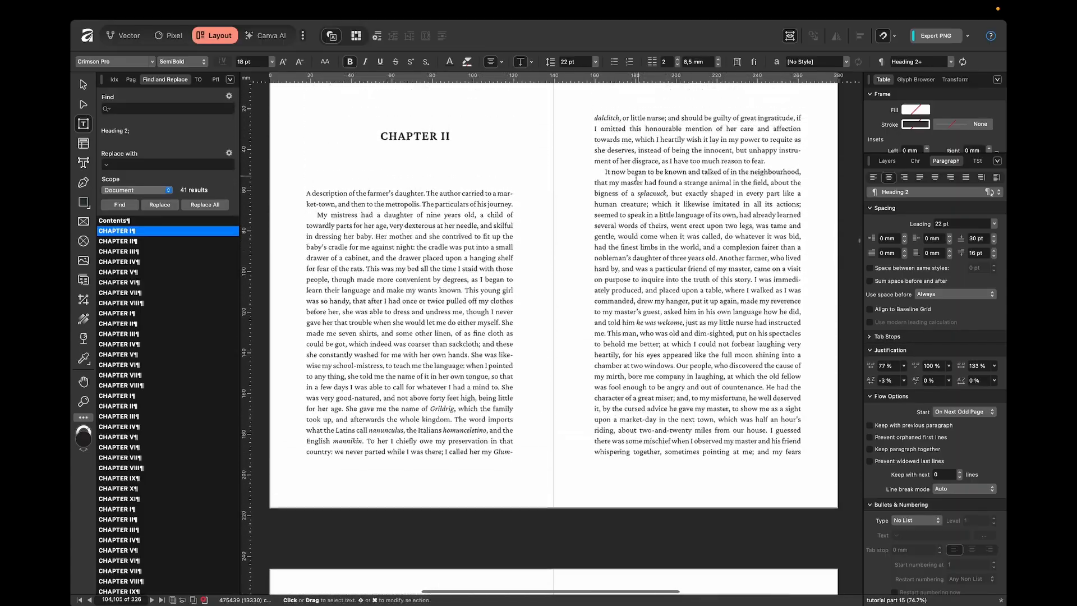
scroll(697, 254, "down", 8)
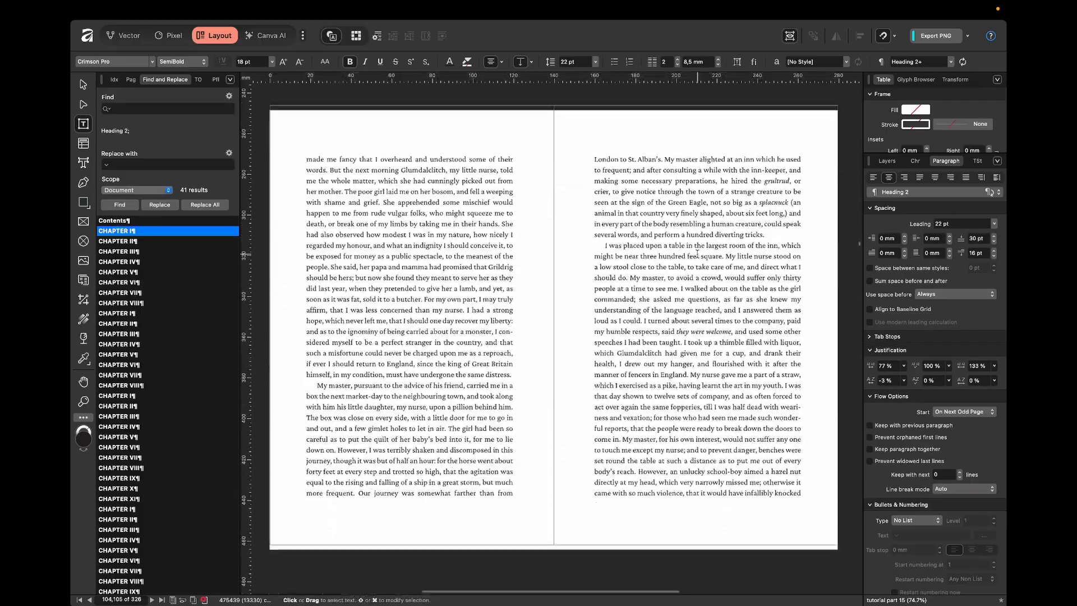
scroll(698, 254, "down", 12)
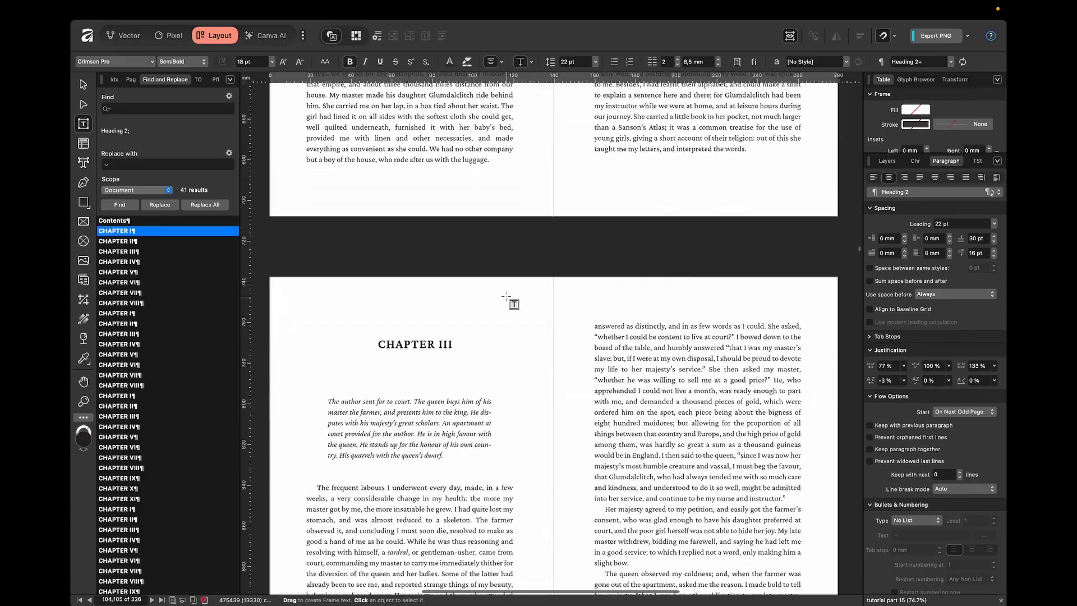
scroll(519, 399, "down", 2)
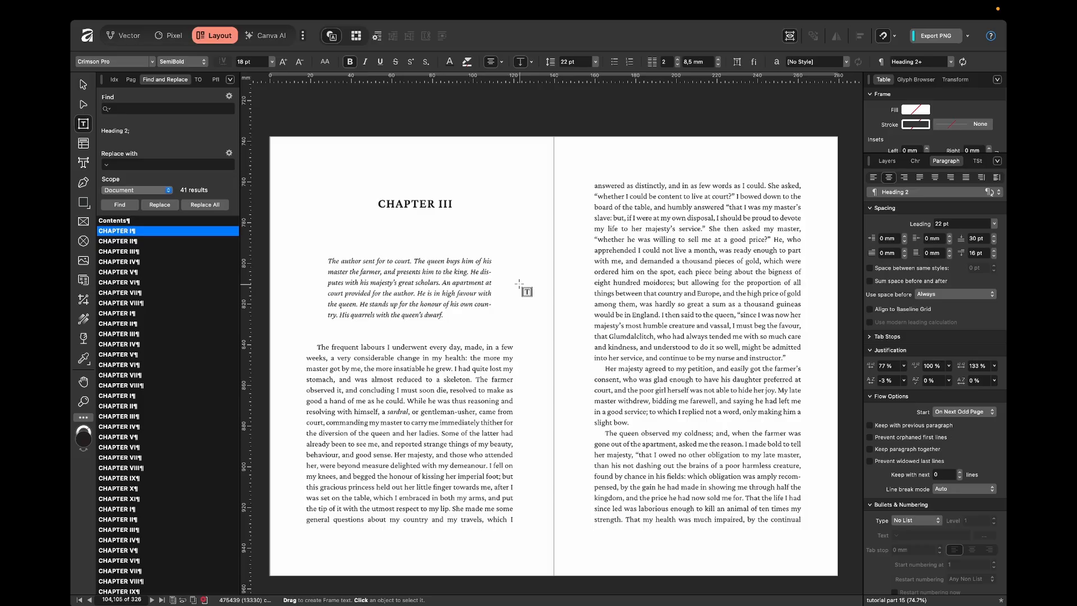
left_click(480, 368)
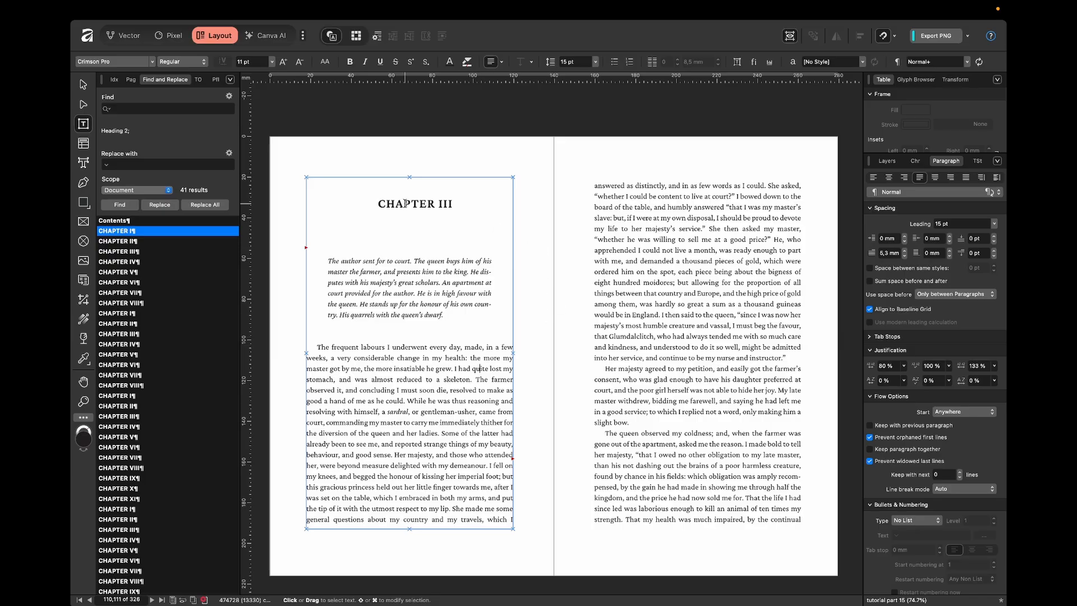
left_click(558, 233)
scroll(583, 320, "up", 5)
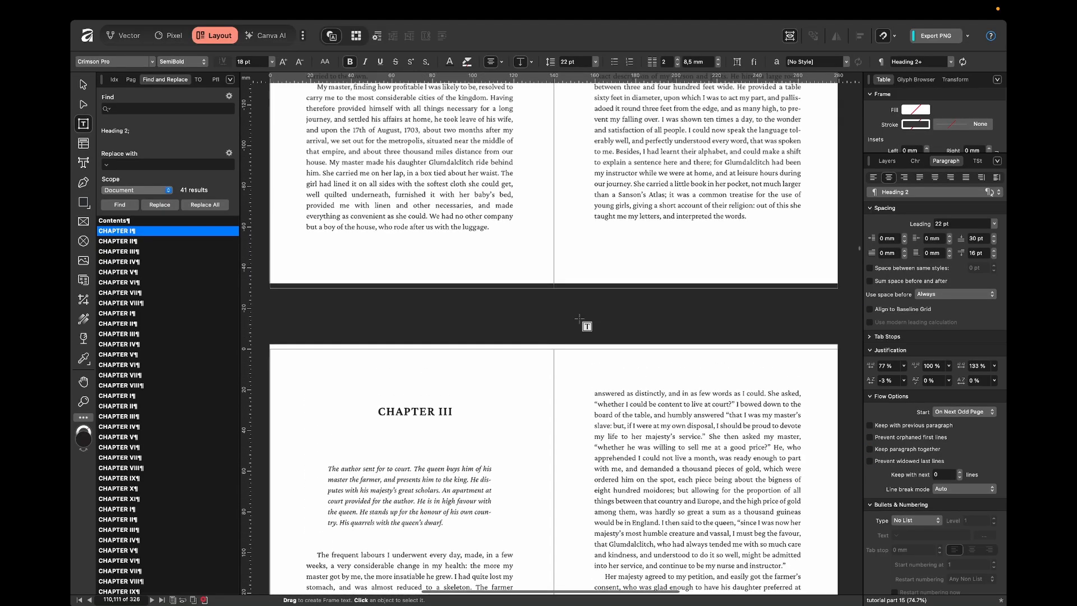
scroll(581, 318, "up", 3)
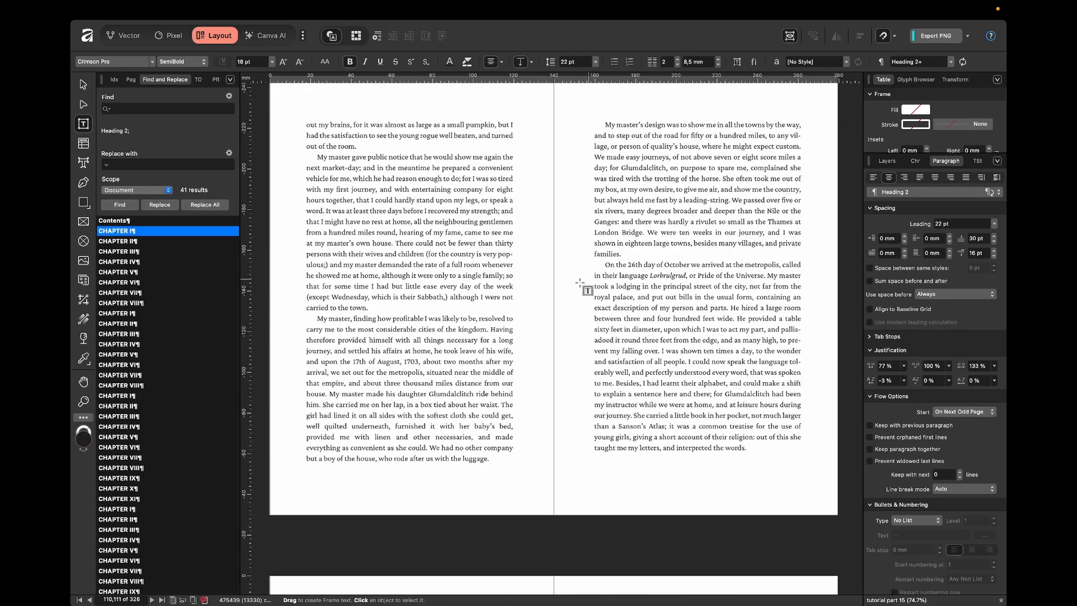
scroll(578, 303, "up", 1)
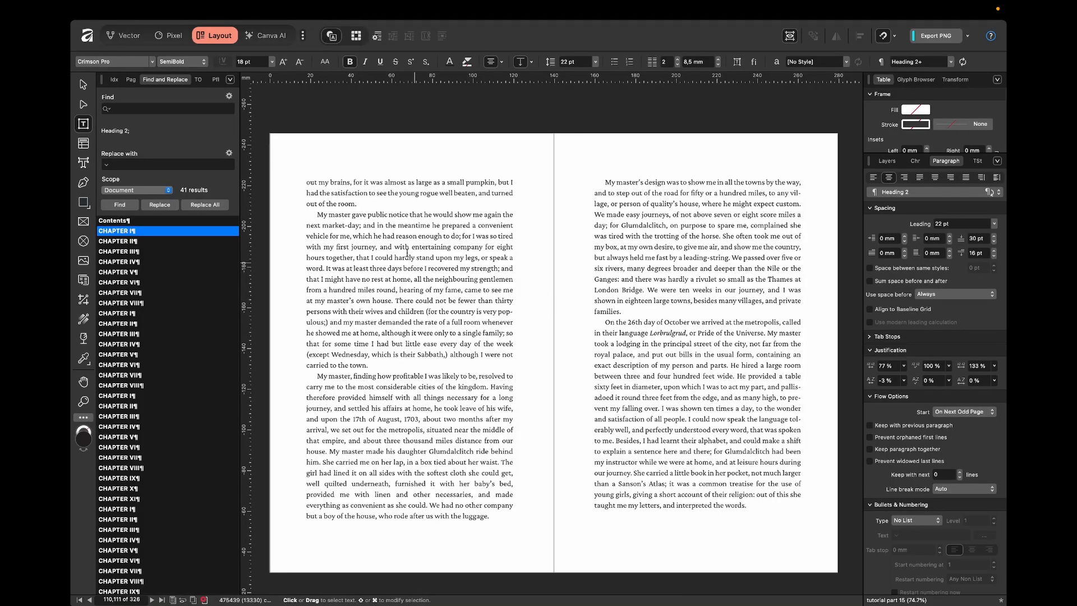
scroll(583, 301, "down", 20)
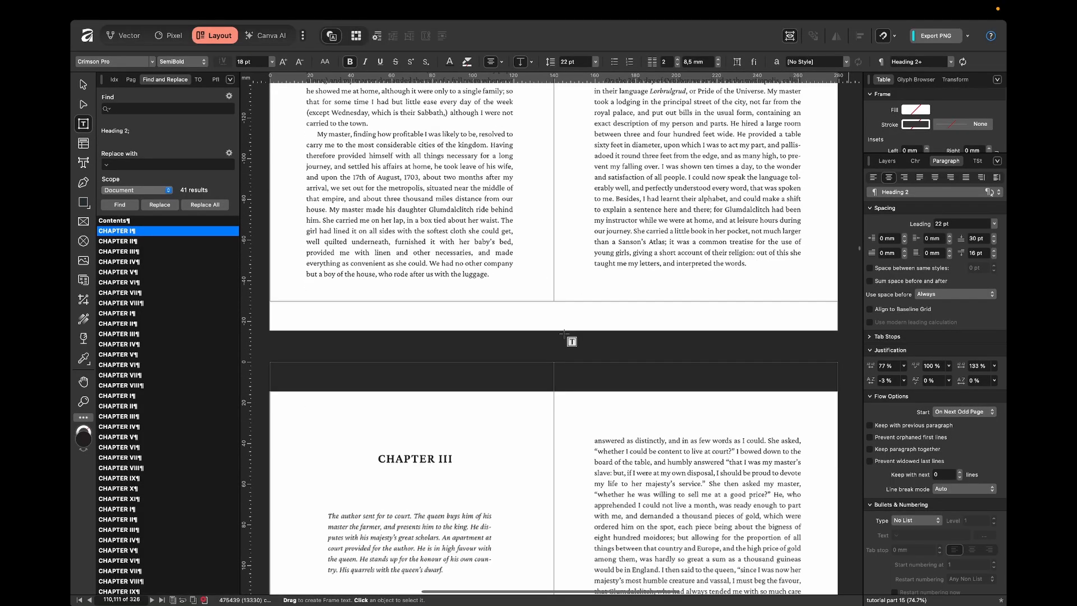
Try a minimum letter spacing of -2 % on the italic summary under CHAPTER V and restore 0 %
left_click(714, 302)
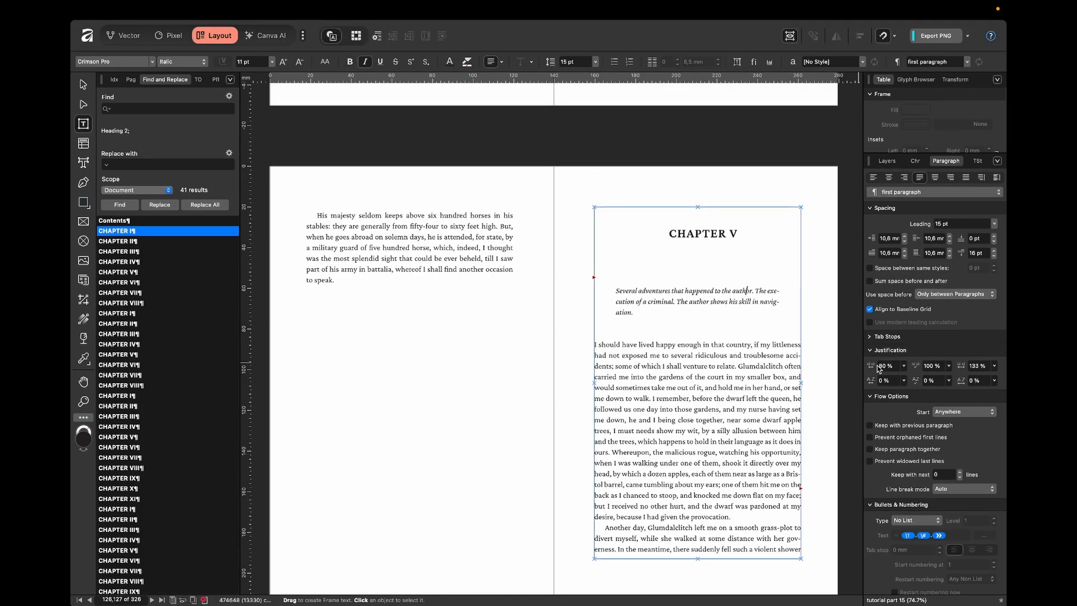
type("-2")
key("Return")
key("super+z")
left_click(889, 382)
type("-2")
key("Return")
key("Up")
key("Up")
left_click(818, 292)
left_click(759, 302)
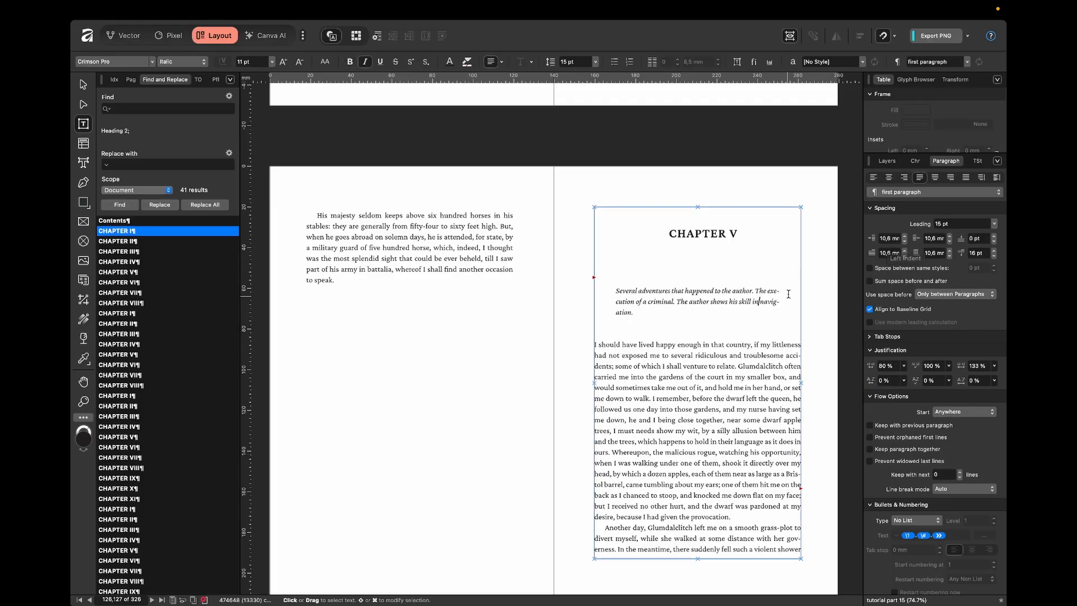
Set the left and right indents of the italic CHAPTER V summary to 9 mm to remove its short last line
left_click(894, 242)
type("10")
key("Return")
key("Down")
left_click(939, 241)
key("Down")
key("Down")
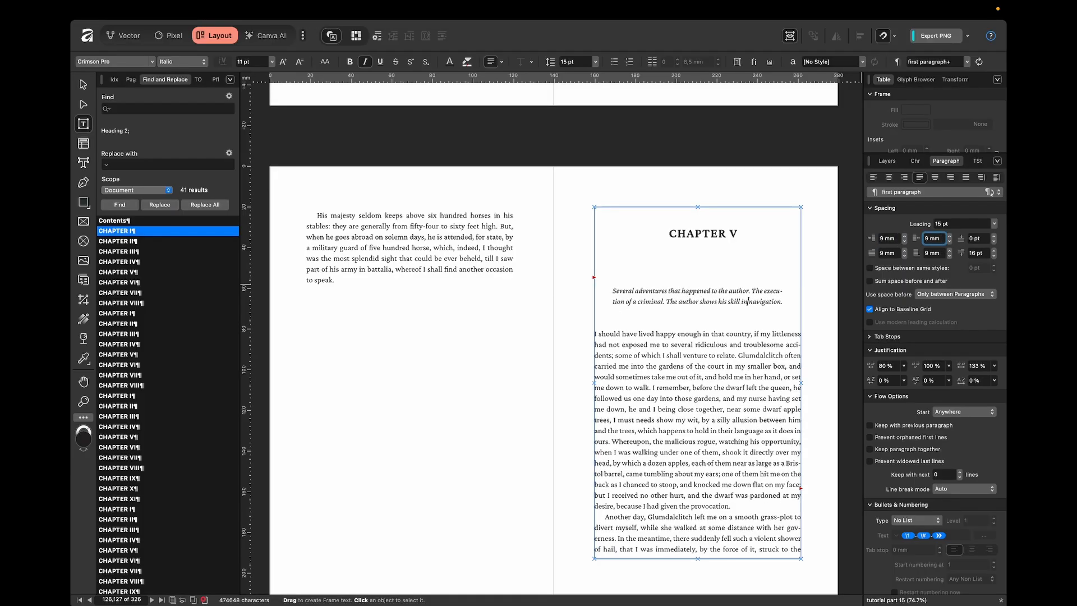
left_click(820, 313)
scroll(788, 237, "down", 2)
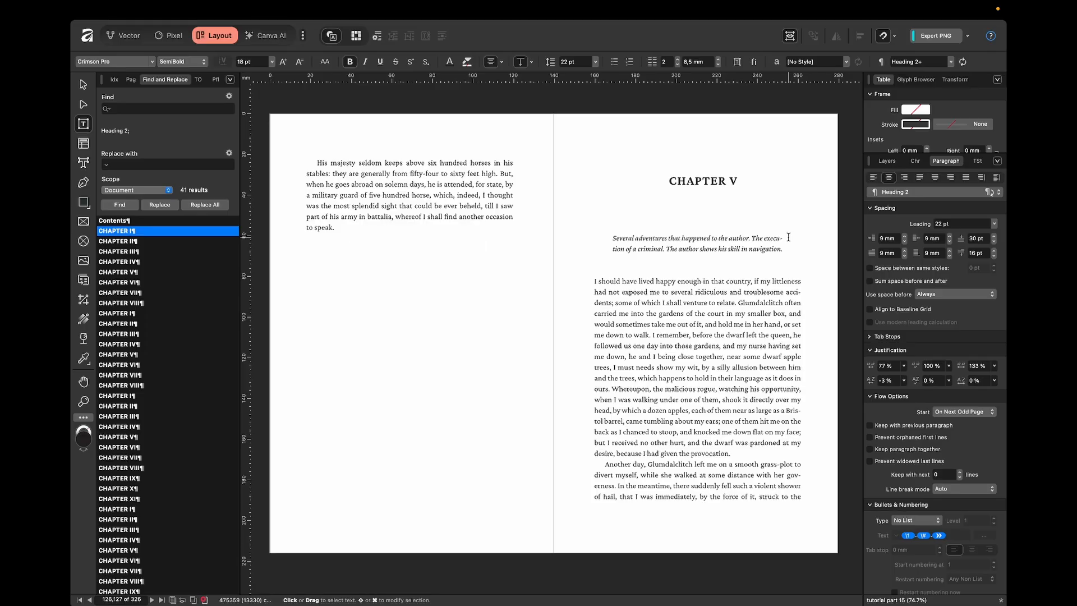
left_click(709, 238)
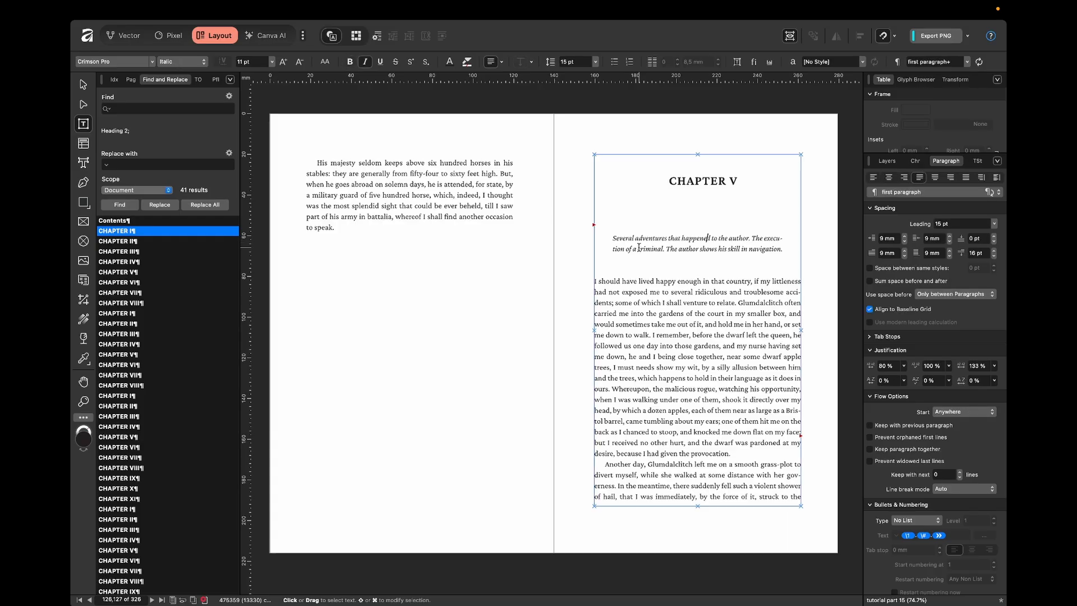
left_click_drag(613, 239, 784, 249)
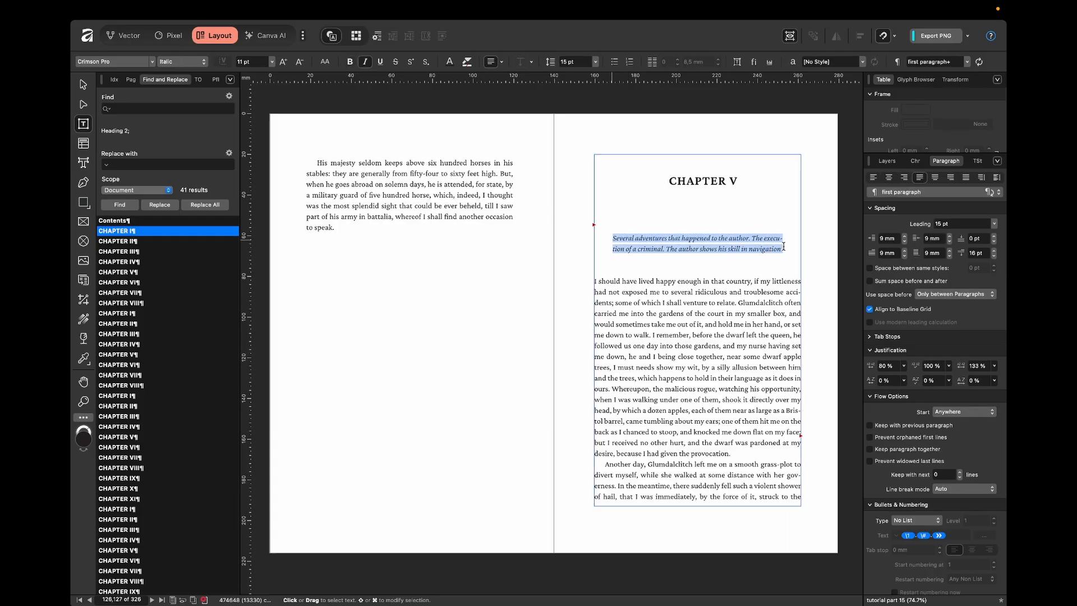
left_click(827, 253)
left_click(748, 238)
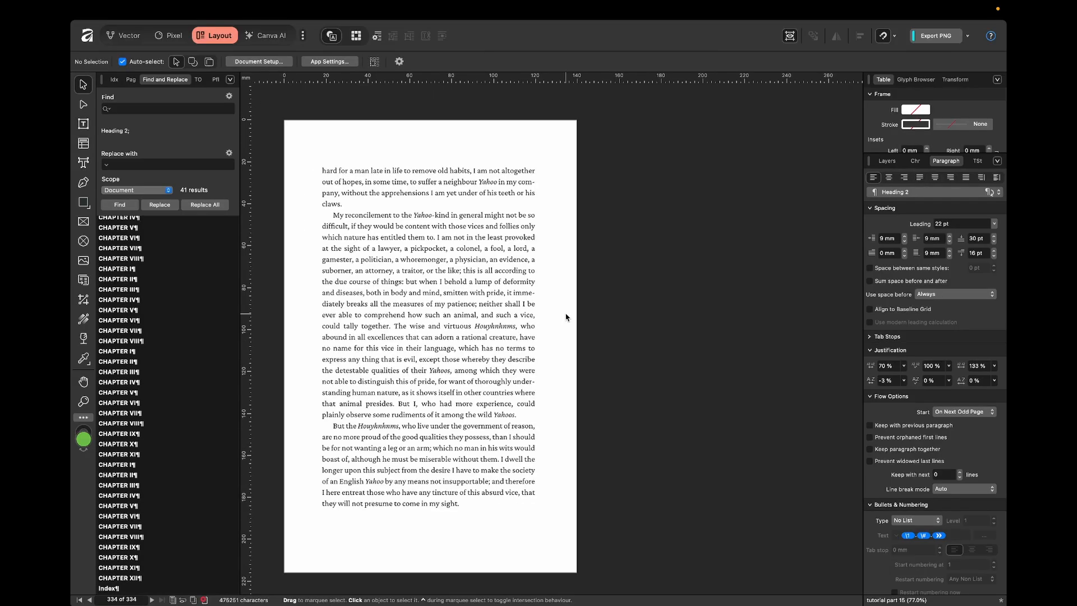
Save the document and go to page 1
key("super+s")
left_click(121, 599)
type("1")
key("Return")
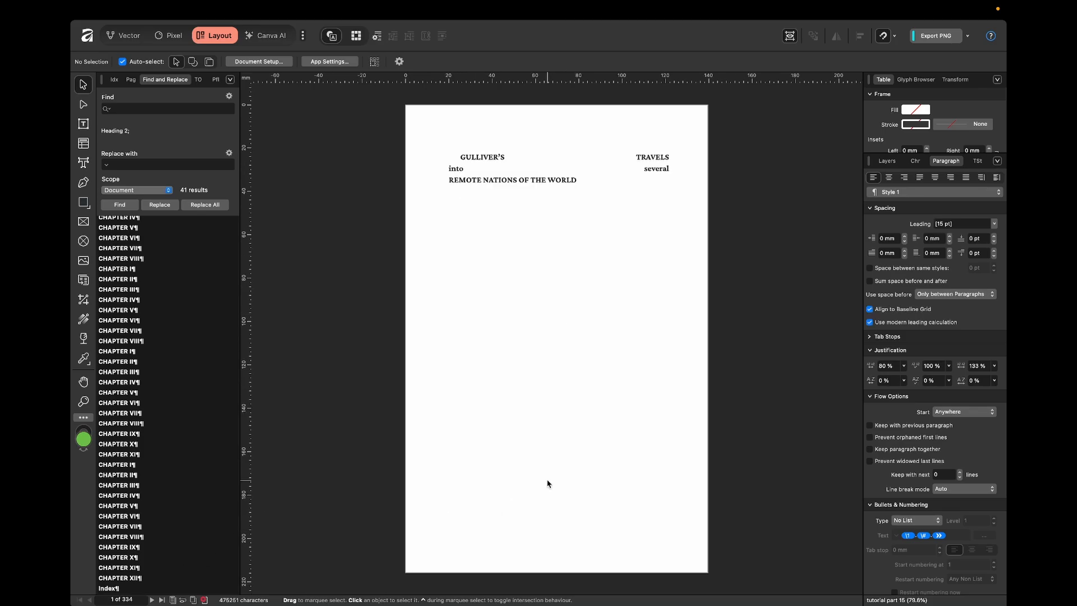
Review the layout from the title page through the contents, front matter and Part I title to the CHAPTER I opening
scroll(630, 433, "left", 2)
scroll(701, 399, "down", 3)
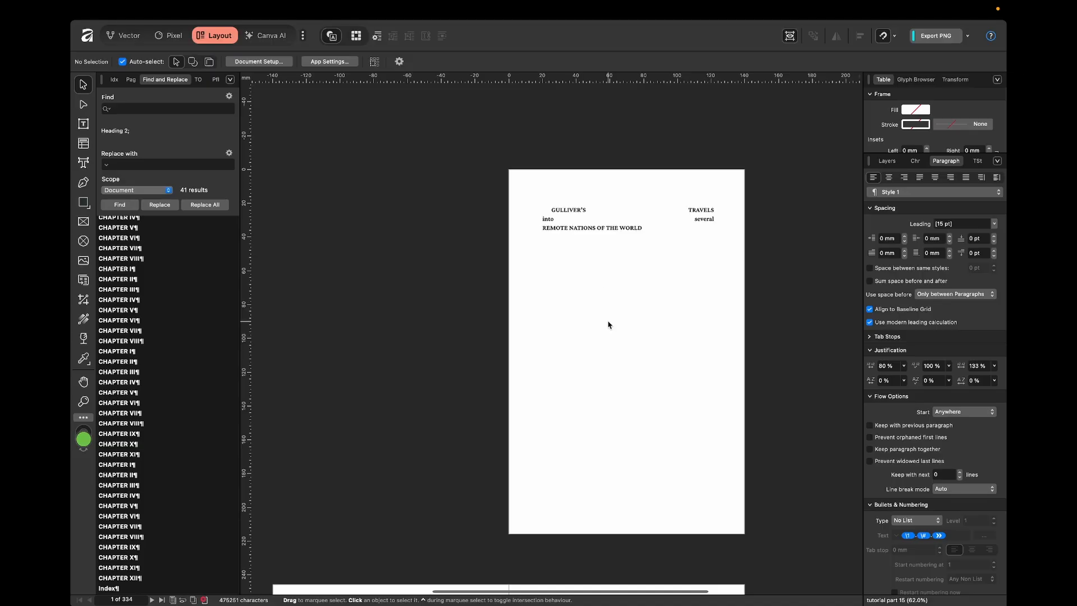
scroll(608, 325, "down", 10)
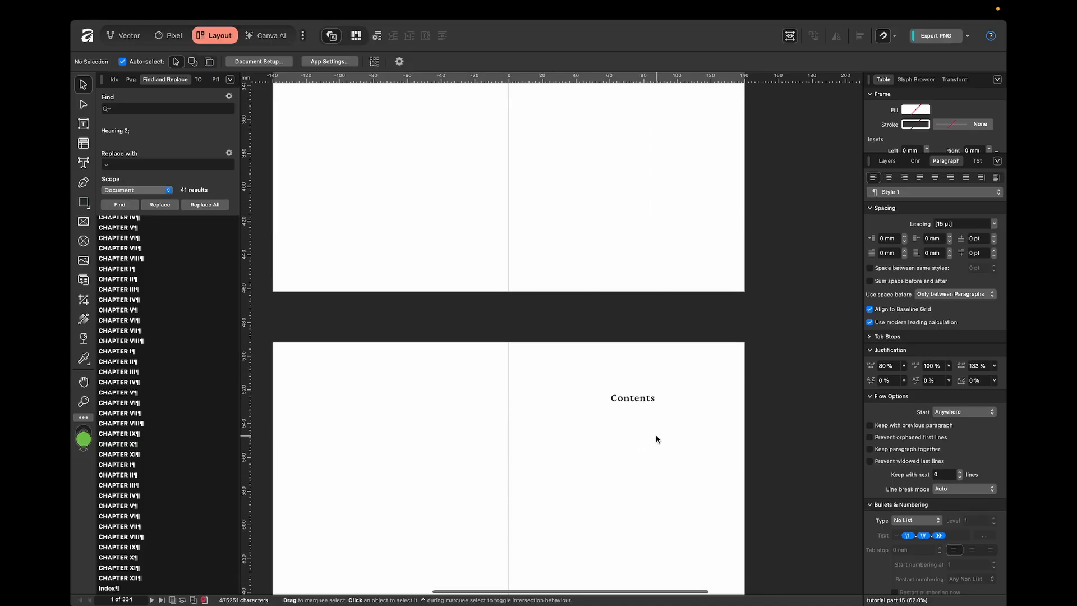
scroll(609, 432, "down", 3)
scroll(609, 432, "left", 1)
scroll(706, 376, "down", 15)
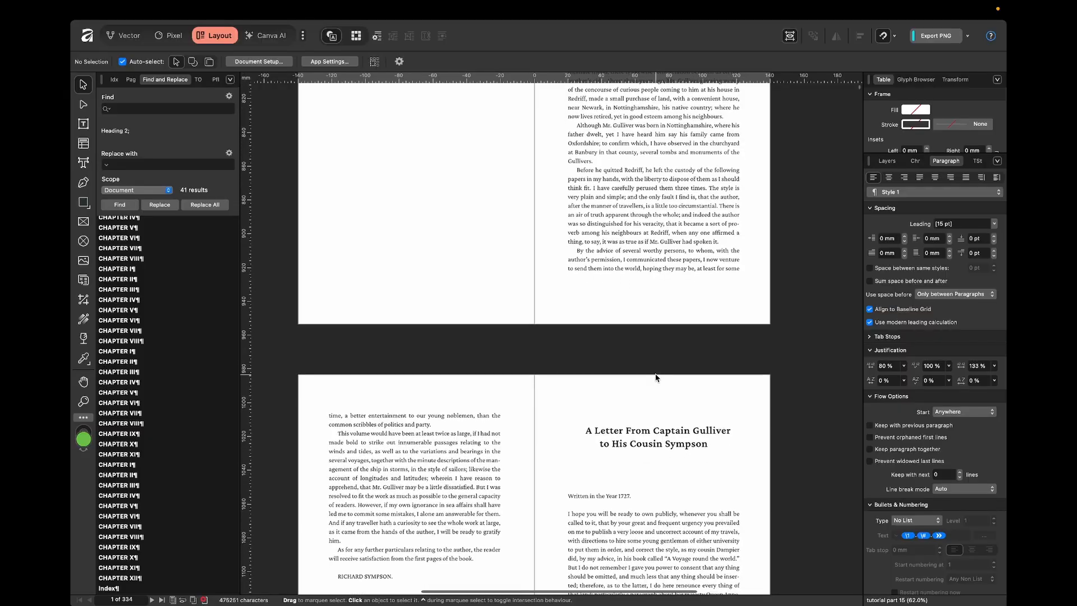
scroll(610, 224, "up", 8)
scroll(667, 370, "down", 5)
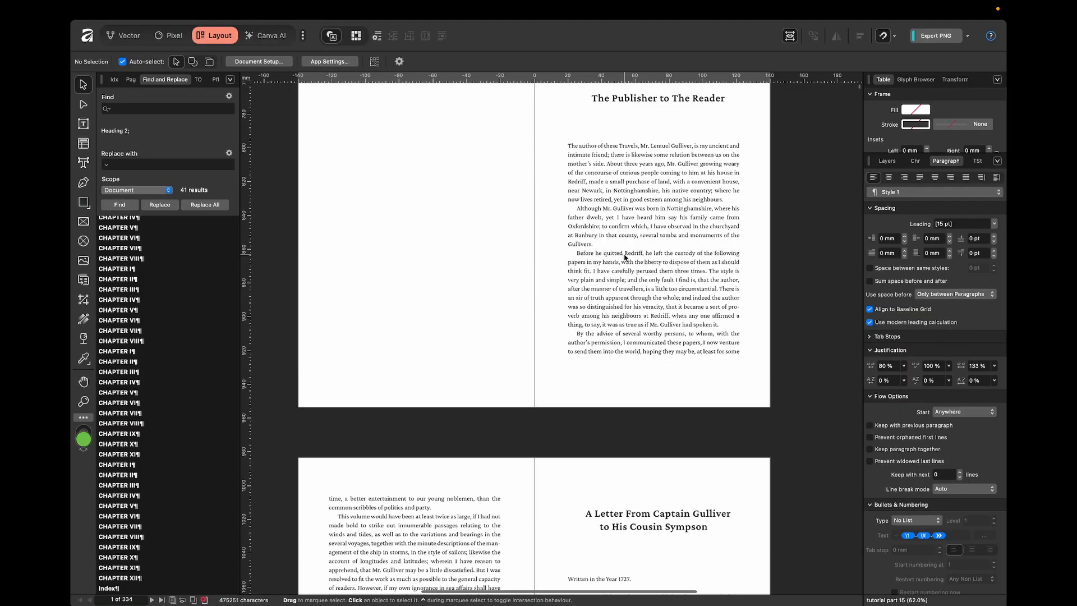
scroll(634, 236, "up", 3)
scroll(639, 350, "down", 10)
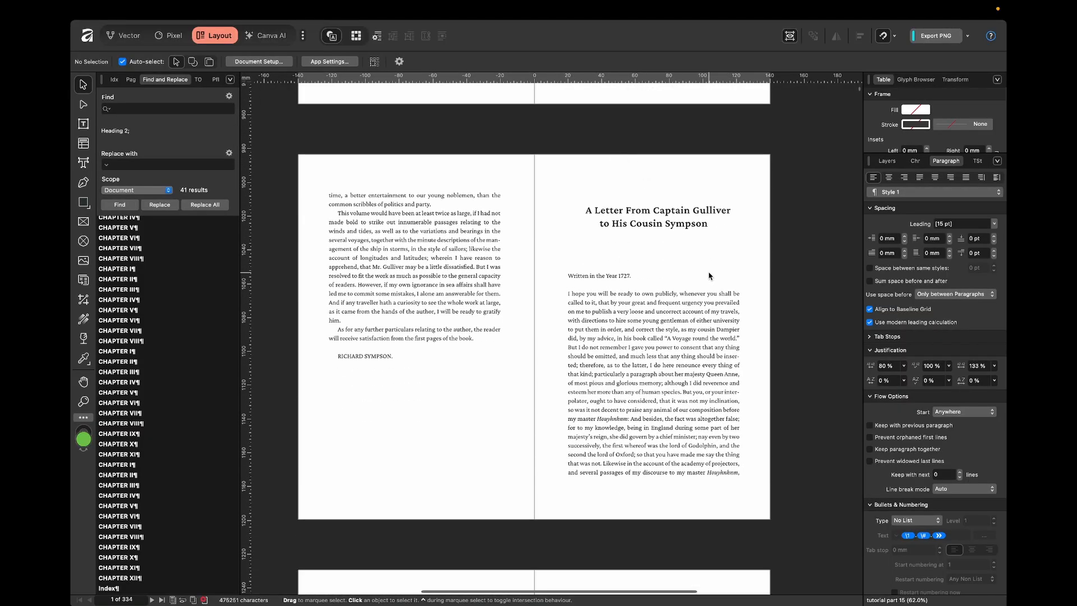
scroll(640, 354, "down", 4)
scroll(640, 354, "down", 16)
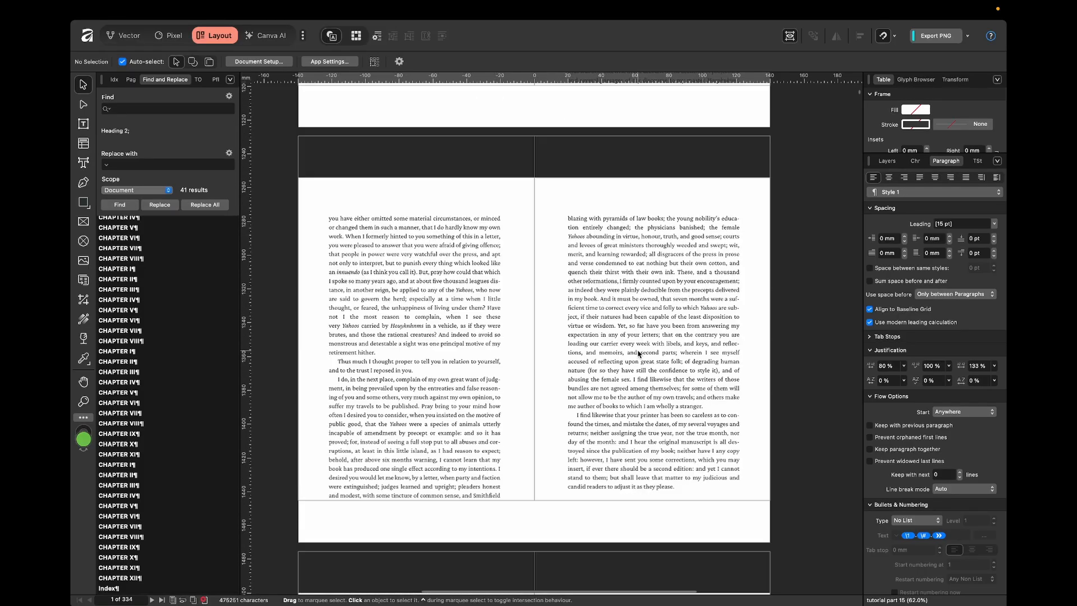
scroll(597, 367, "down", 15)
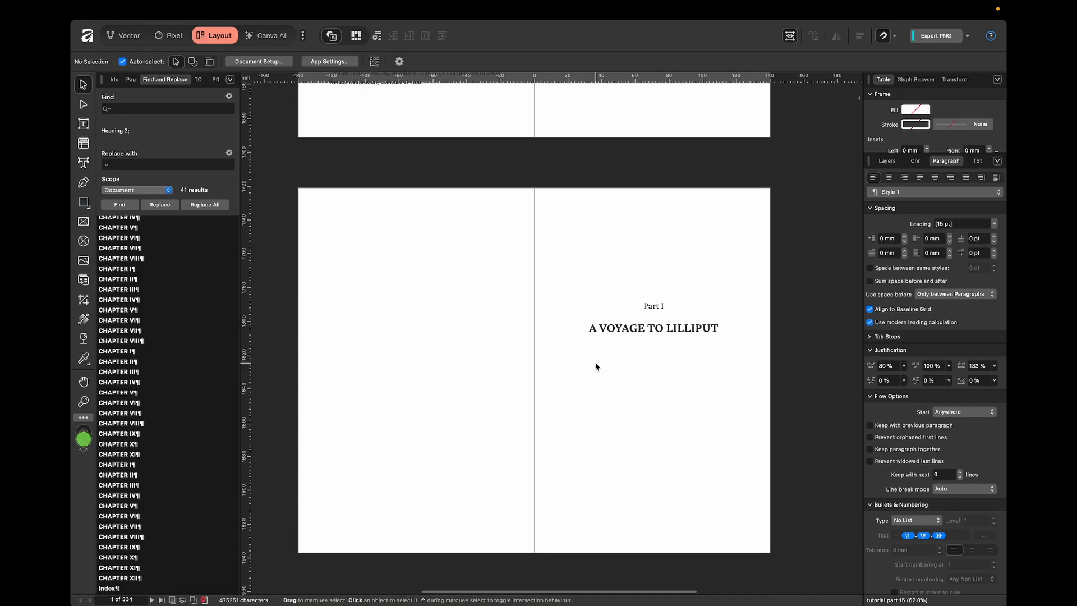
scroll(706, 359, "down", 3)
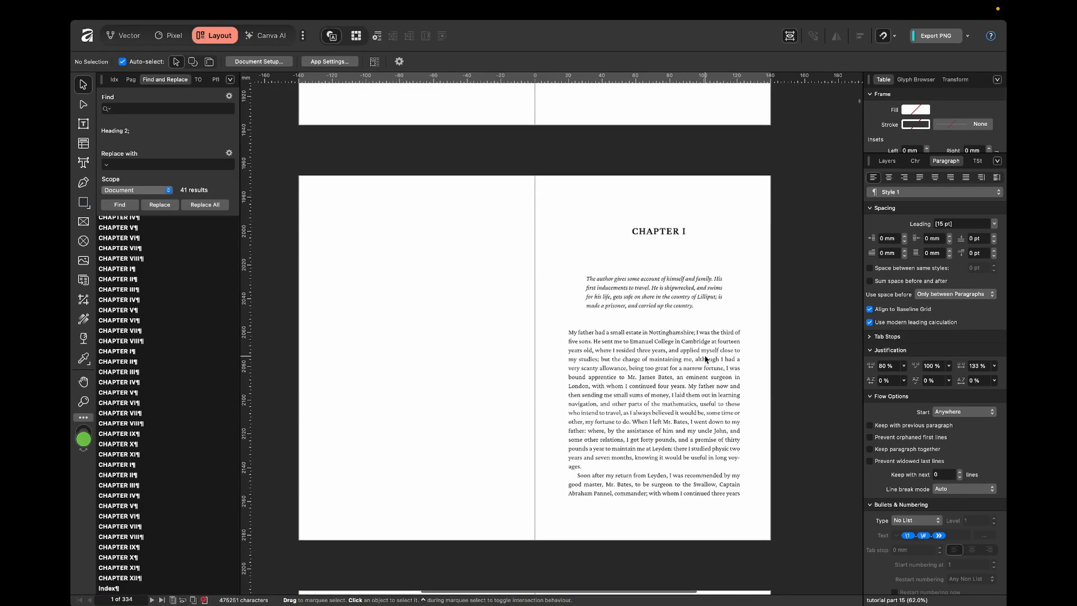